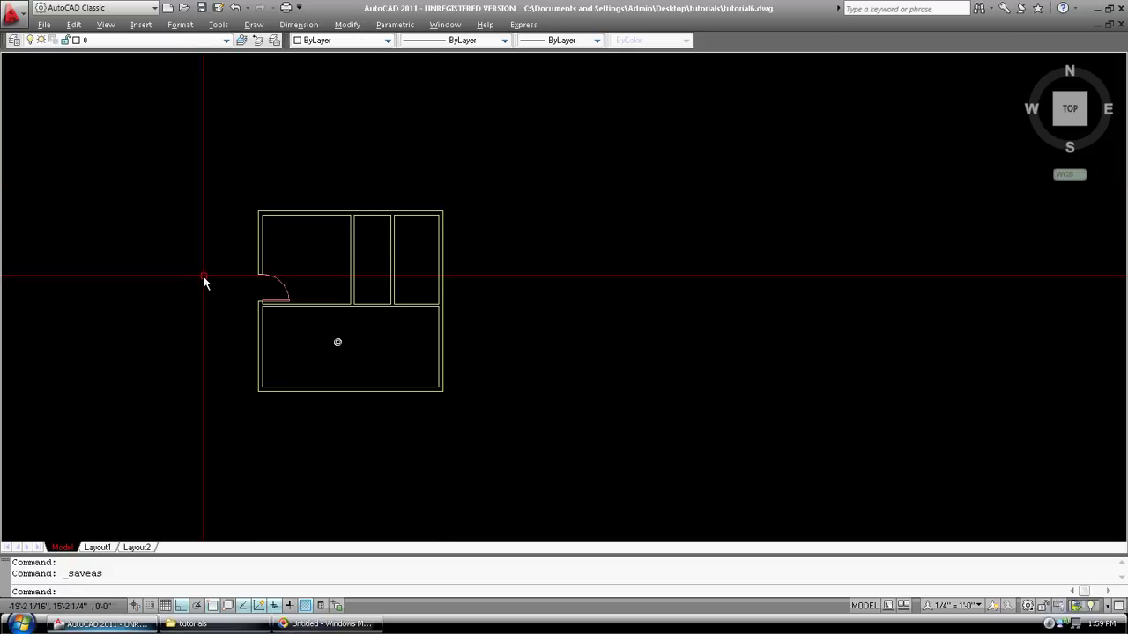
# Step: Window-zoom onto the floor plan's three top rooms and their upper wall
pyautogui.write('z')
pyautogui.press('Return')
pyautogui.click(232, 272)
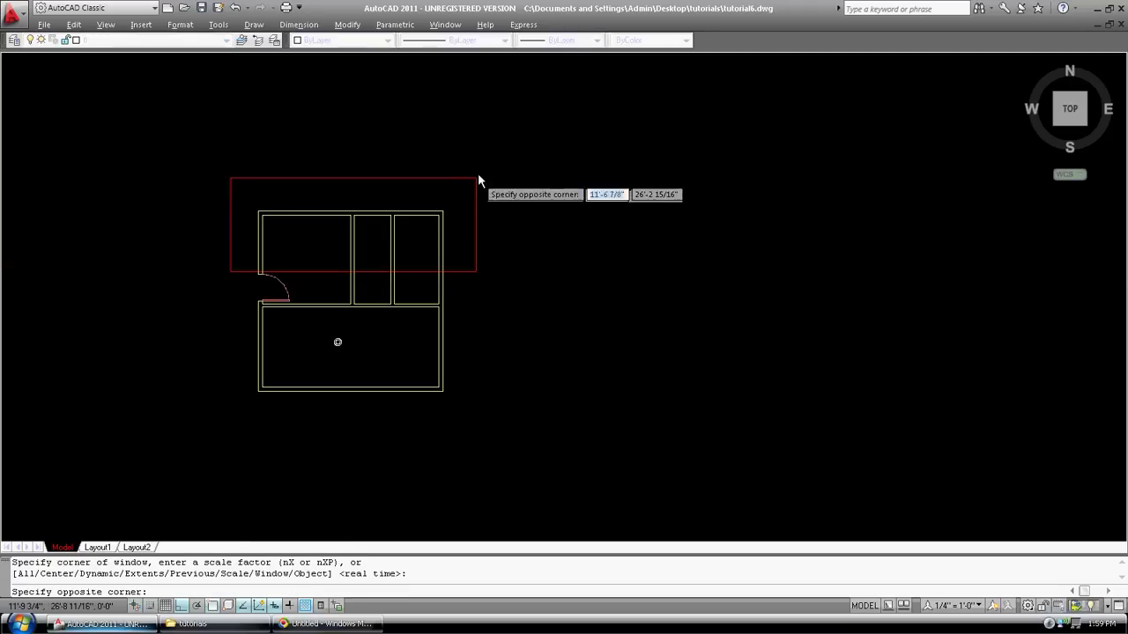
pyautogui.click(508, 146)
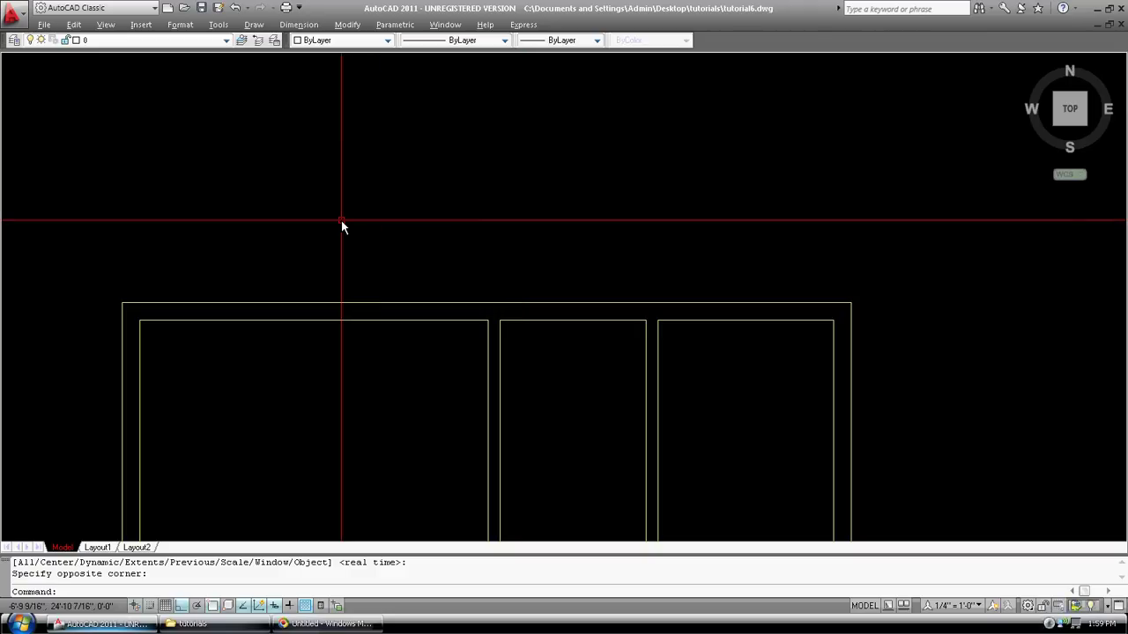
# Step: Add a 251 horizontal dimension from the top-left to top-right wall corner, 24 above it
pyautogui.write('dim')
pyautogui.press('Return')
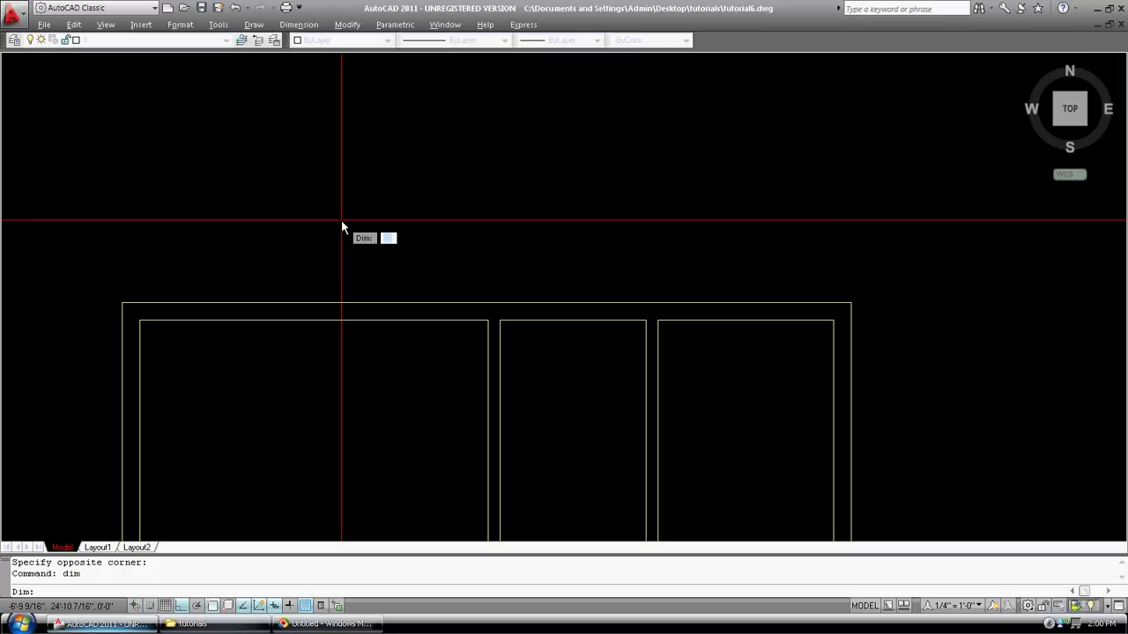
pyautogui.write('hor')
pyautogui.press('Return')
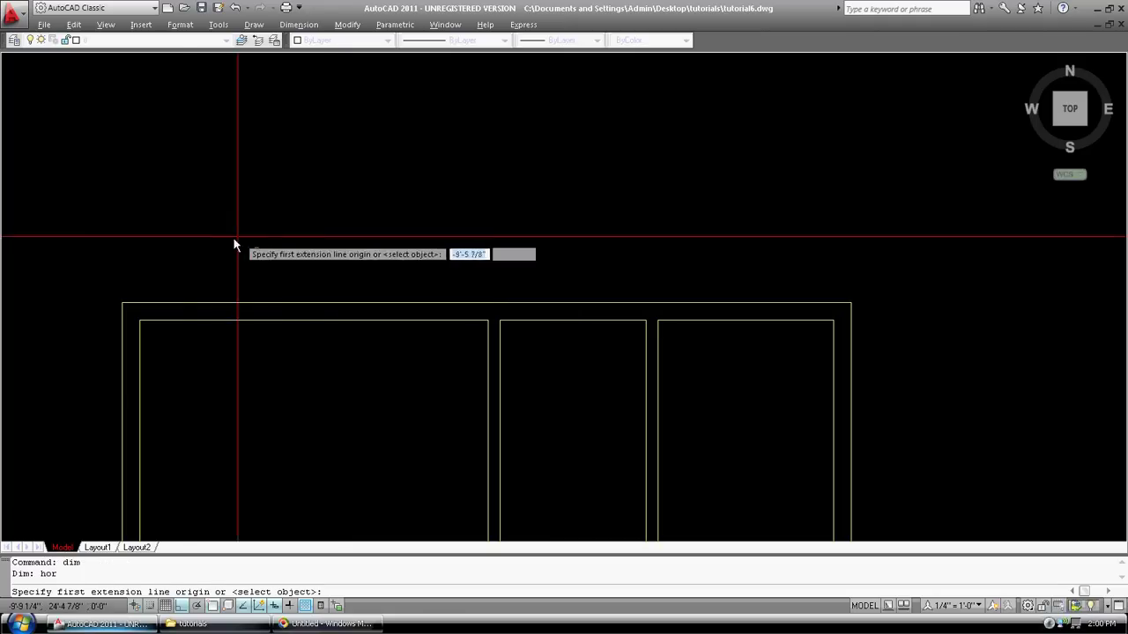
pyautogui.click(124, 303)
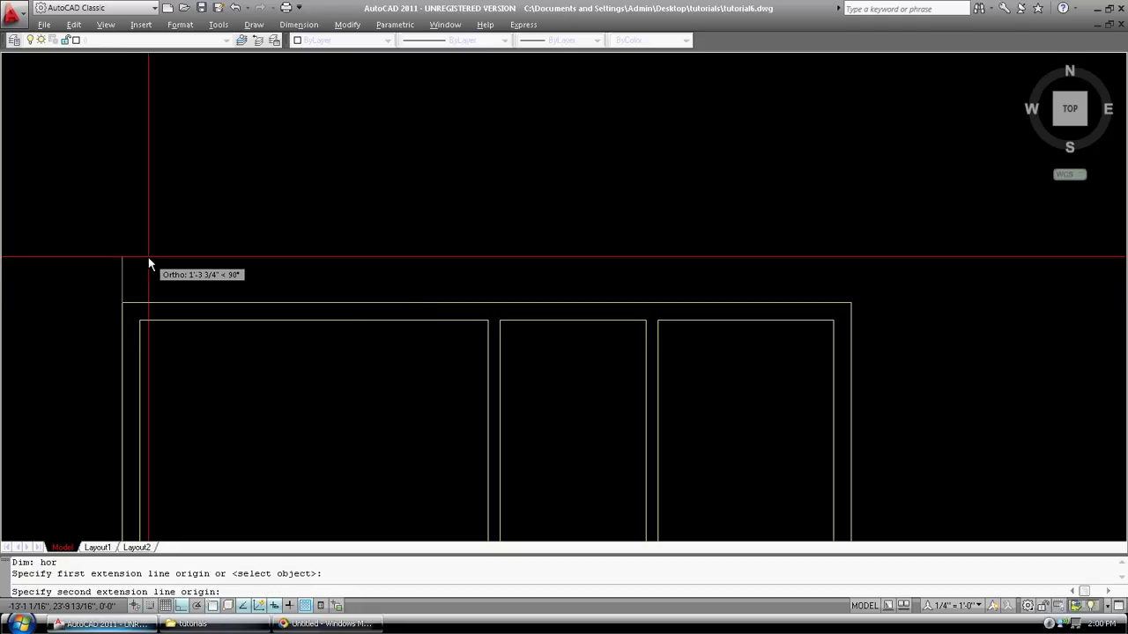
pyautogui.click(852, 314)
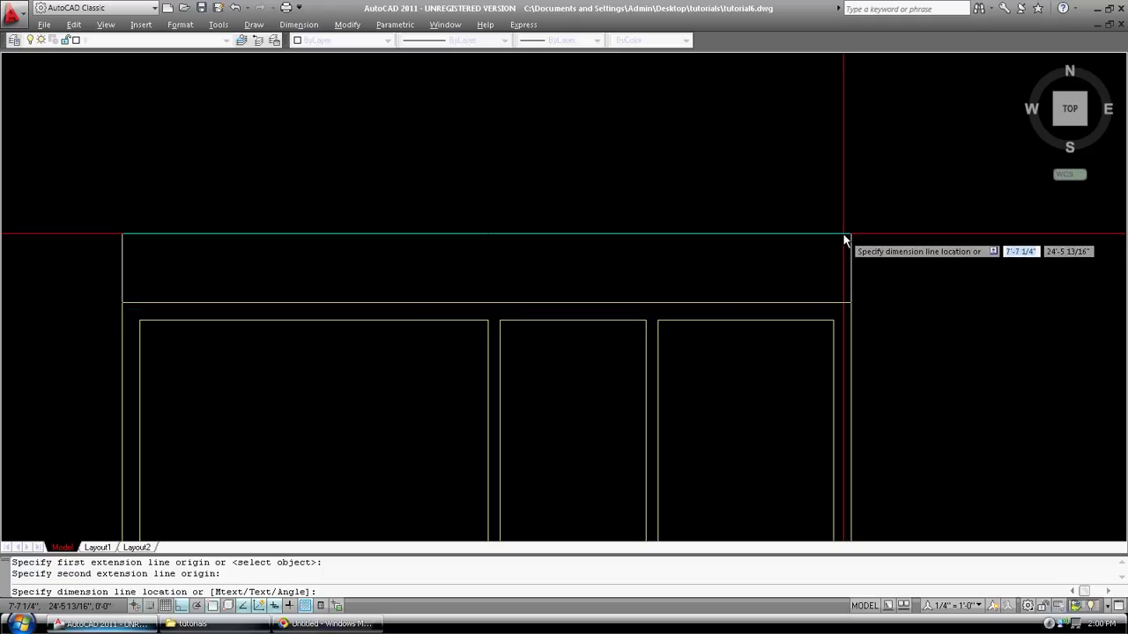
pyautogui.write('24')
pyautogui.press('Return')
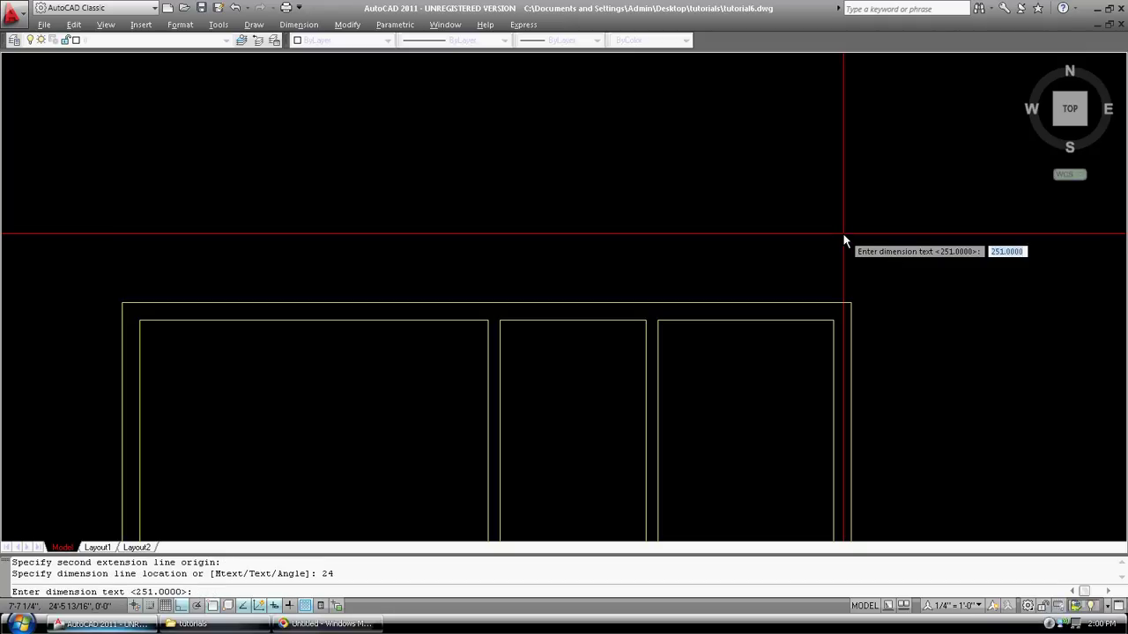
pyautogui.press('Return')
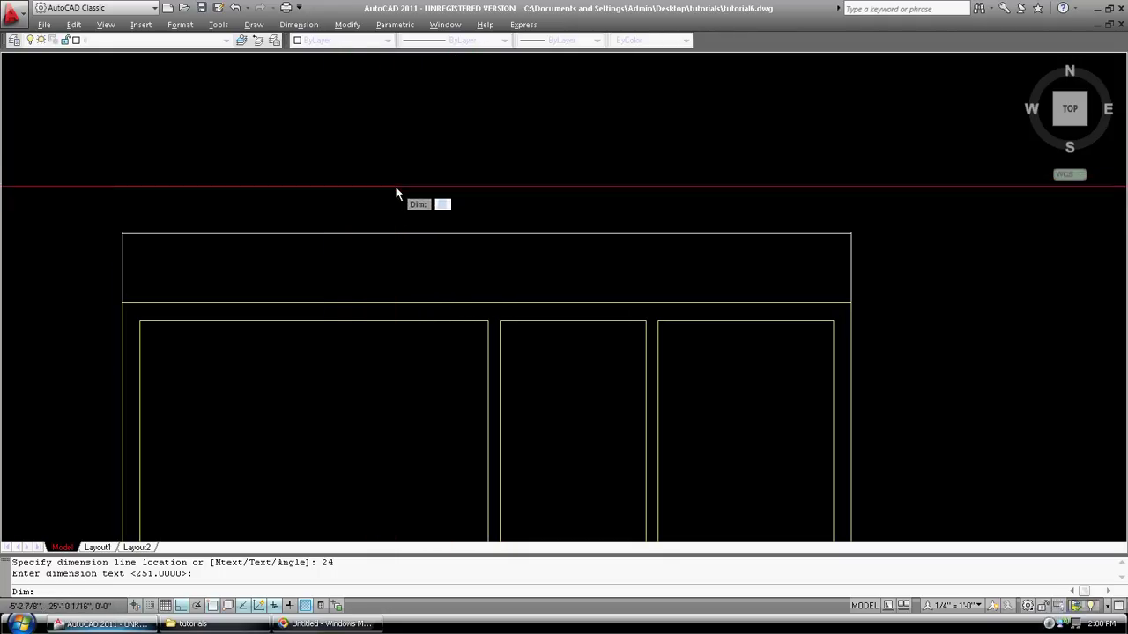
# Step: Create a new dimension style named 48 from Standard via DDIM and open its settings
pyautogui.write('dd')
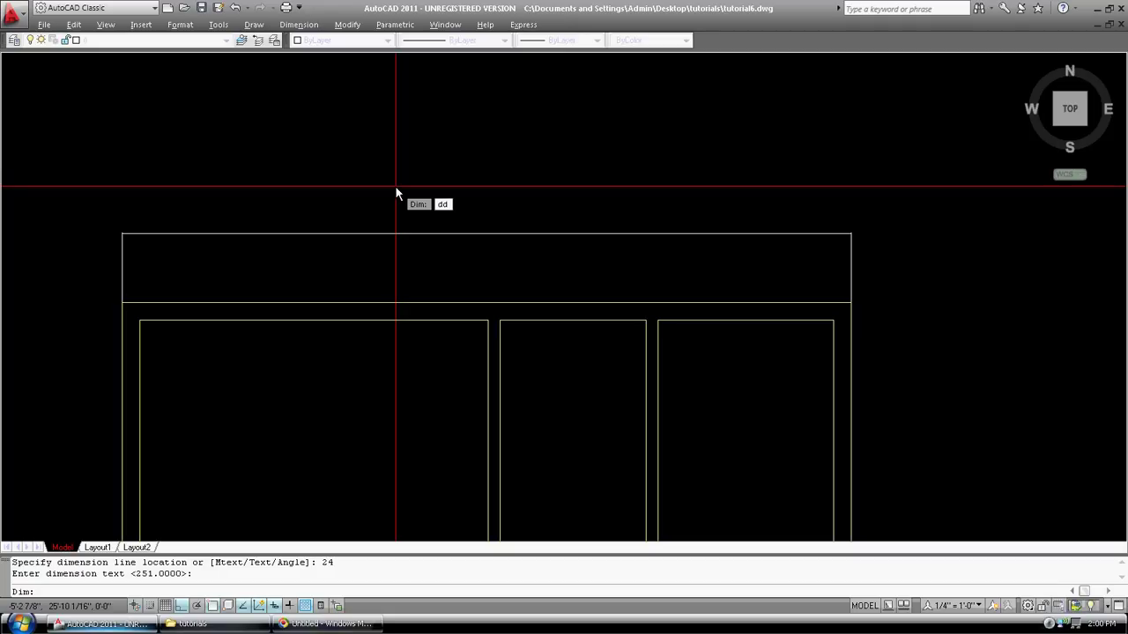
pyautogui.write('im')
pyautogui.press('Return')
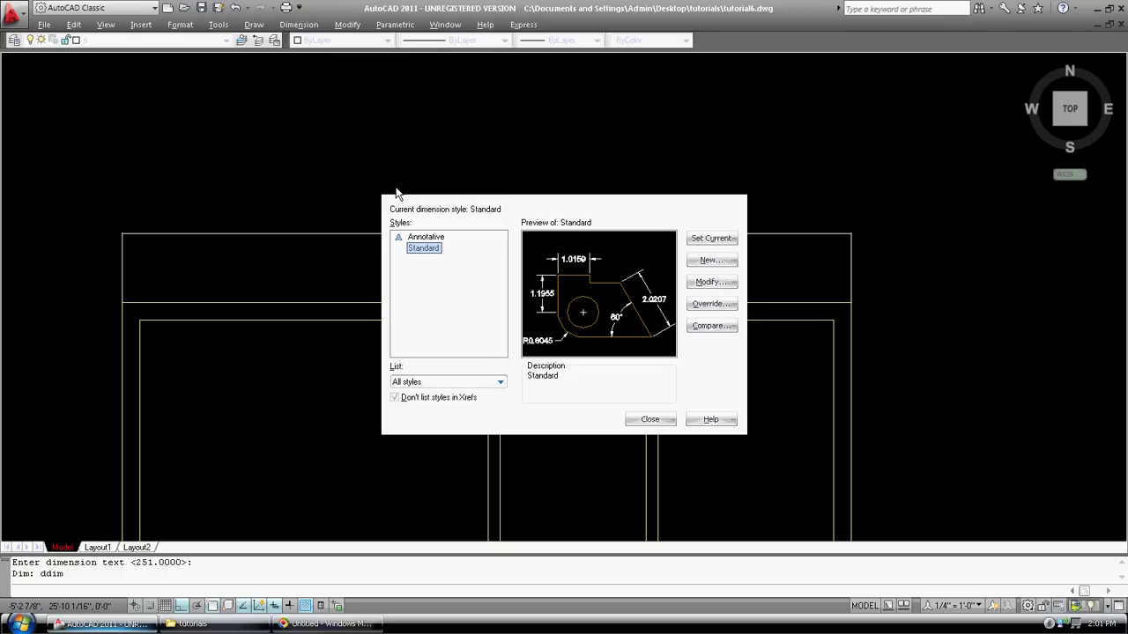
pyautogui.click(711, 260)
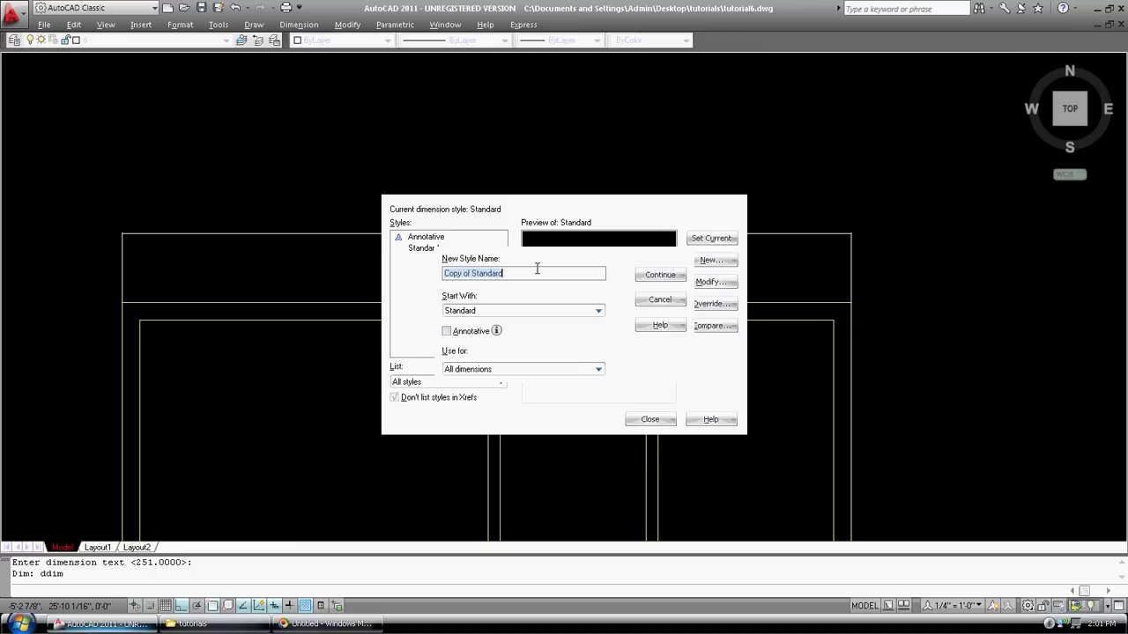
pyautogui.write('48')
pyautogui.click(663, 277)
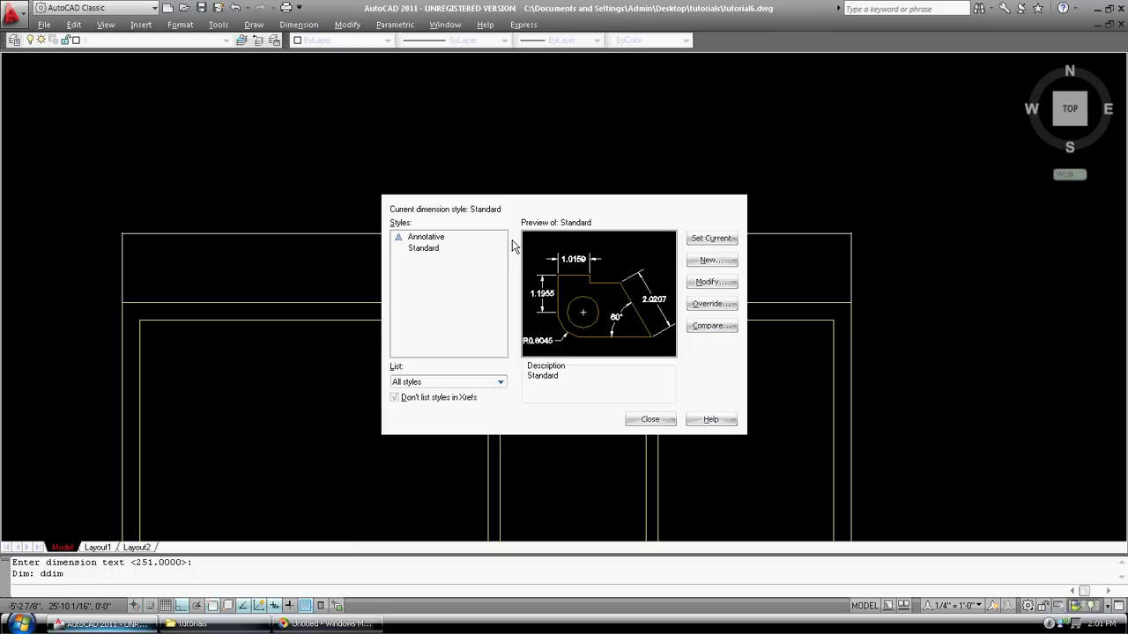
pyautogui.click(712, 281)
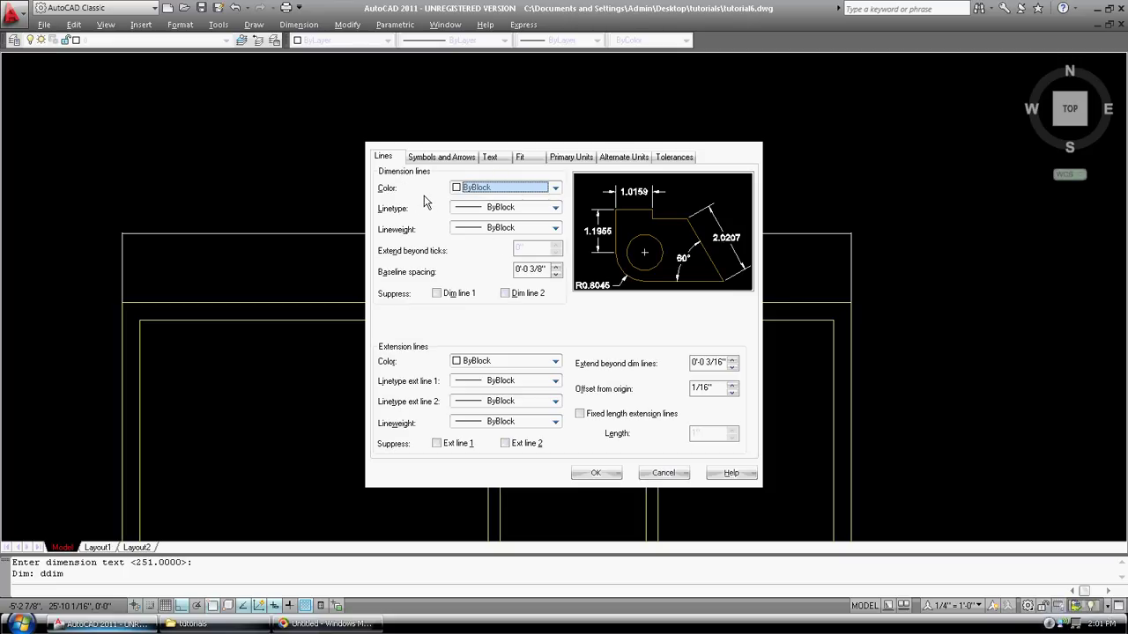
# Step: Set dimension line color, linetype and lineweight to ByLayer and baseline spacing to 24
pyautogui.click(554, 188)
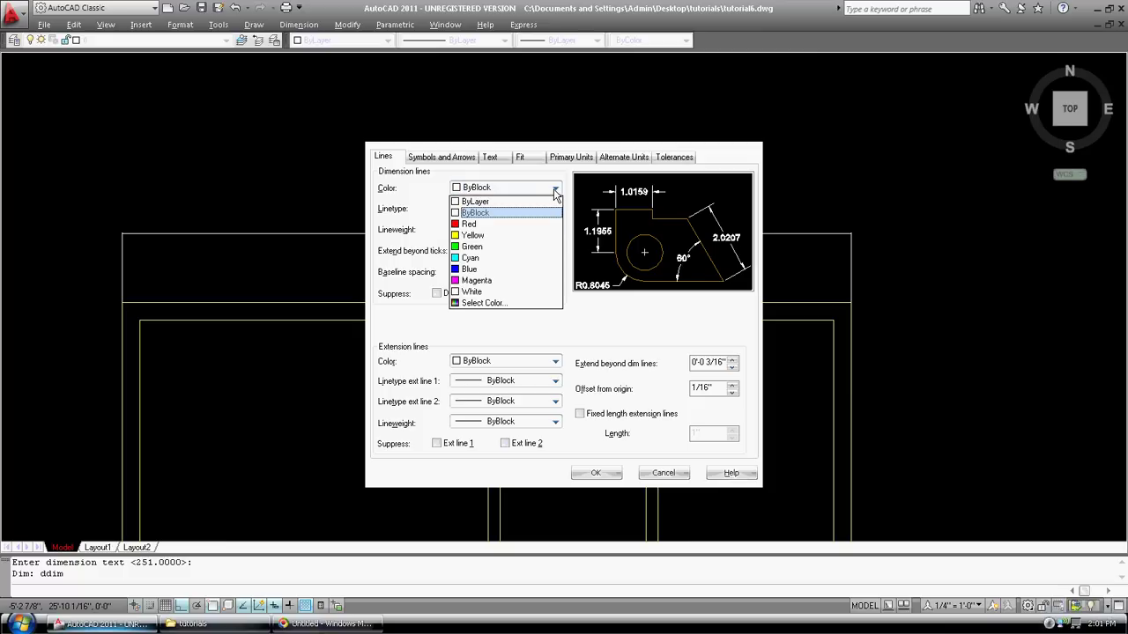
pyautogui.click(475, 201)
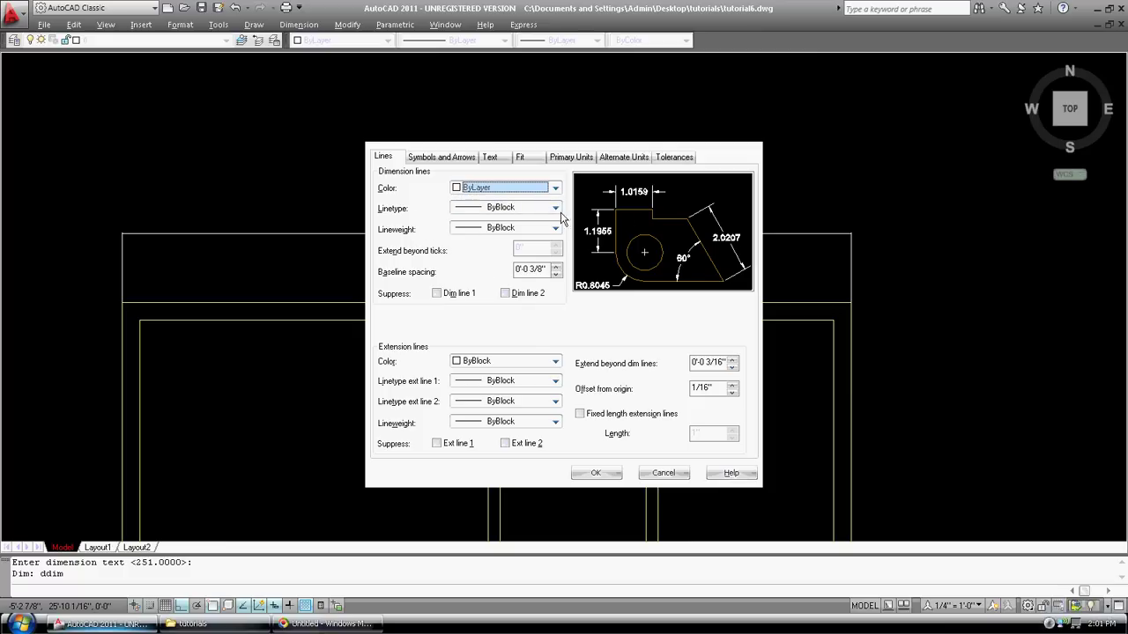
pyautogui.click(555, 208)
pyautogui.click(480, 221)
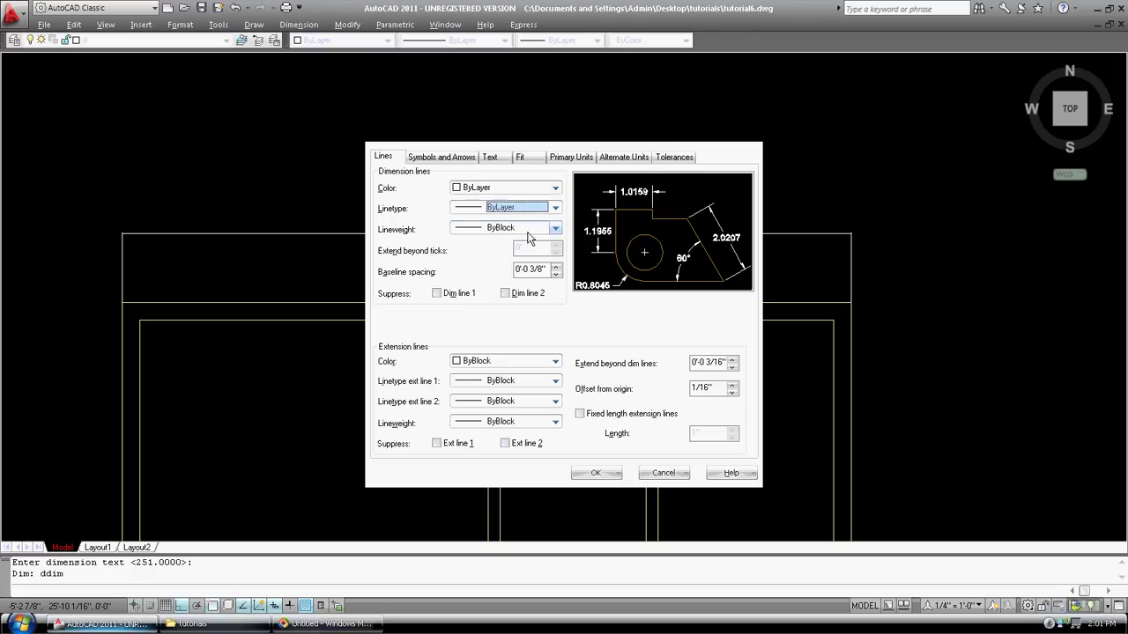
pyautogui.click(555, 229)
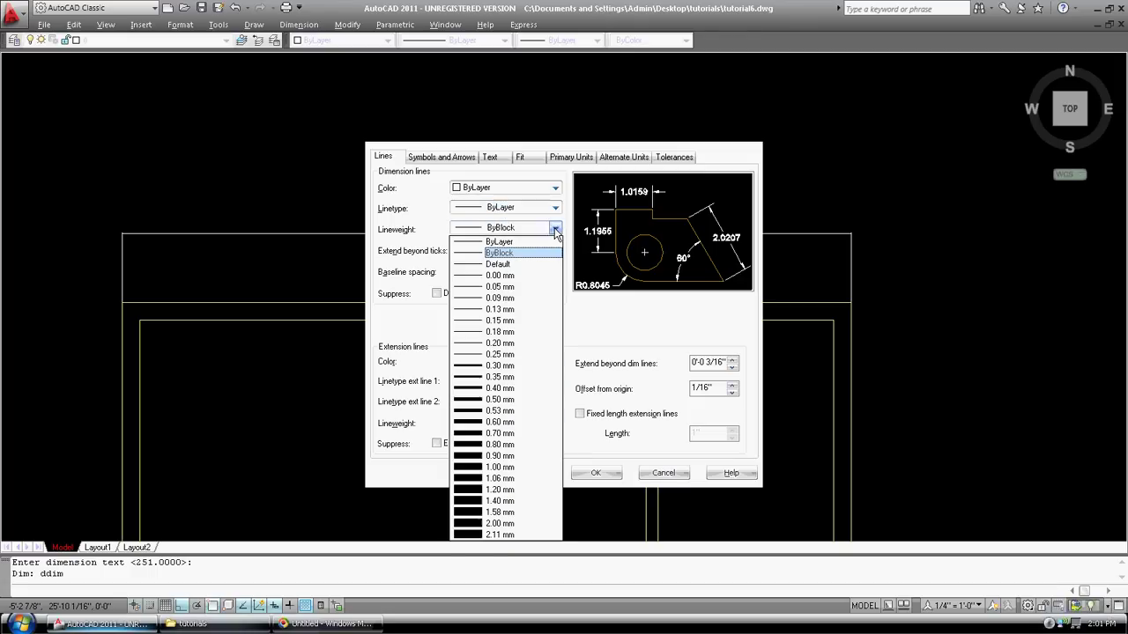
pyautogui.click(502, 244)
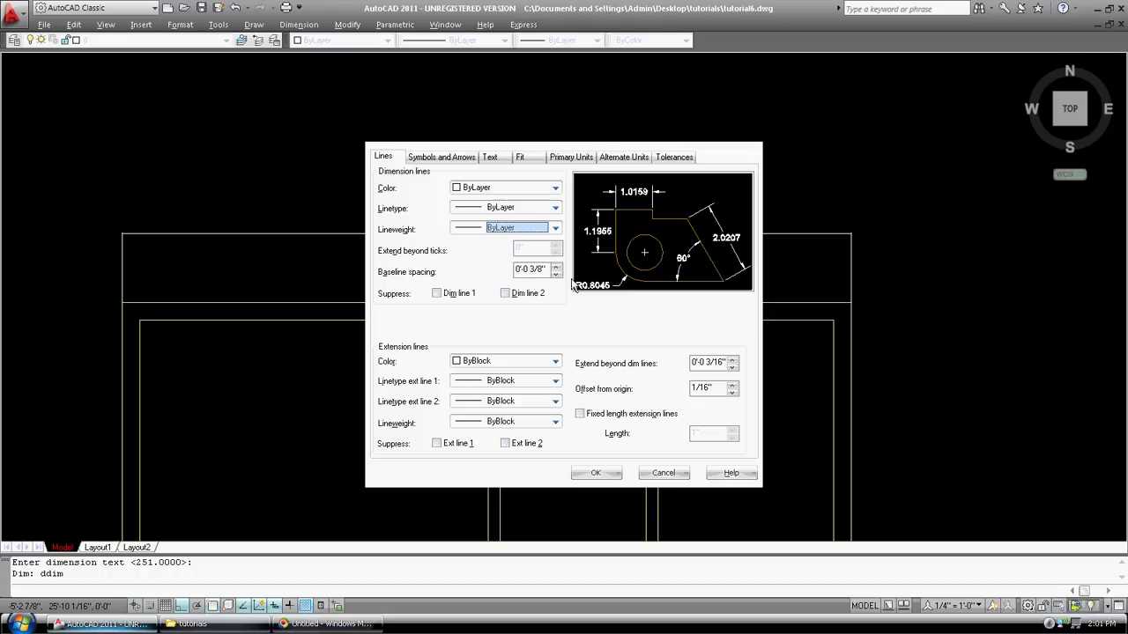
pyautogui.moveTo(548, 266); pyautogui.dragTo(495, 262)
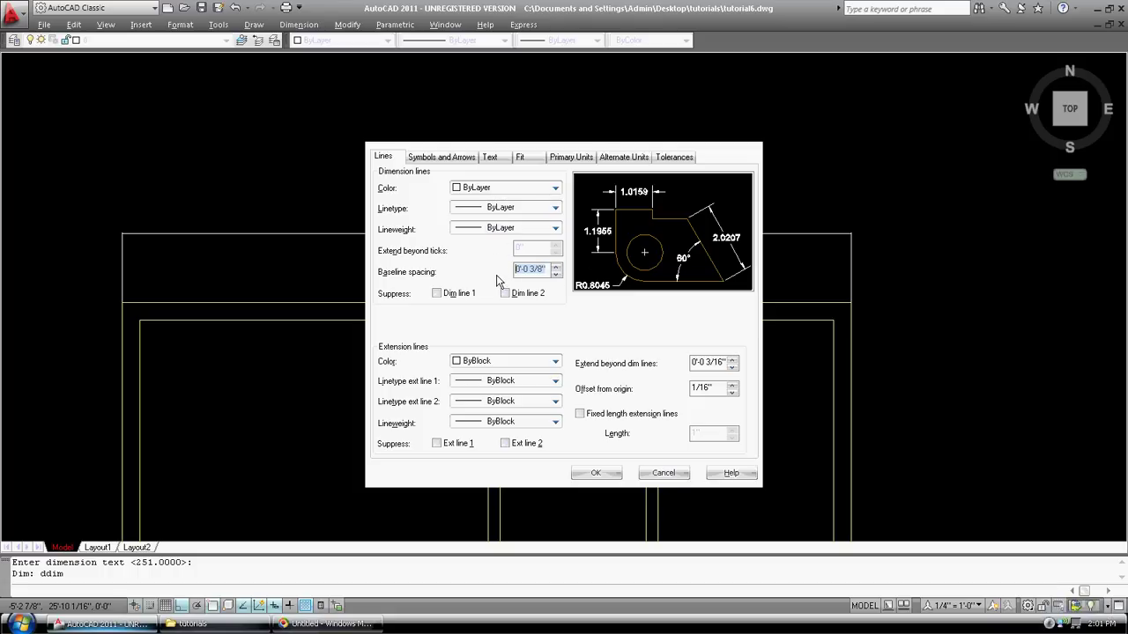
pyautogui.write('24')
# Step: Set extension line color, both linetypes and lineweight to ByLayer
pyautogui.click(555, 361)
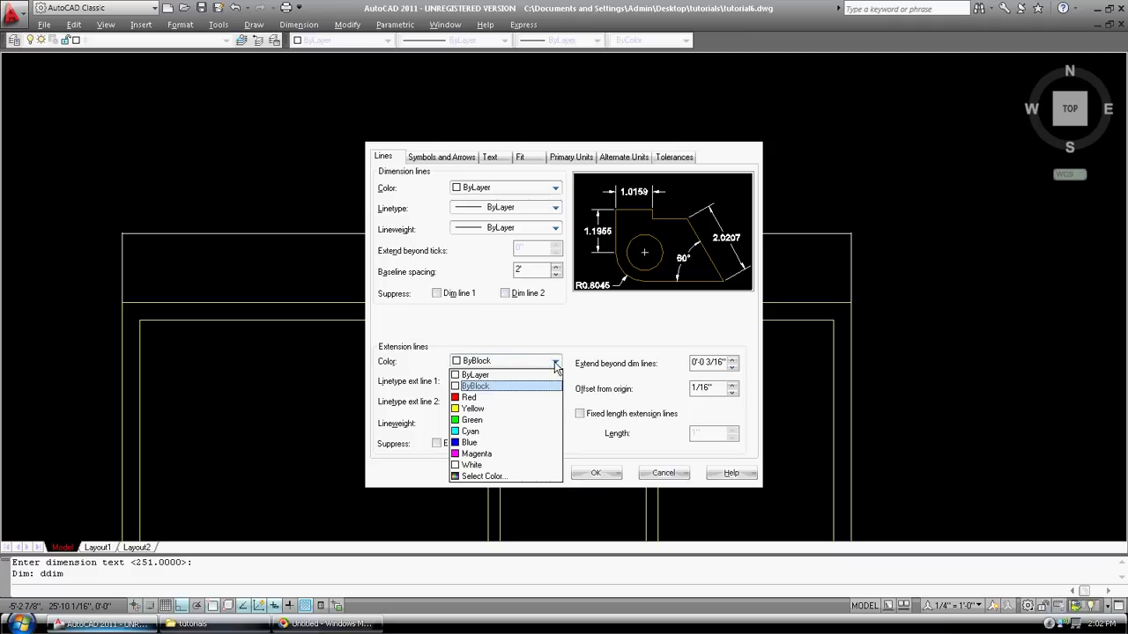
pyautogui.click(497, 375)
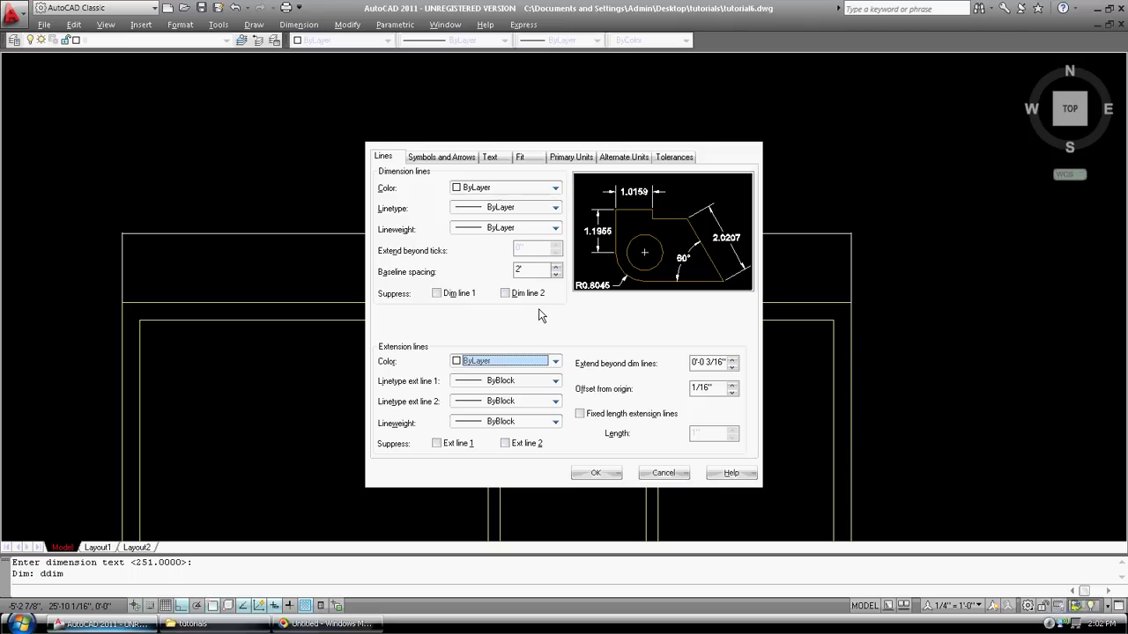
pyautogui.click(554, 380)
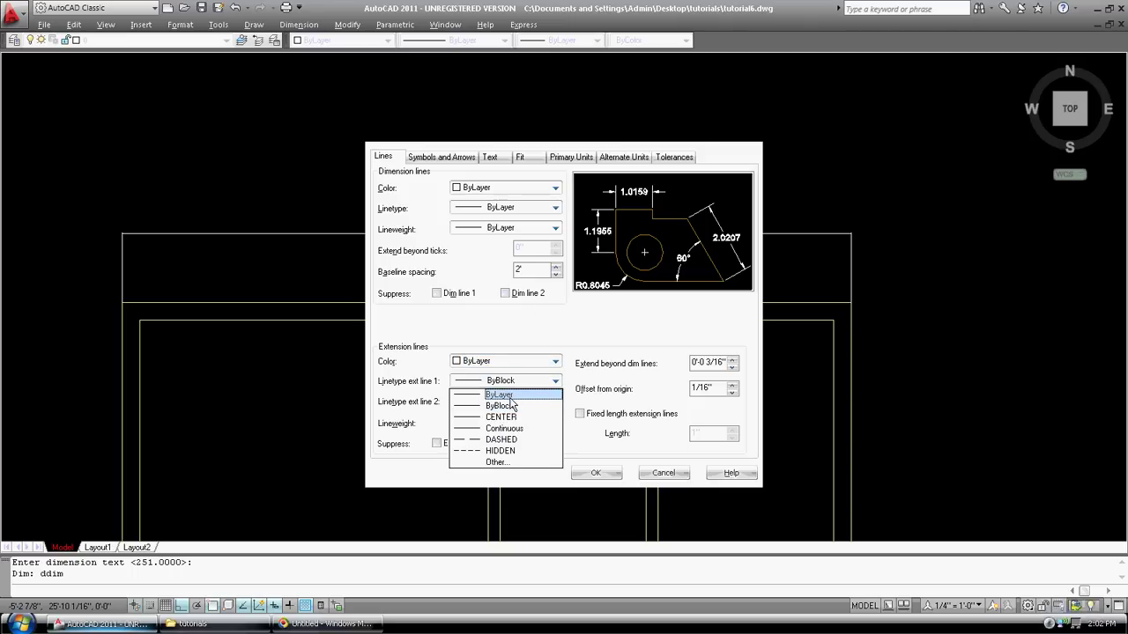
pyautogui.click(499, 395)
pyautogui.click(556, 401)
pyautogui.click(518, 415)
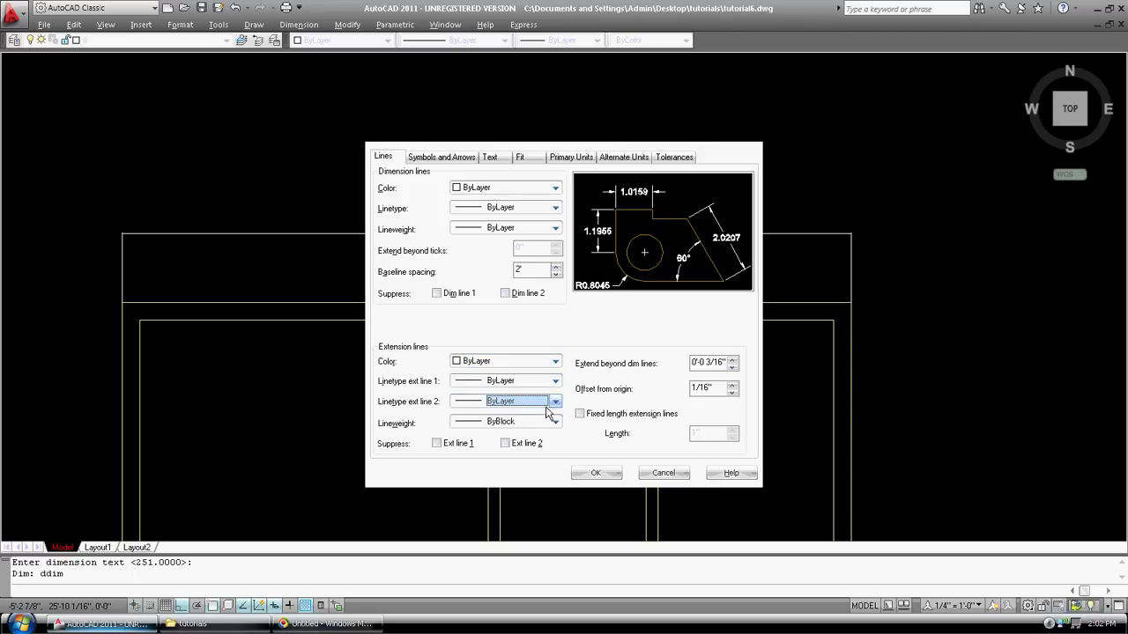
pyautogui.click(553, 422)
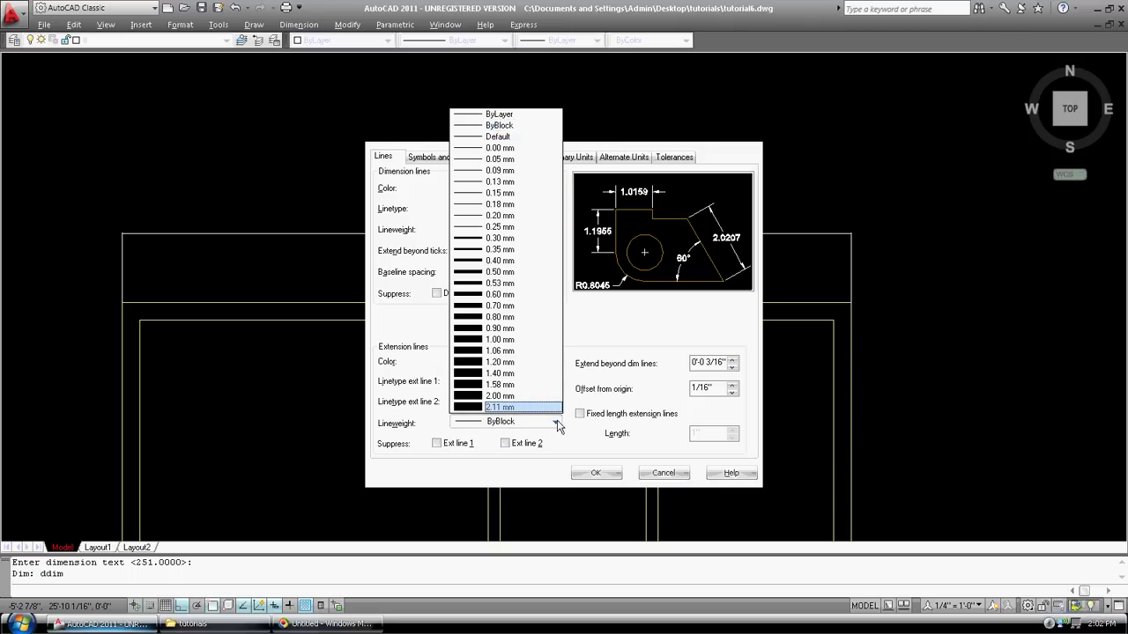
pyautogui.click(556, 424)
pyautogui.click(556, 425)
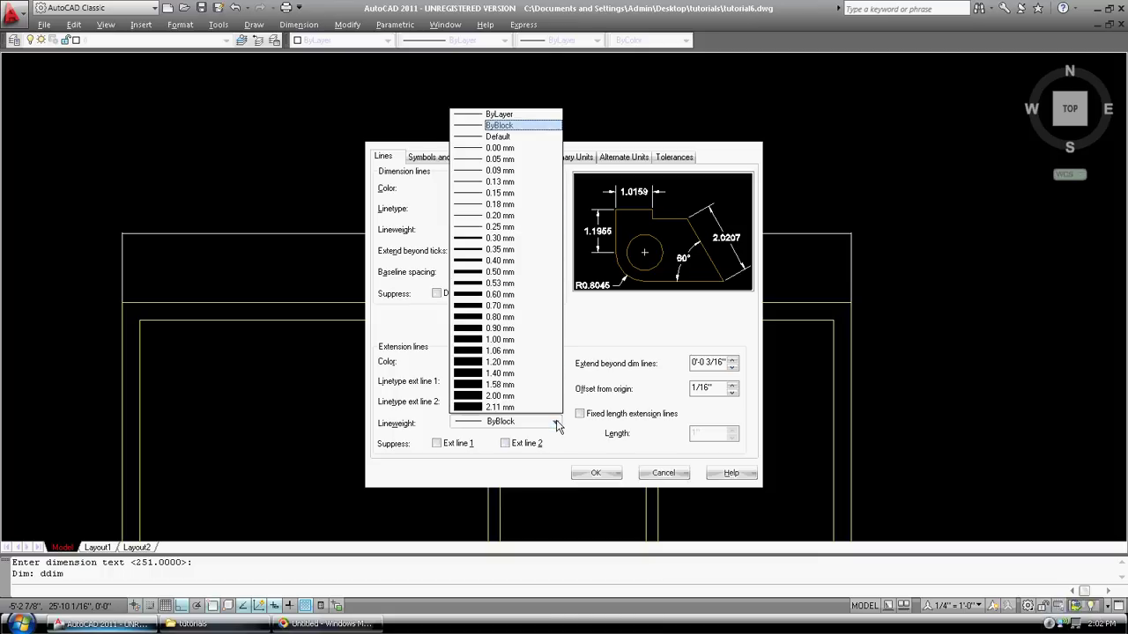
pyautogui.click(499, 115)
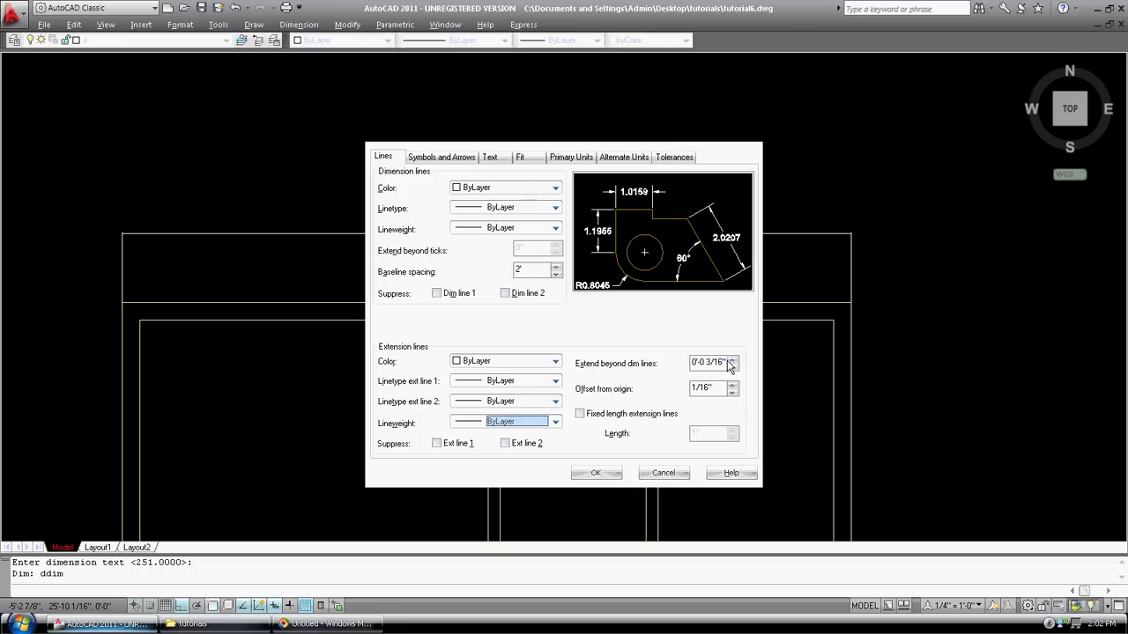
# Step: Set extension lines to extend 2 beyond dimension lines with a 2 offset from origin
pyautogui.moveTo(724, 362); pyautogui.dragTo(667, 363)
pyautogui.write('2')
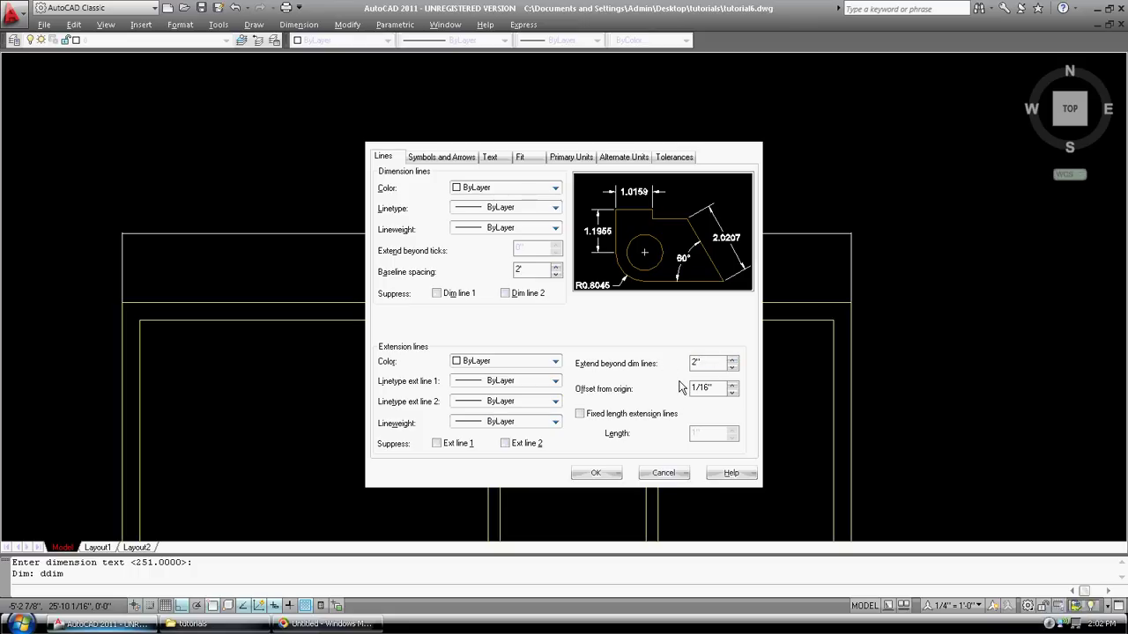
pyautogui.click(710, 388)
pyautogui.moveTo(711, 387); pyautogui.dragTo(686, 388)
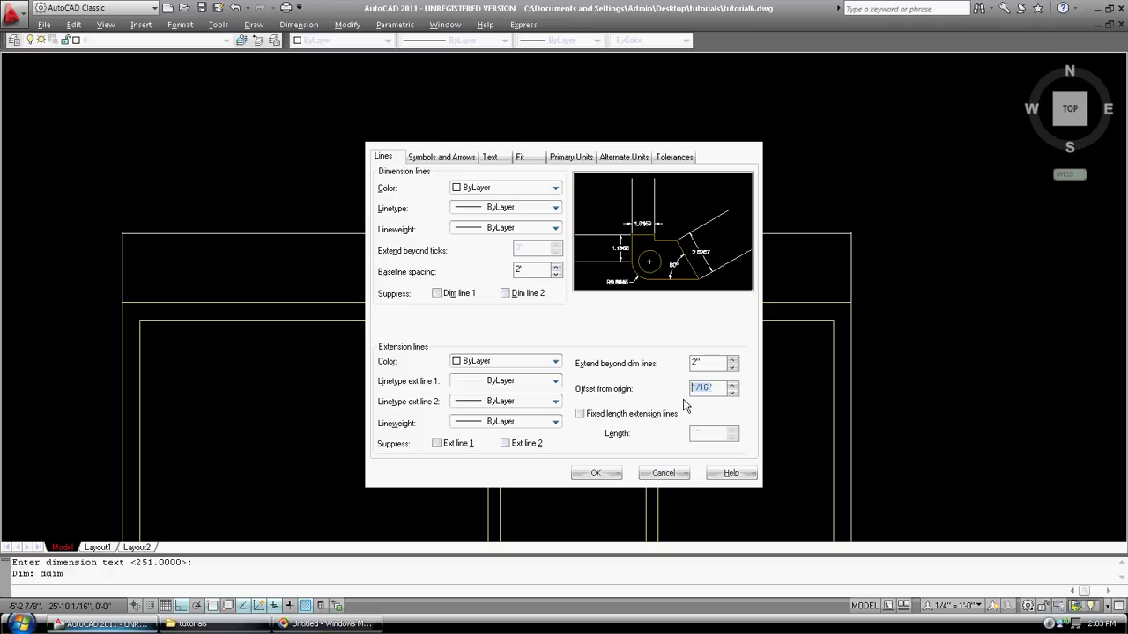
pyautogui.write('2')
pyautogui.click(460, 160)
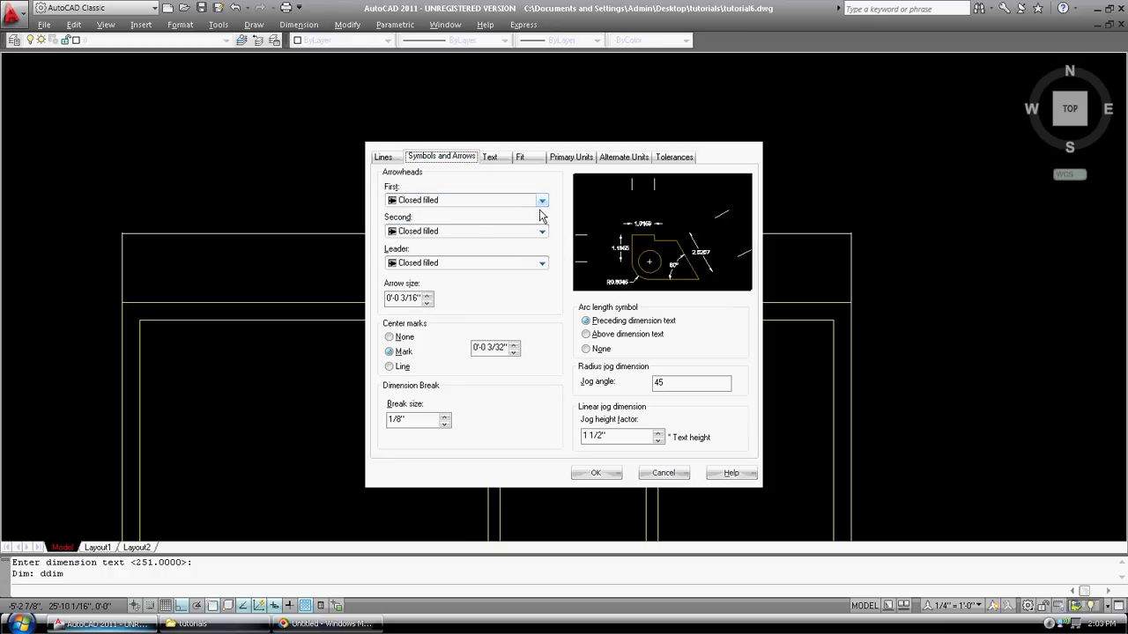
# Step: Make both arrowheads Architectural ticks with an arrow size of 6
pyautogui.click(542, 202)
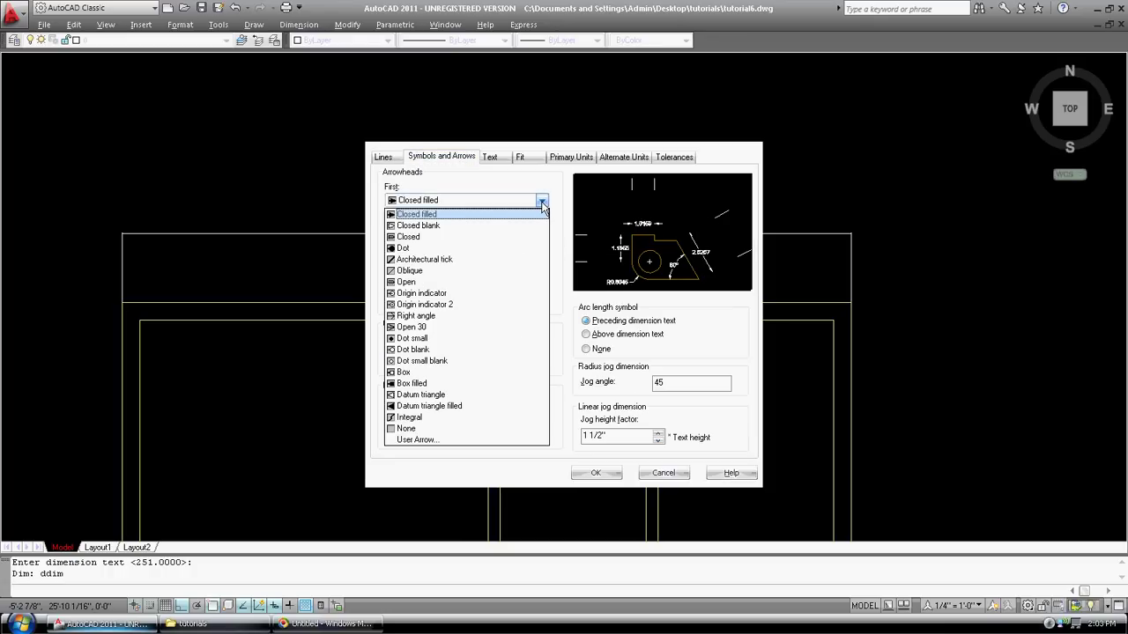
pyautogui.click(440, 259)
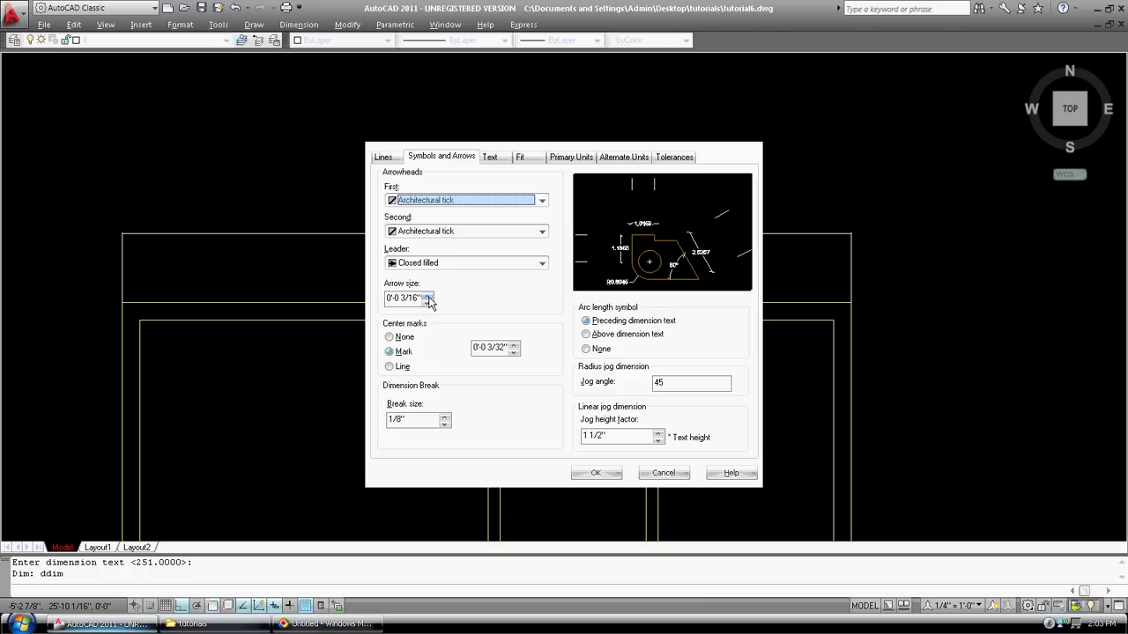
pyautogui.click(427, 297)
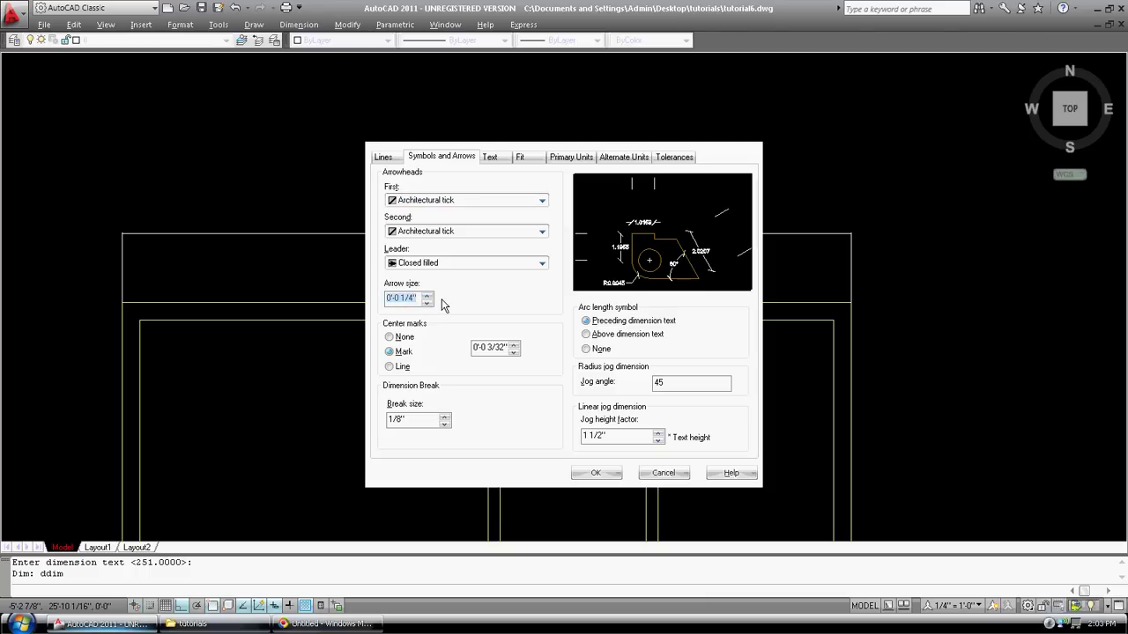
pyautogui.write('6')
pyautogui.click(491, 157)
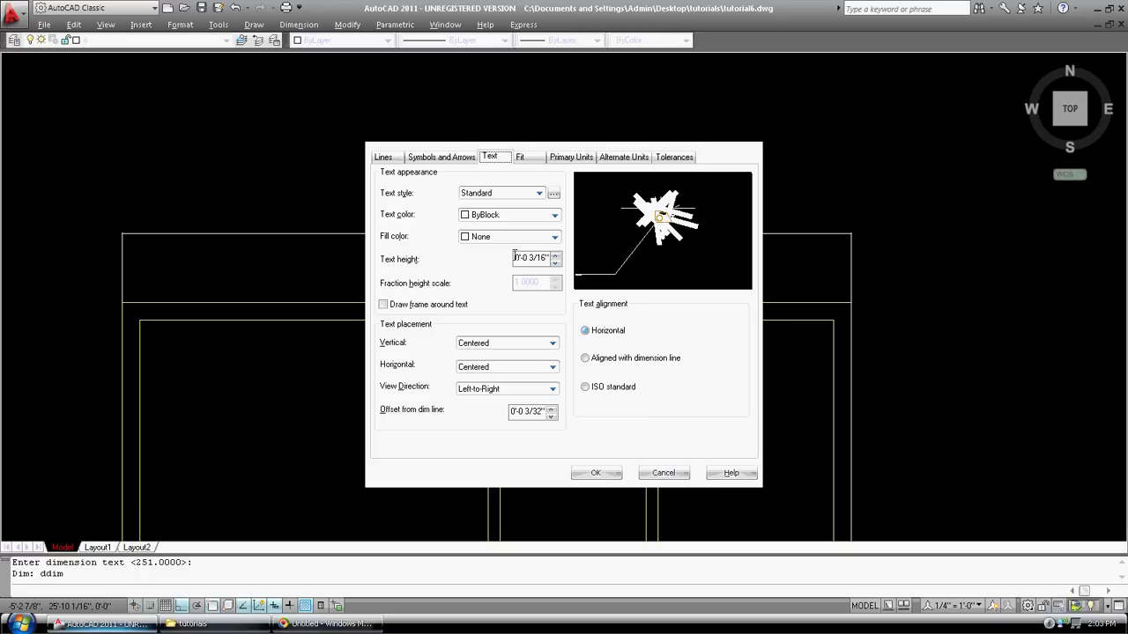
# Step: Set text height to 6, keep vertical placement Centered, and offset from dim line to 2
pyautogui.moveTo(514, 257); pyautogui.dragTo(548, 258)
pyautogui.write('6')
pyautogui.click(552, 344)
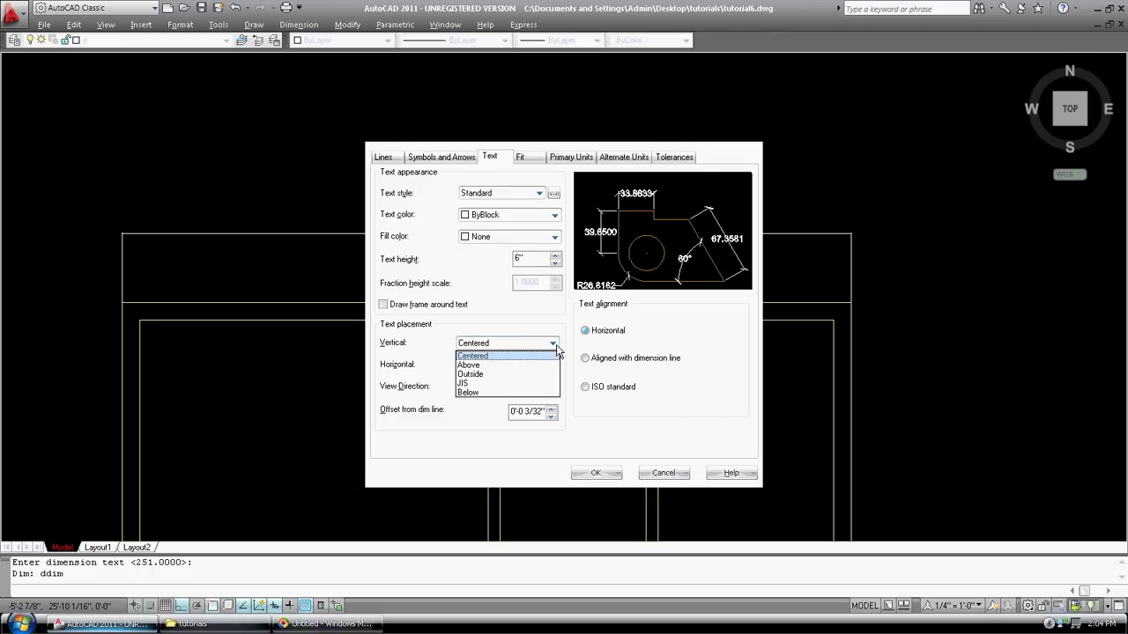
pyautogui.click(487, 357)
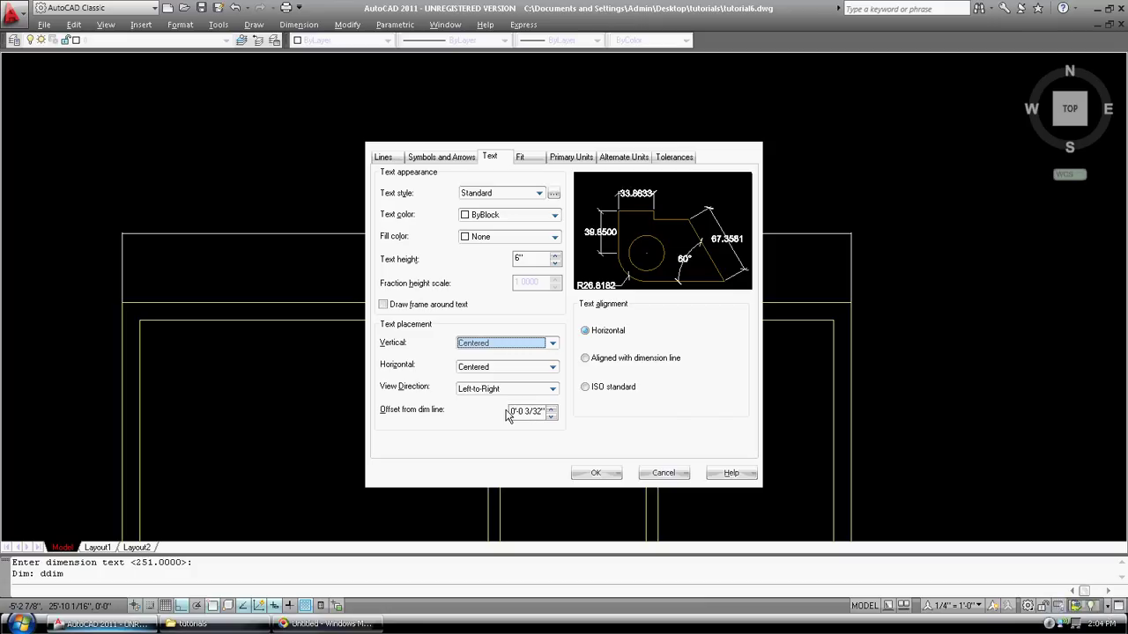
pyautogui.moveTo(510, 411); pyautogui.dragTo(547, 411)
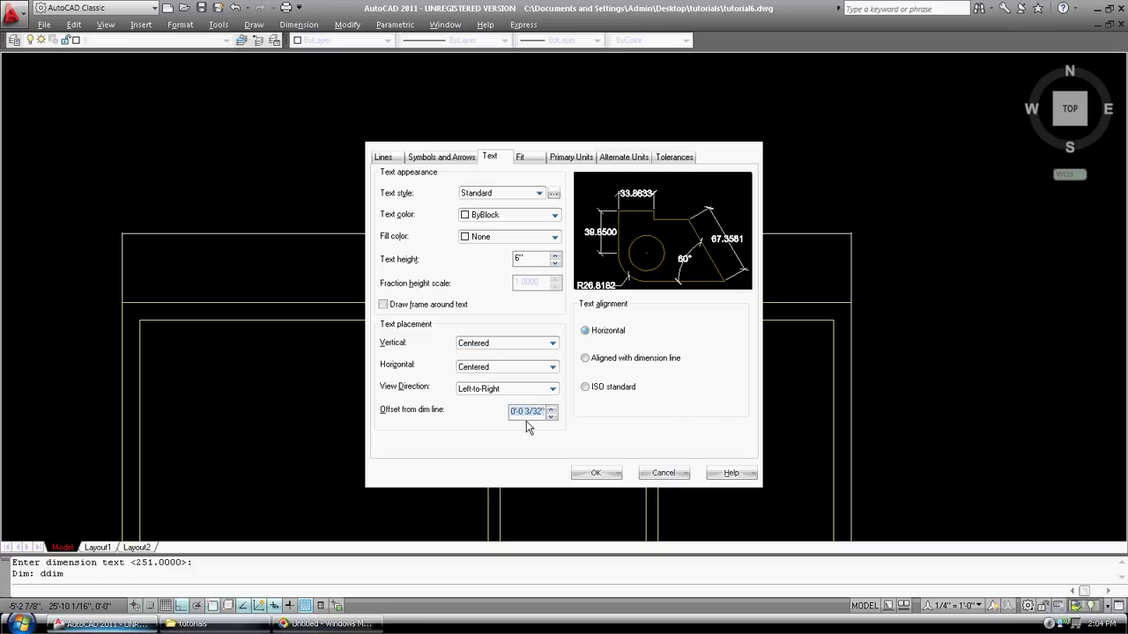
pyautogui.write('2')
# Step: Set style 48's primary unit format to Architectural and accept the style changes
pyautogui.click(536, 163)
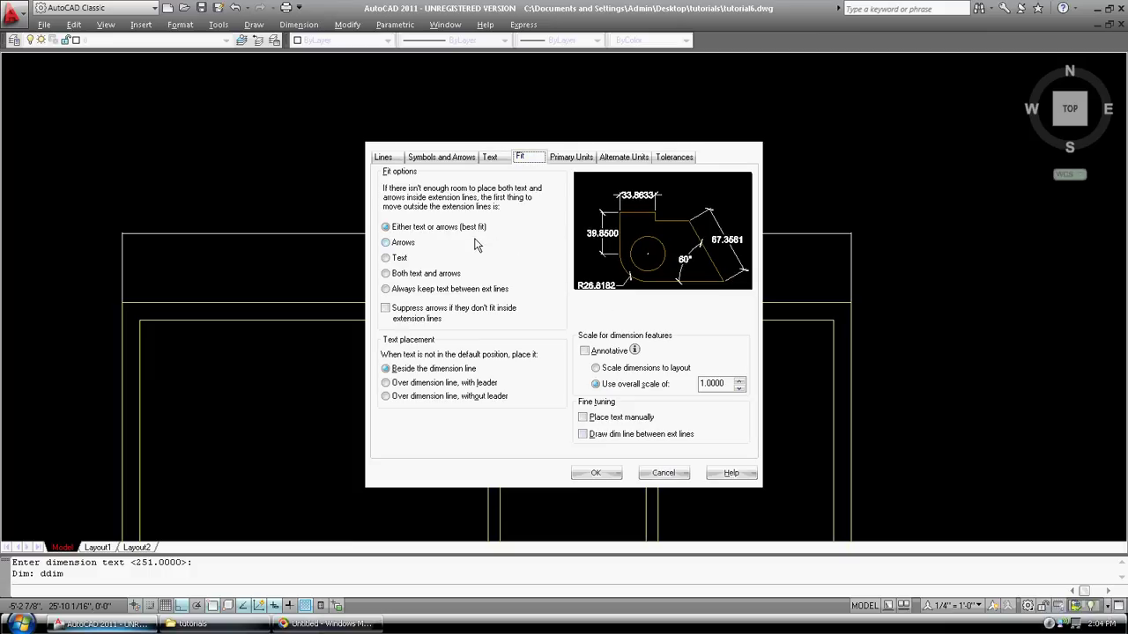
pyautogui.click(560, 161)
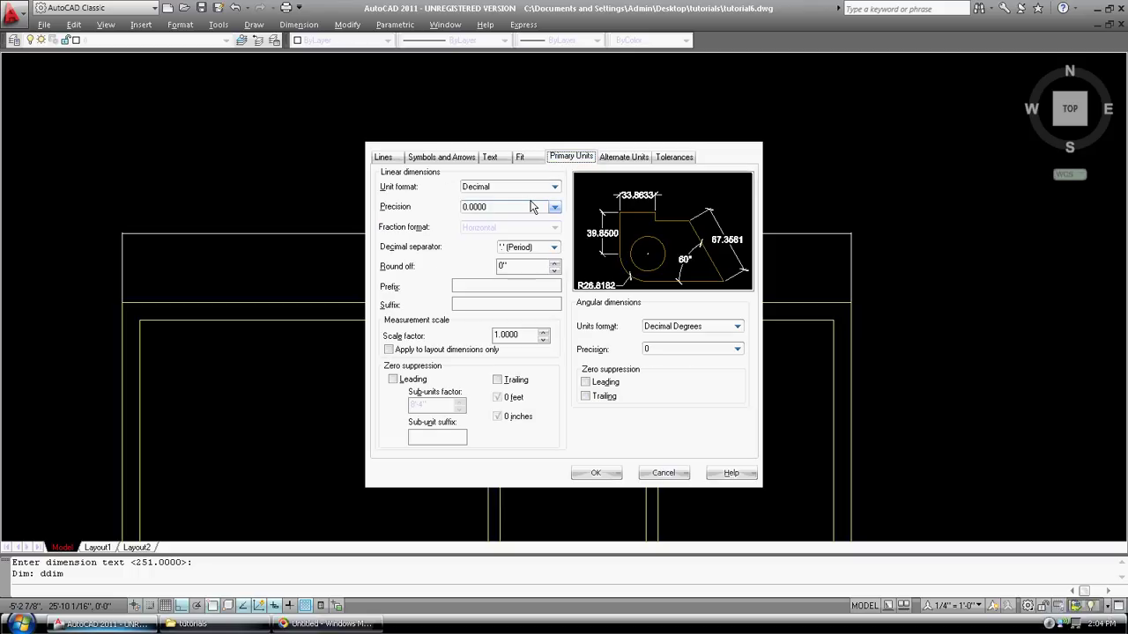
pyautogui.click(555, 187)
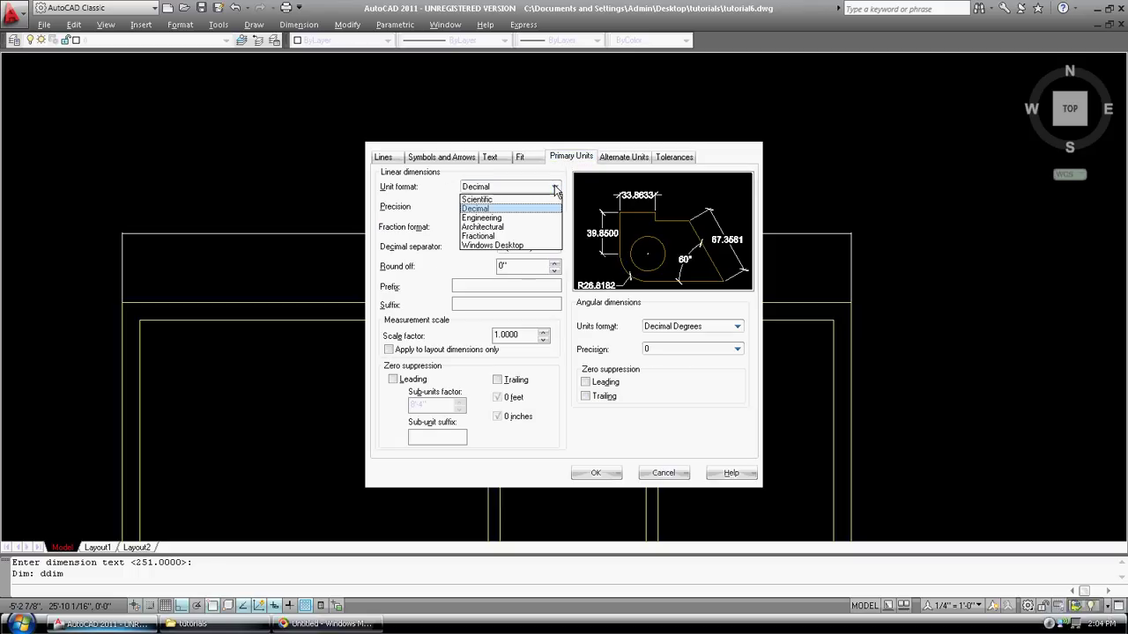
pyautogui.click(506, 227)
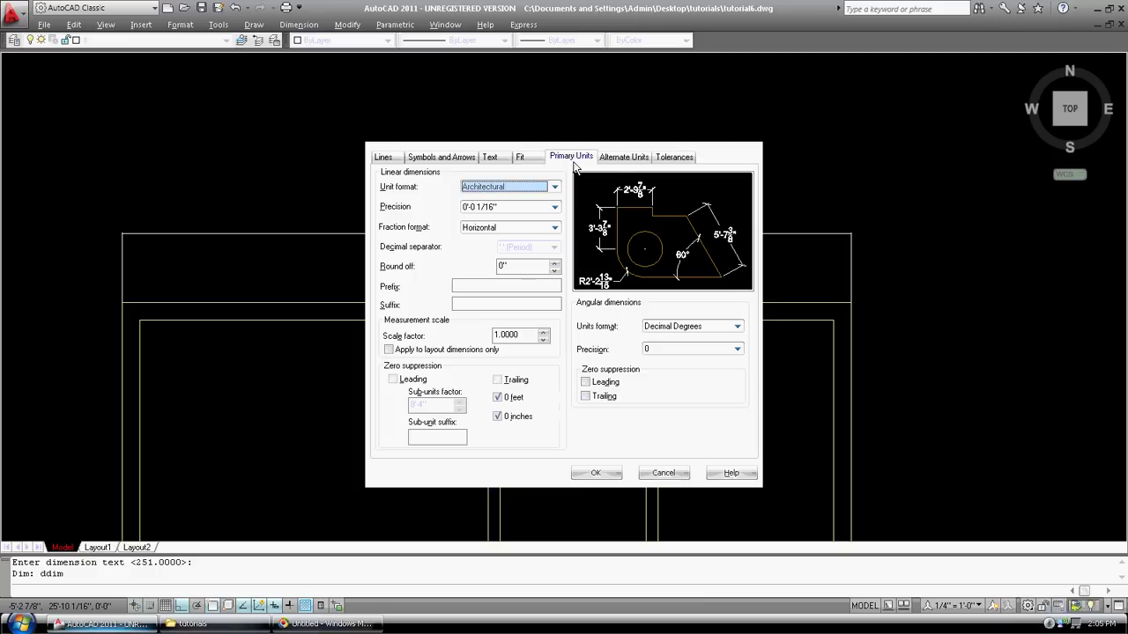
pyautogui.click(627, 157)
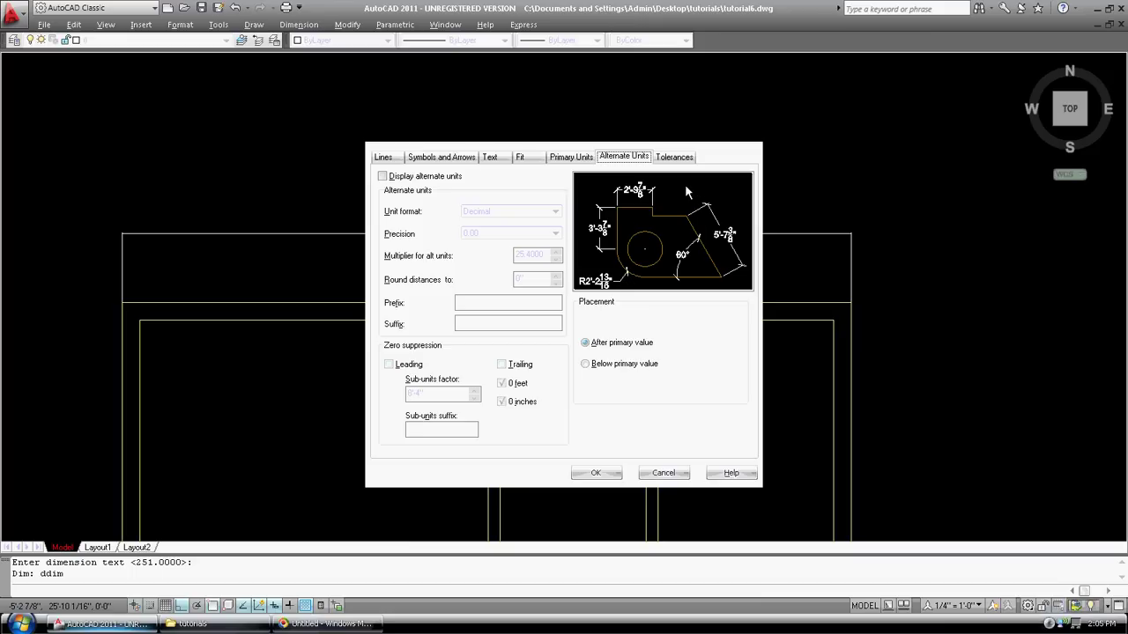
pyautogui.click(675, 159)
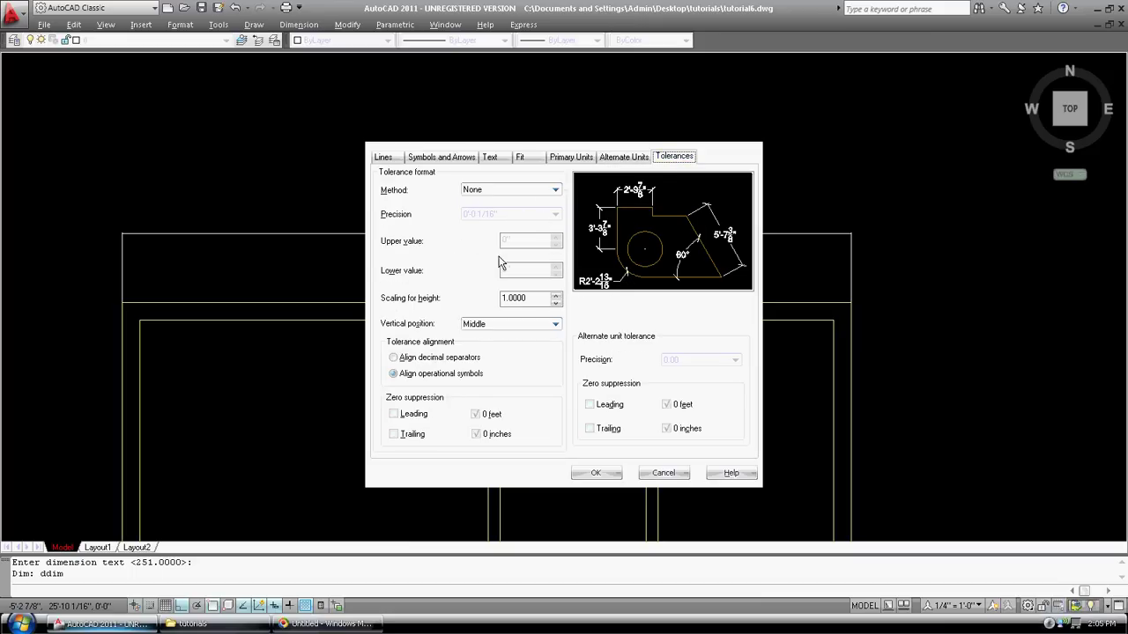
pyautogui.click(596, 474)
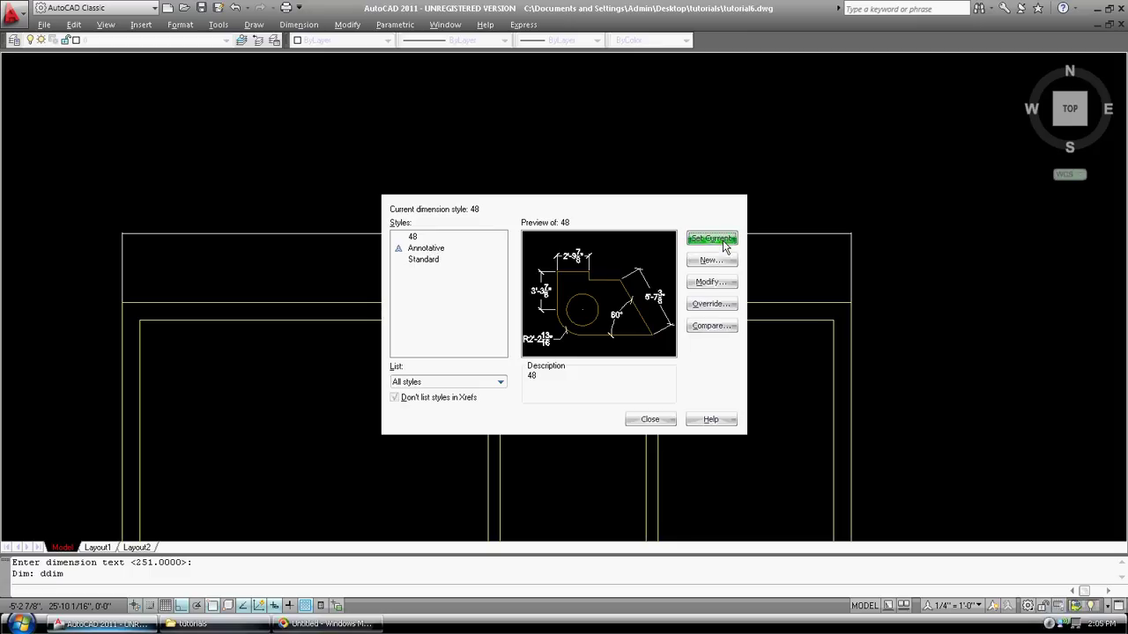
# Step: Update the top-wall dimension to style 48 so it reads 20'-11" with ticks
pyautogui.click(649, 420)
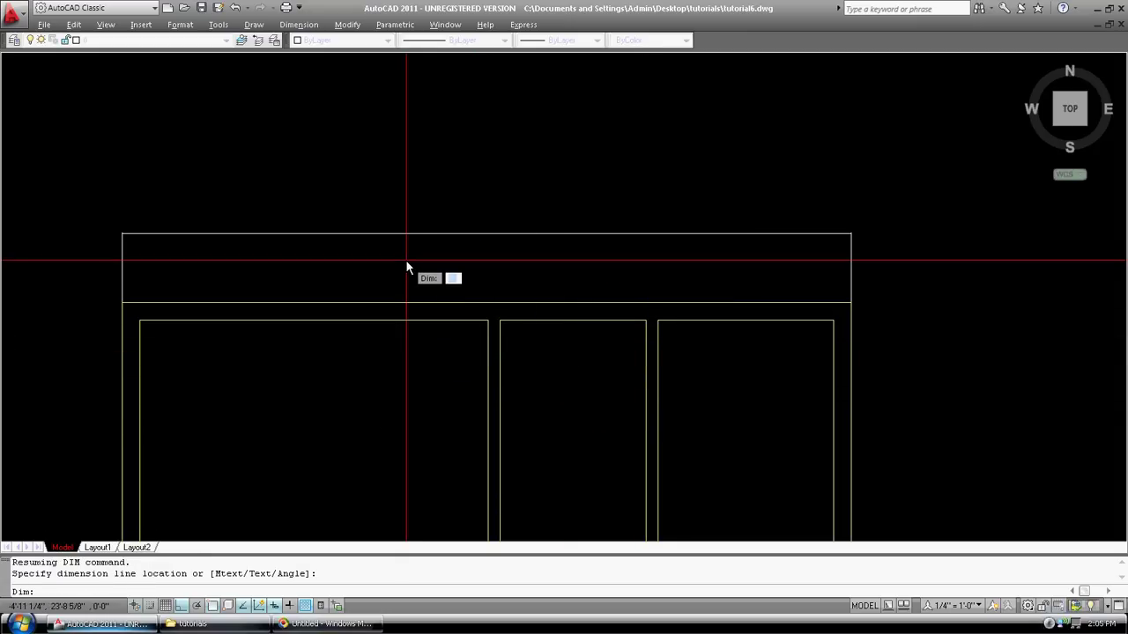
pyautogui.write('up')
pyautogui.press('Return')
pyautogui.click(353, 255)
pyautogui.click(329, 209)
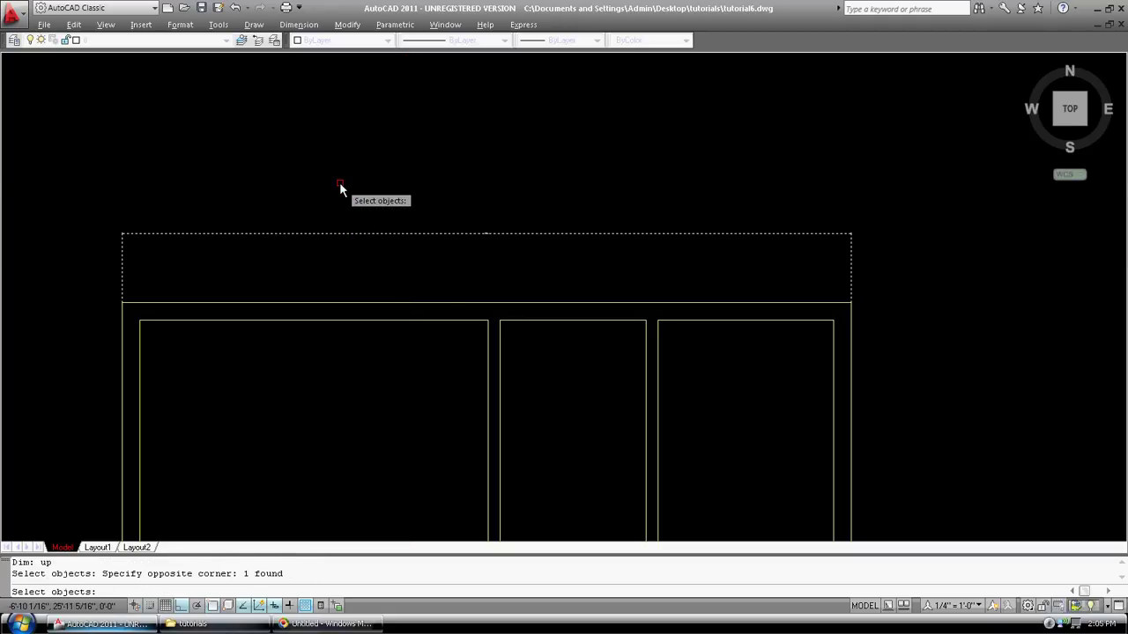
pyautogui.press('Return')
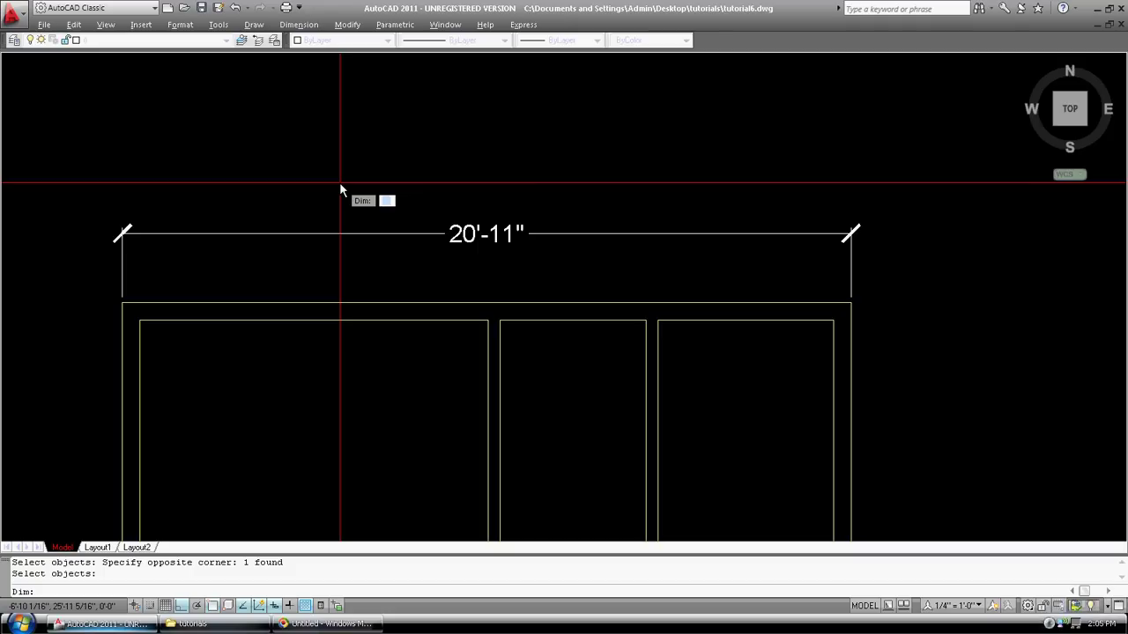
# Step: Zoom in on the dimension's right end to check the tick mark
pyautogui.scroll(-5, 258, 207)
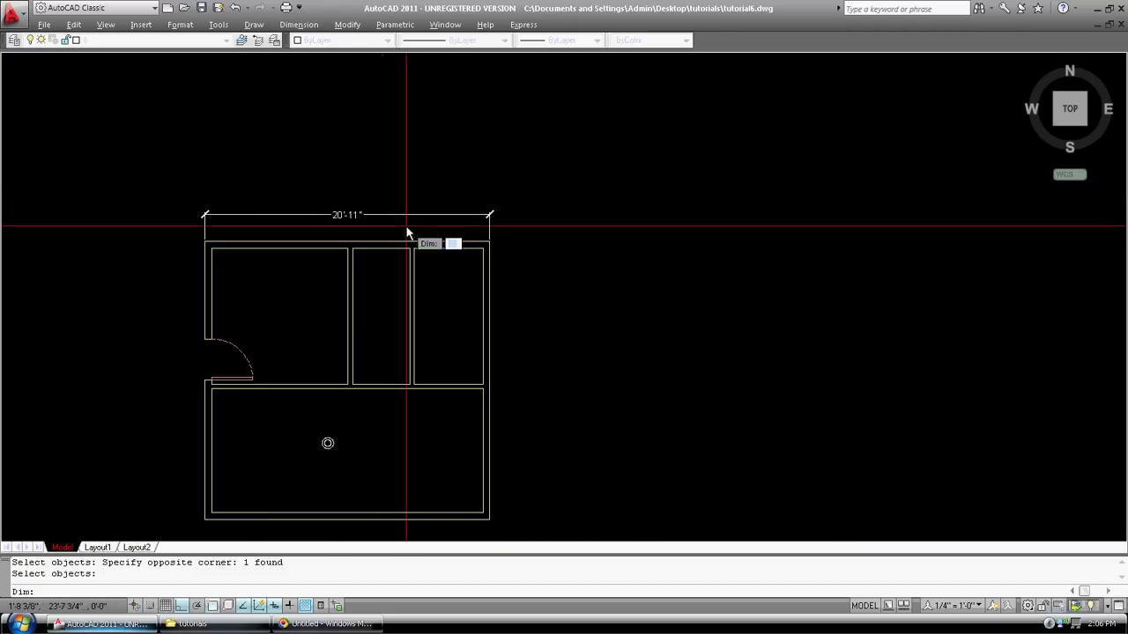
pyautogui.write("'z")
pyautogui.press('Return')
pyautogui.click(451, 262)
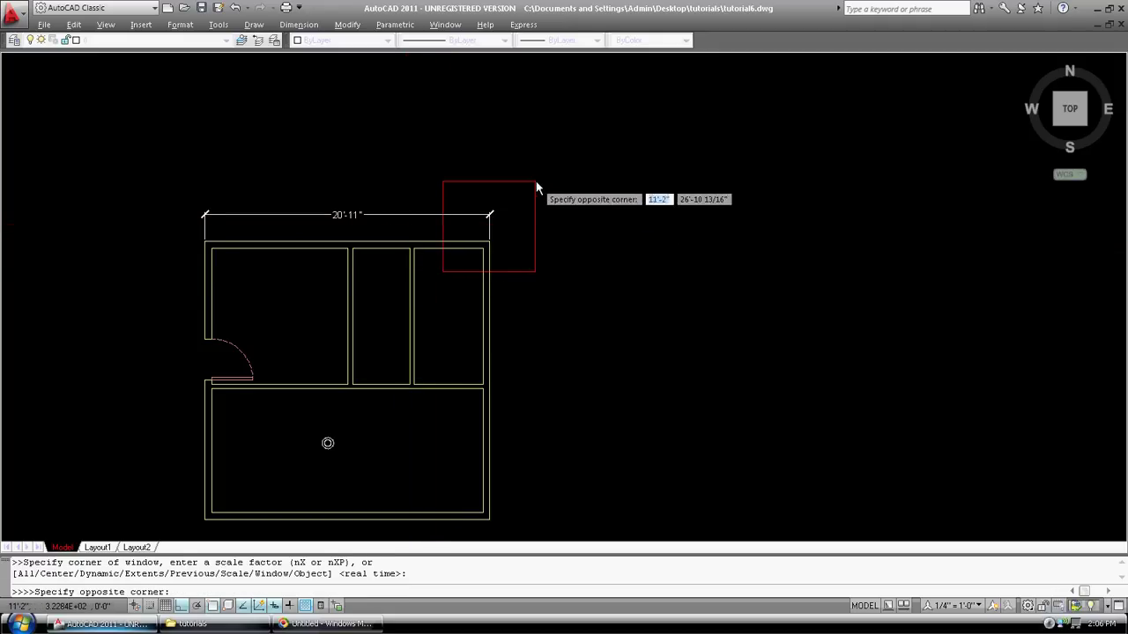
pyautogui.click(534, 179)
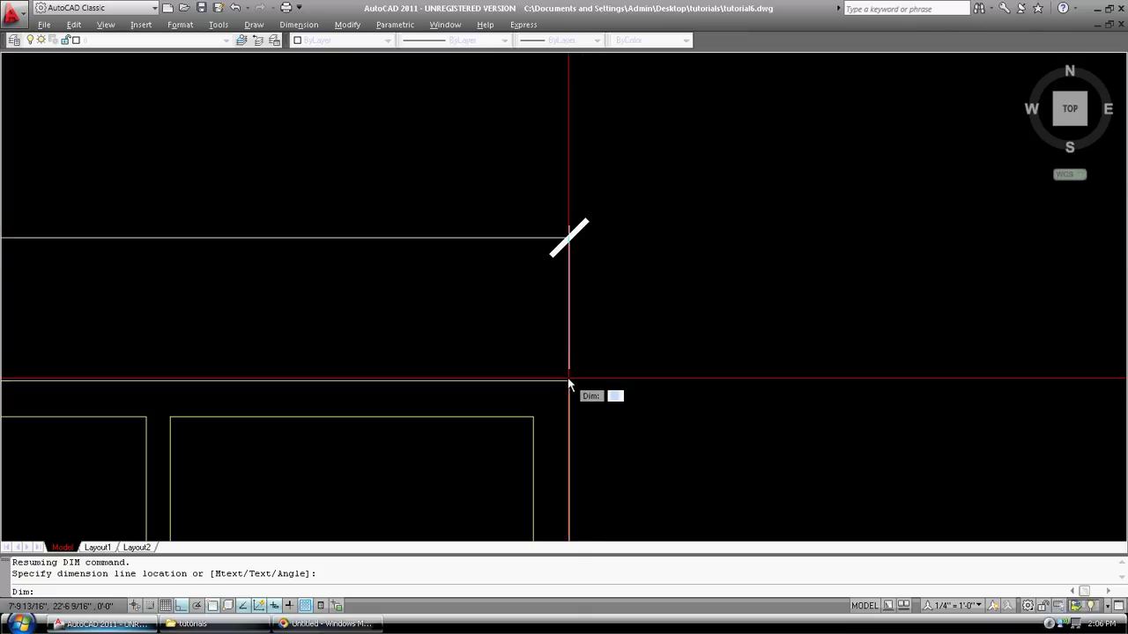
pyautogui.scroll(-5, 603, 354)
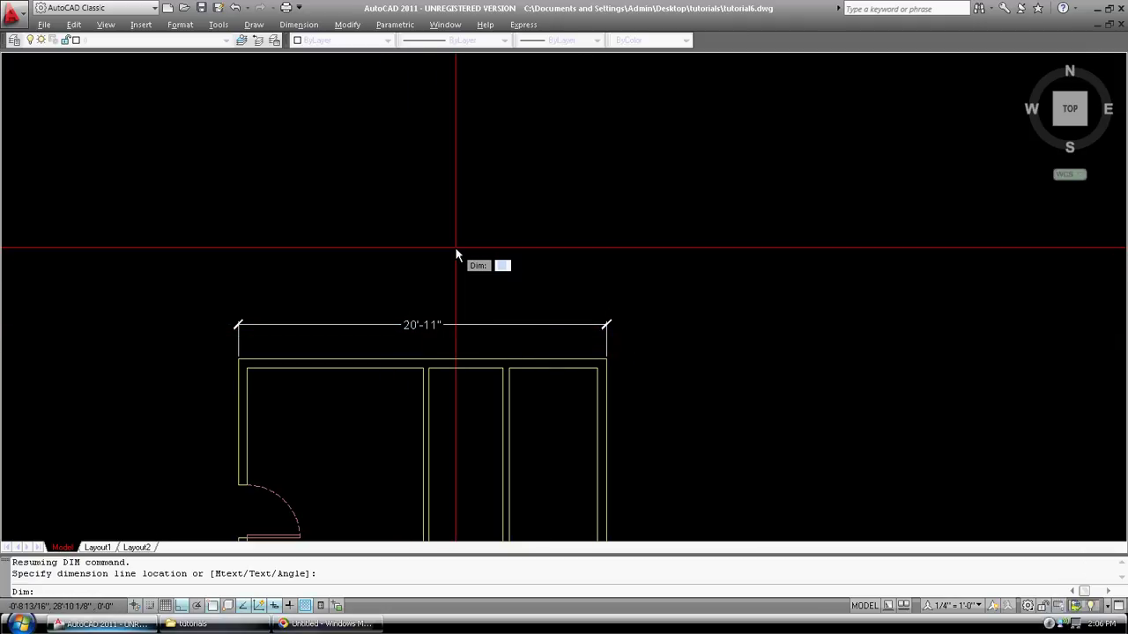
# Step: Modify dimension style 48 to change its arrow size from 6 to 4
pyautogui.write('ddim')
pyautogui.press('Return')
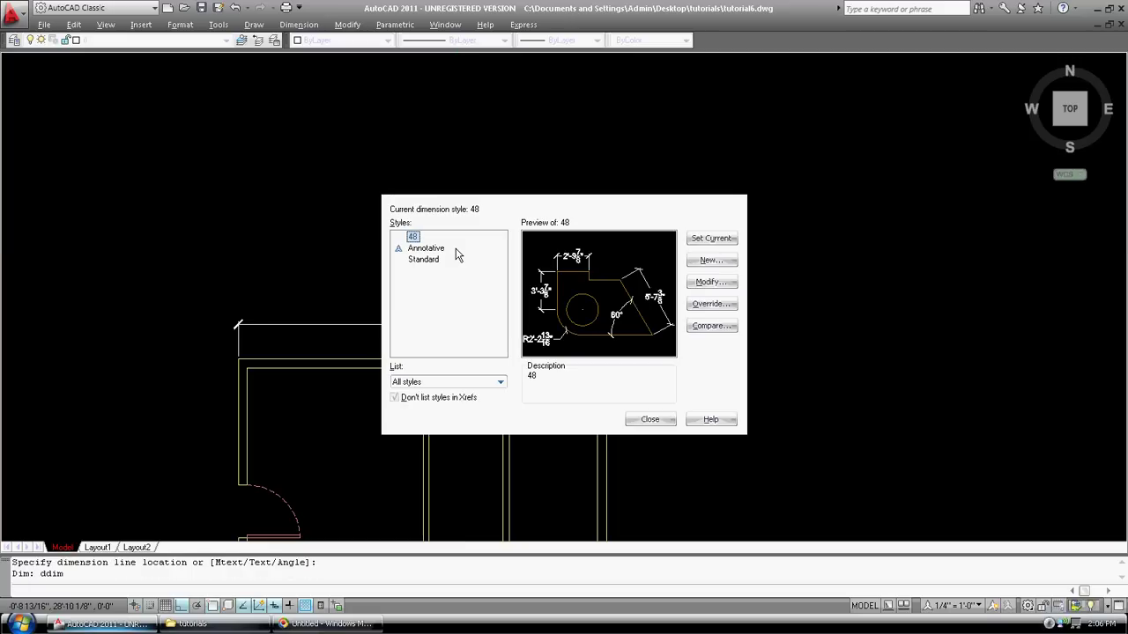
pyautogui.click(715, 284)
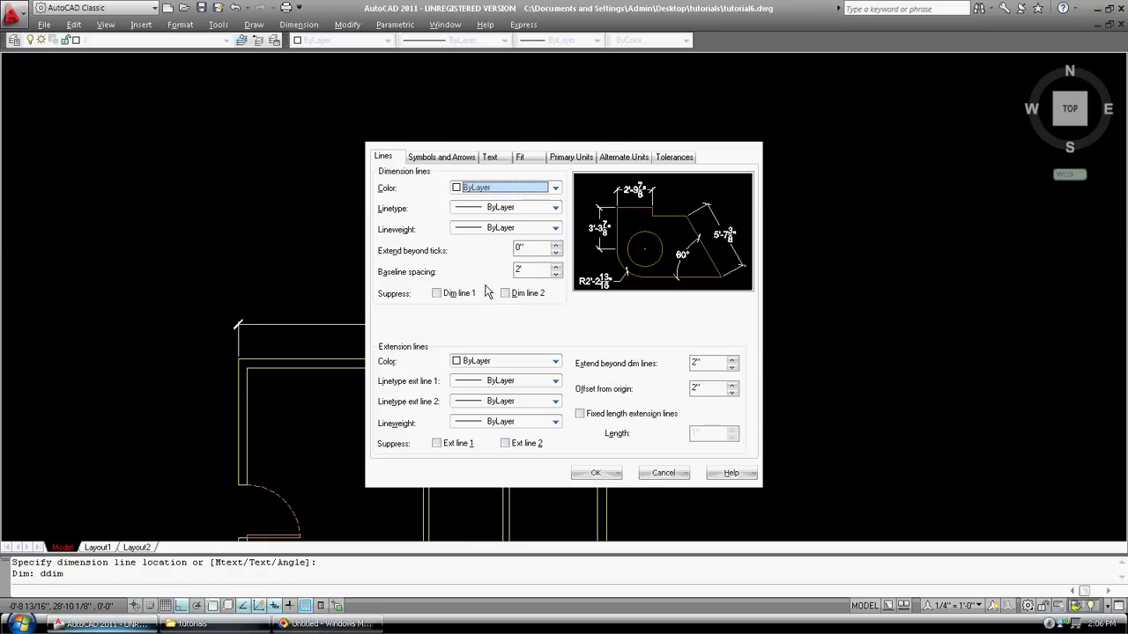
pyautogui.click(495, 159)
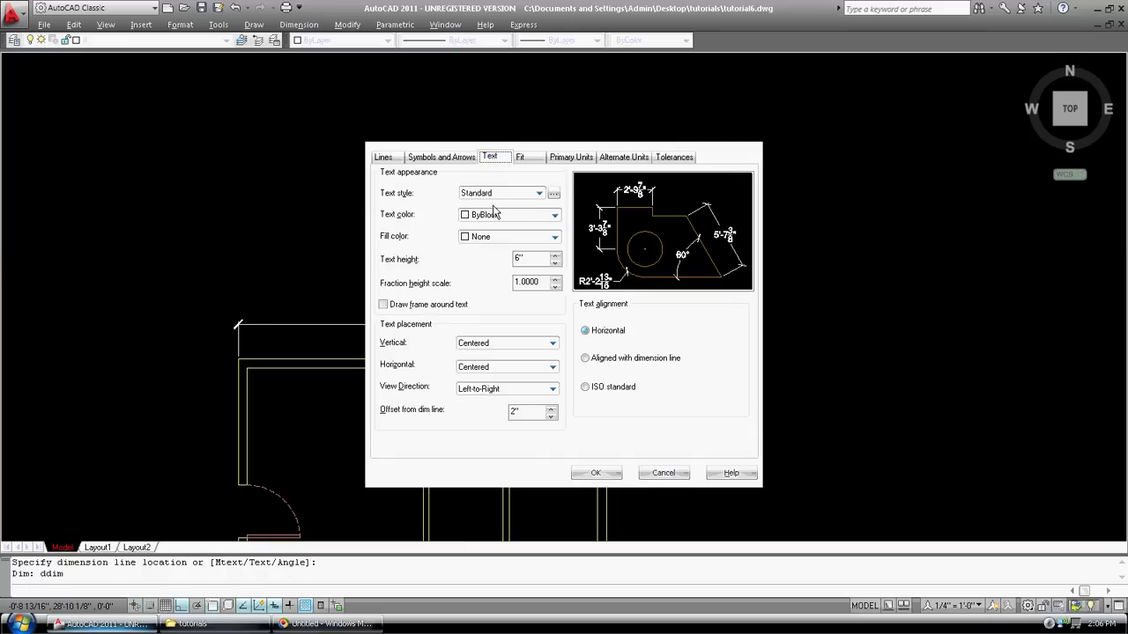
pyautogui.moveTo(531, 262); pyautogui.dragTo(510, 269)
pyautogui.click(445, 157)
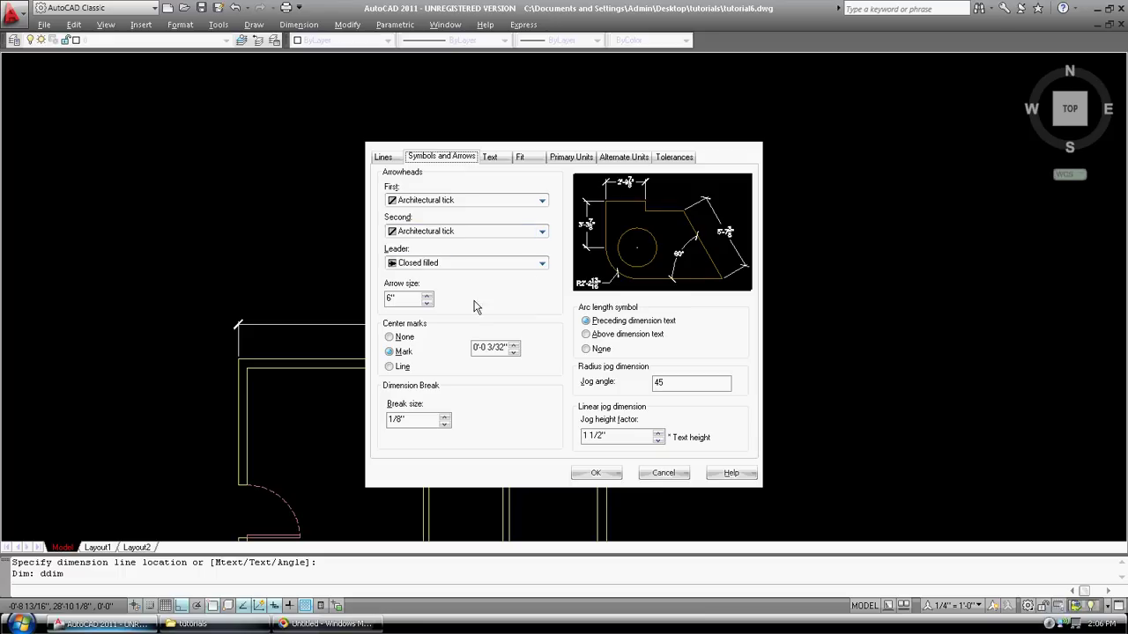
pyautogui.moveTo(401, 299); pyautogui.dragTo(361, 314)
pyautogui.write('4')
pyautogui.click(595, 474)
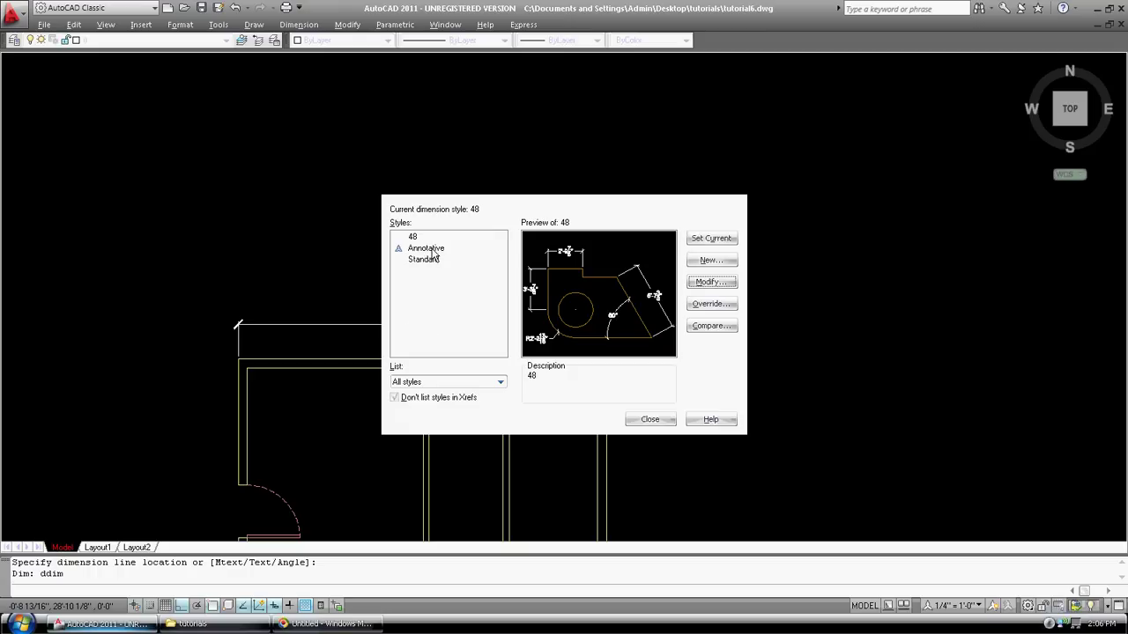
# Step: Set style 48's text placement to Vertical Outside and Horizontal At Ext Line 2
pyautogui.click(716, 284)
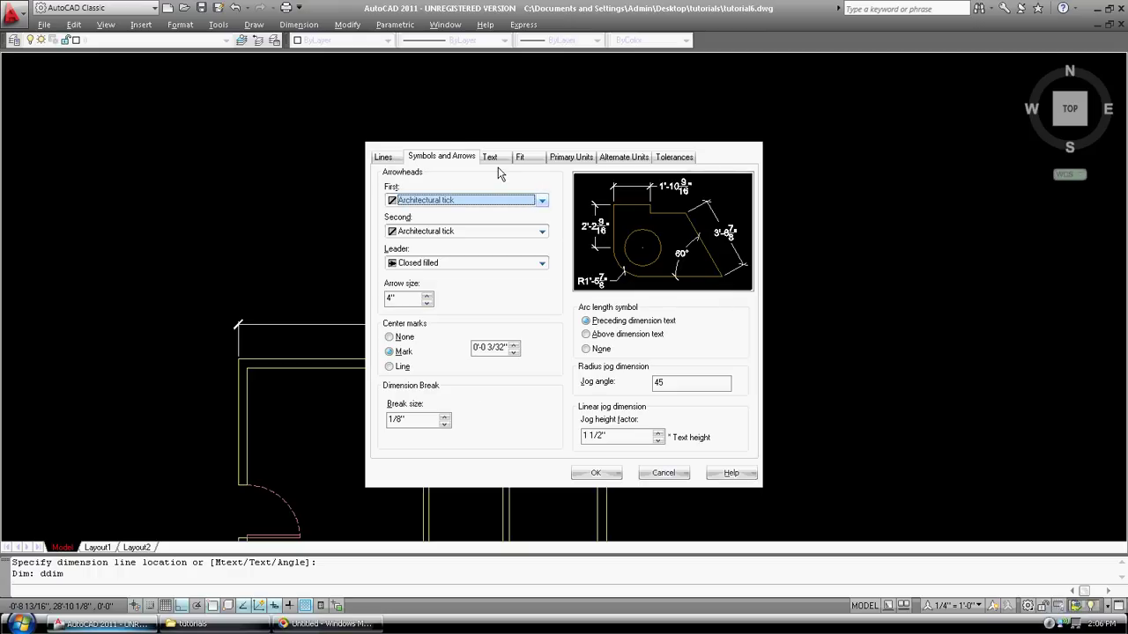
pyautogui.click(532, 162)
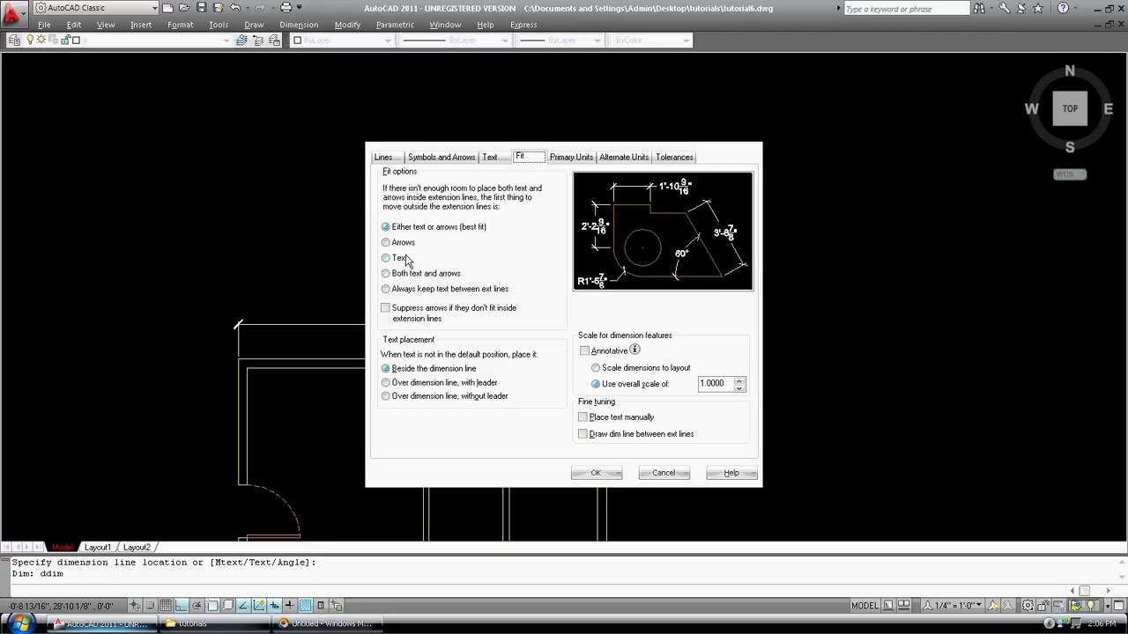
pyautogui.click(495, 164)
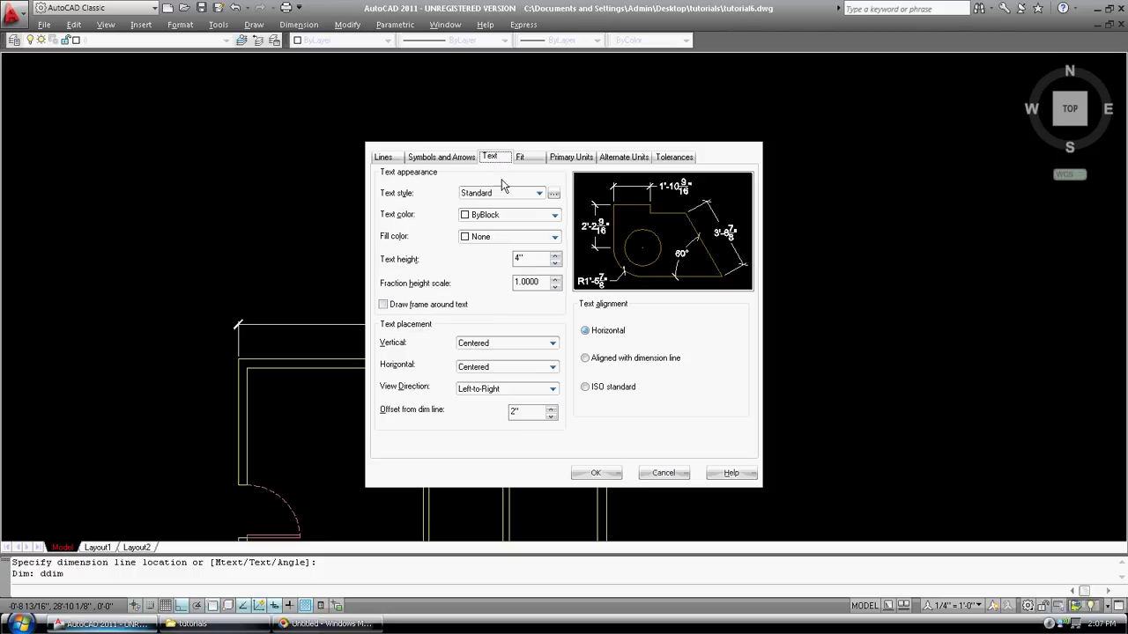
pyautogui.click(554, 343)
pyautogui.click(493, 371)
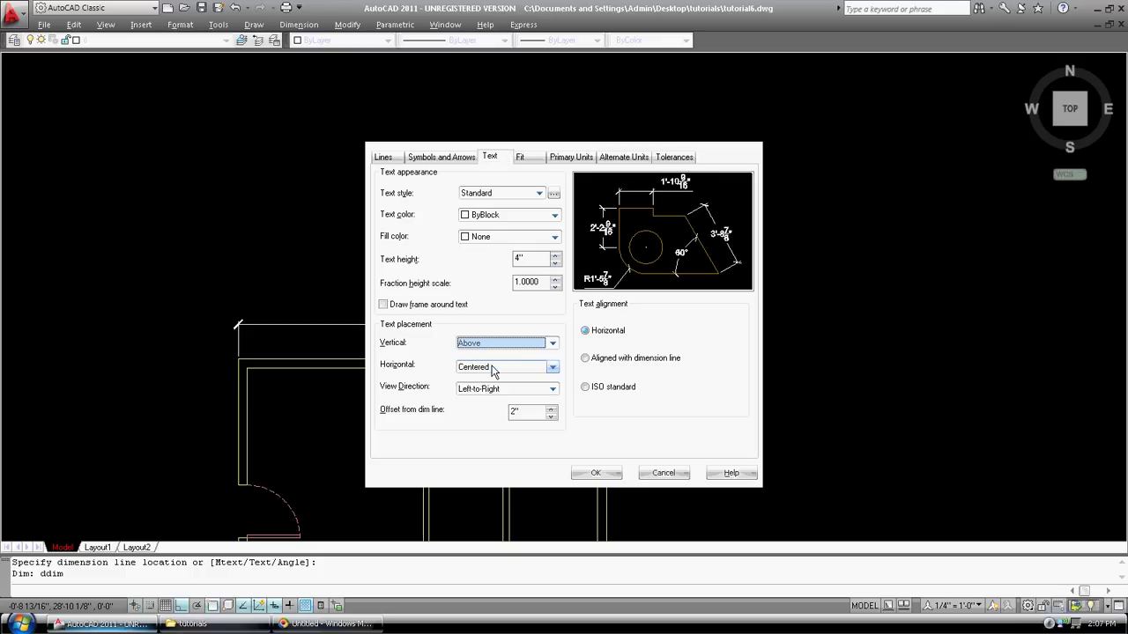
pyautogui.click(550, 370)
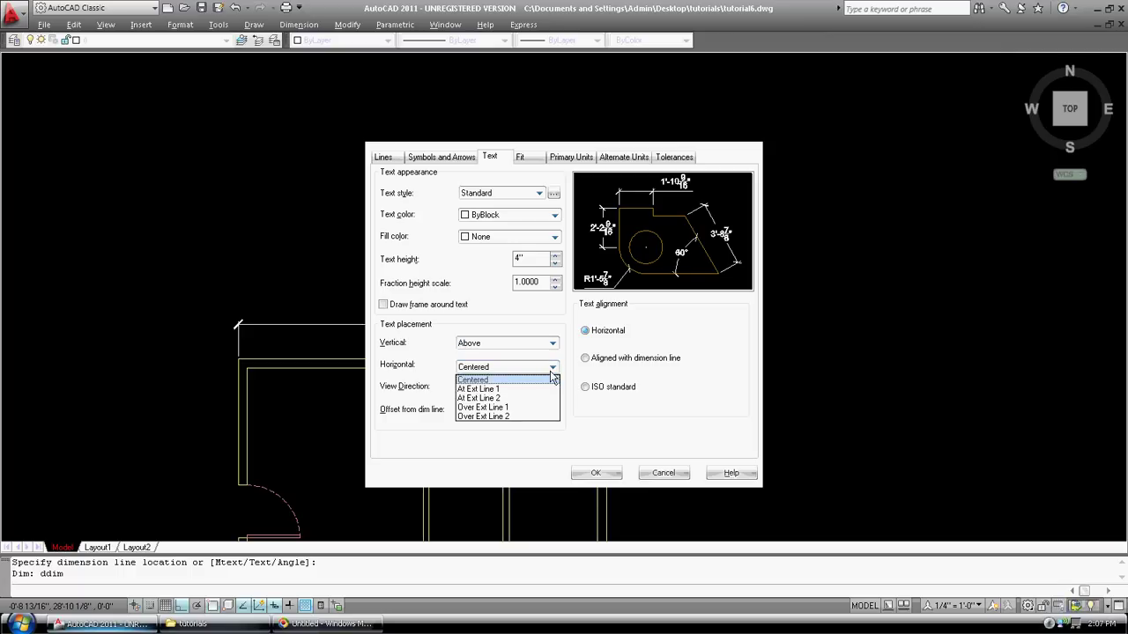
pyautogui.click(499, 408)
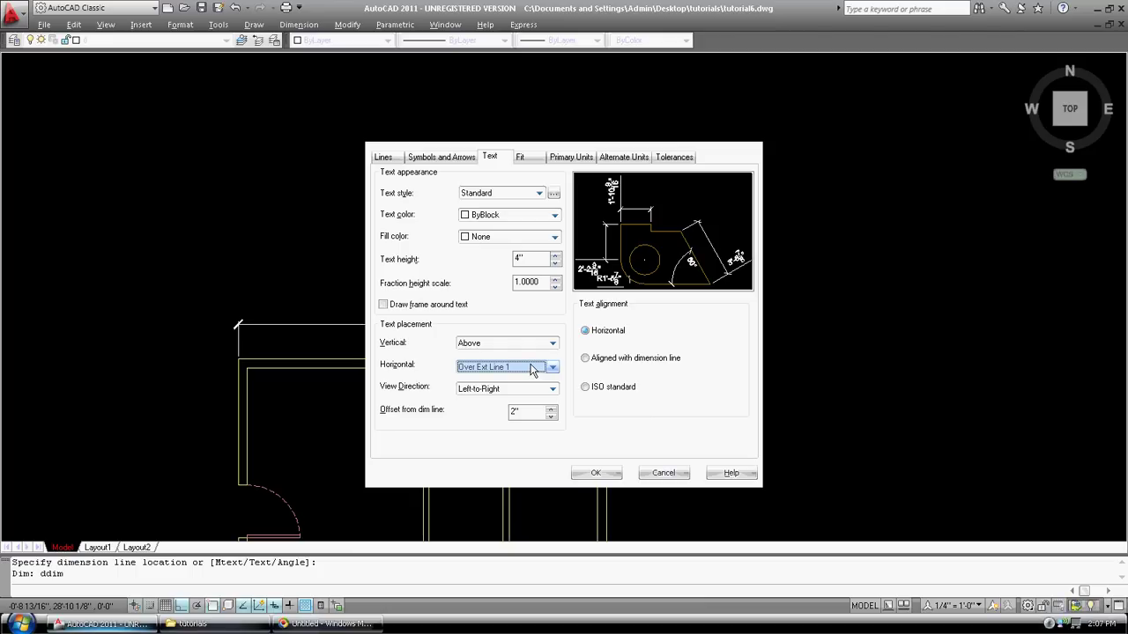
pyautogui.click(486, 347)
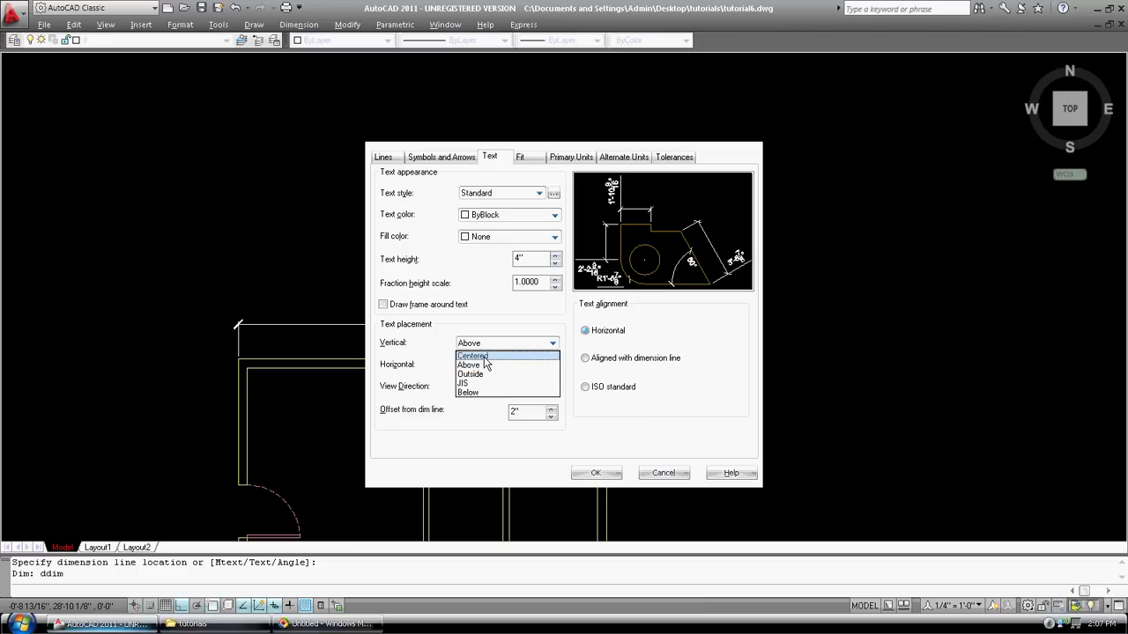
pyautogui.click(480, 374)
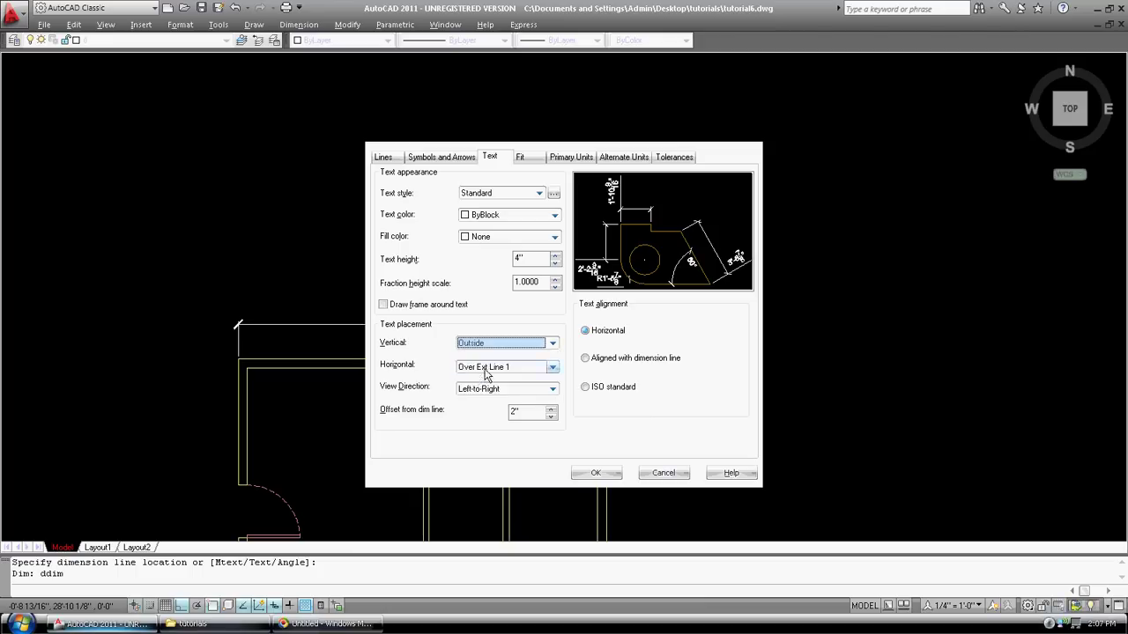
pyautogui.click(553, 368)
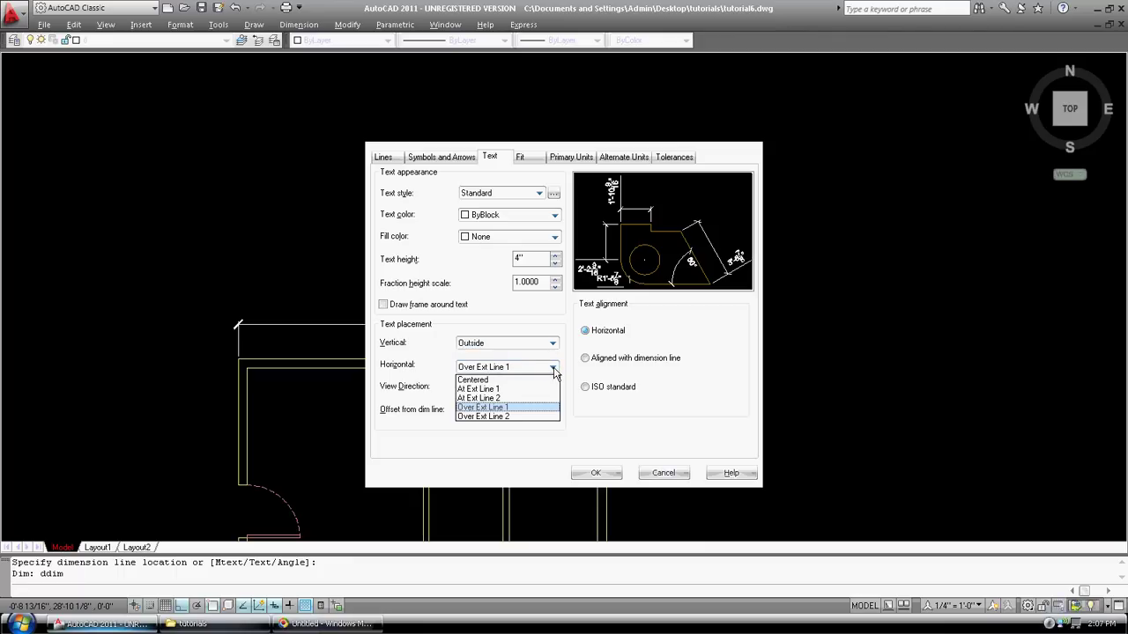
pyautogui.click(482, 398)
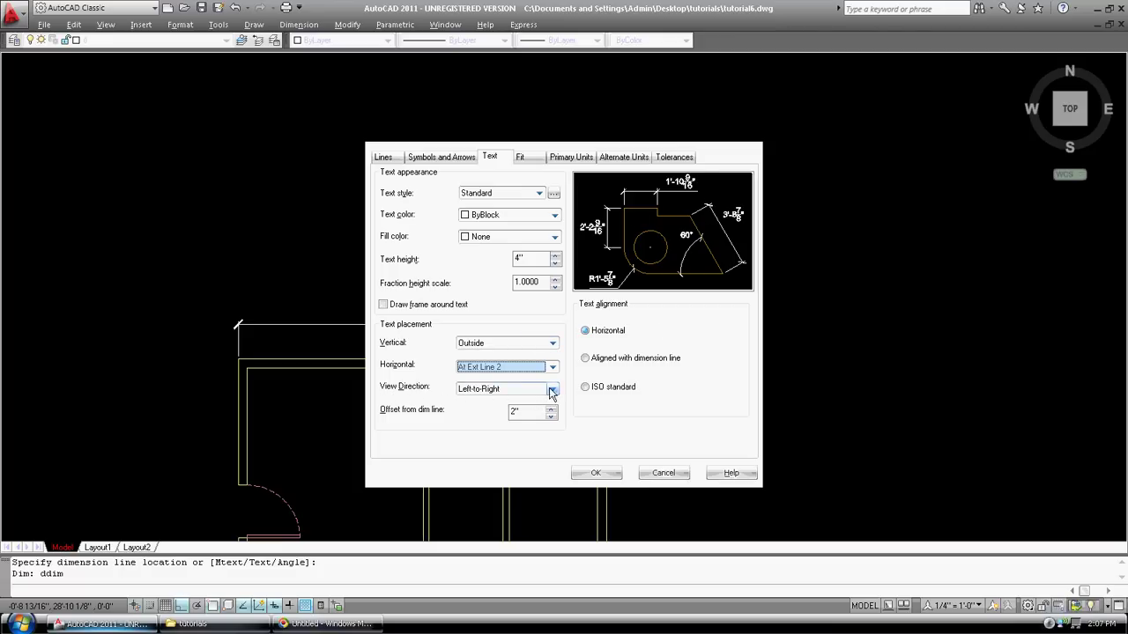
pyautogui.click(598, 473)
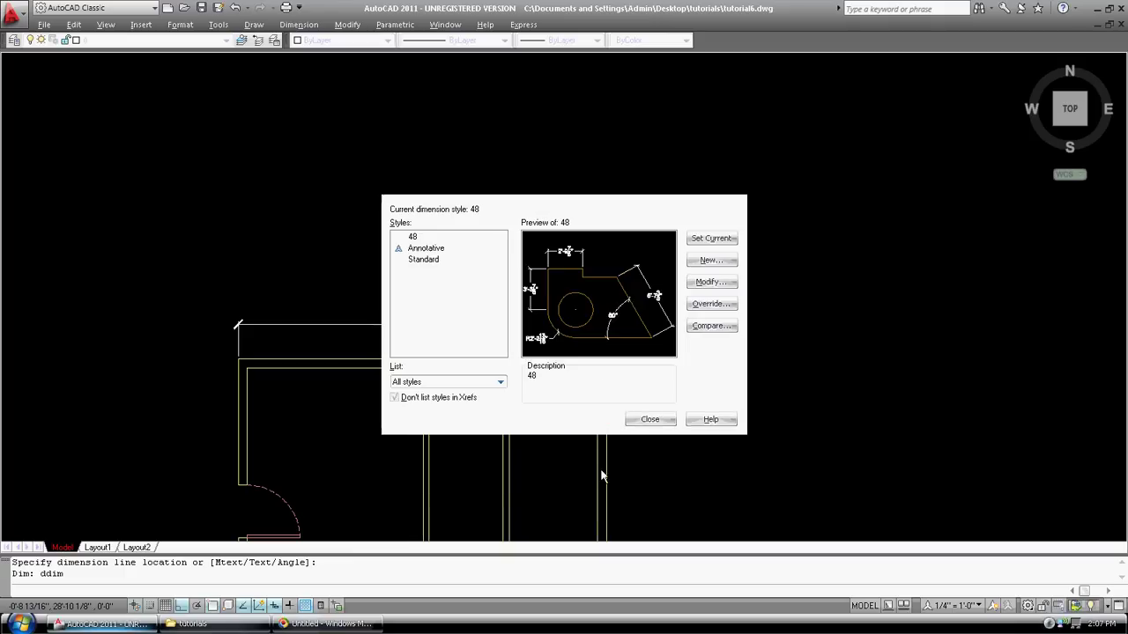
# Step: Apply revised style 48 to the 20'-11" top dimension with UPDATE, then reopen the style manager with ddim
pyautogui.click(652, 421)
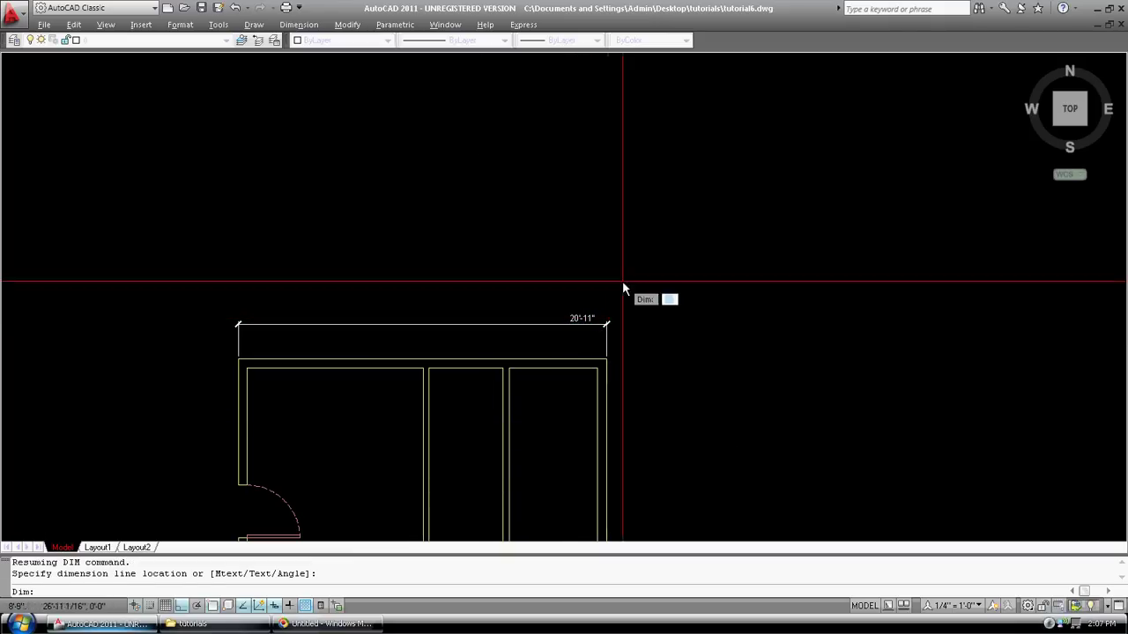
pyautogui.write('update')
pyautogui.press('Return')
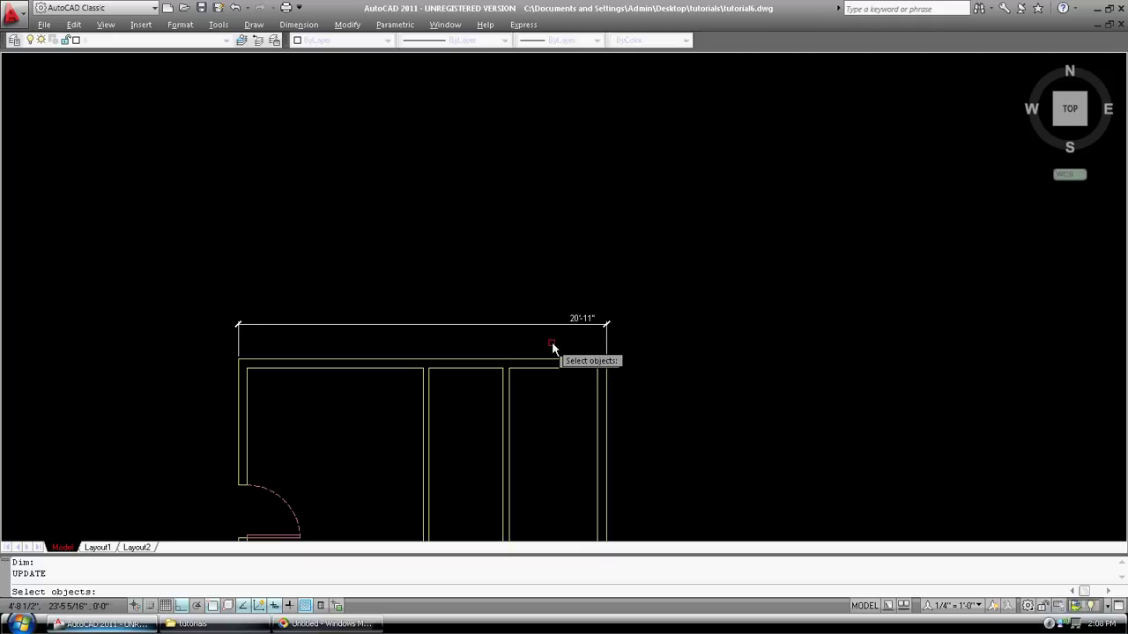
pyautogui.press('Escape')
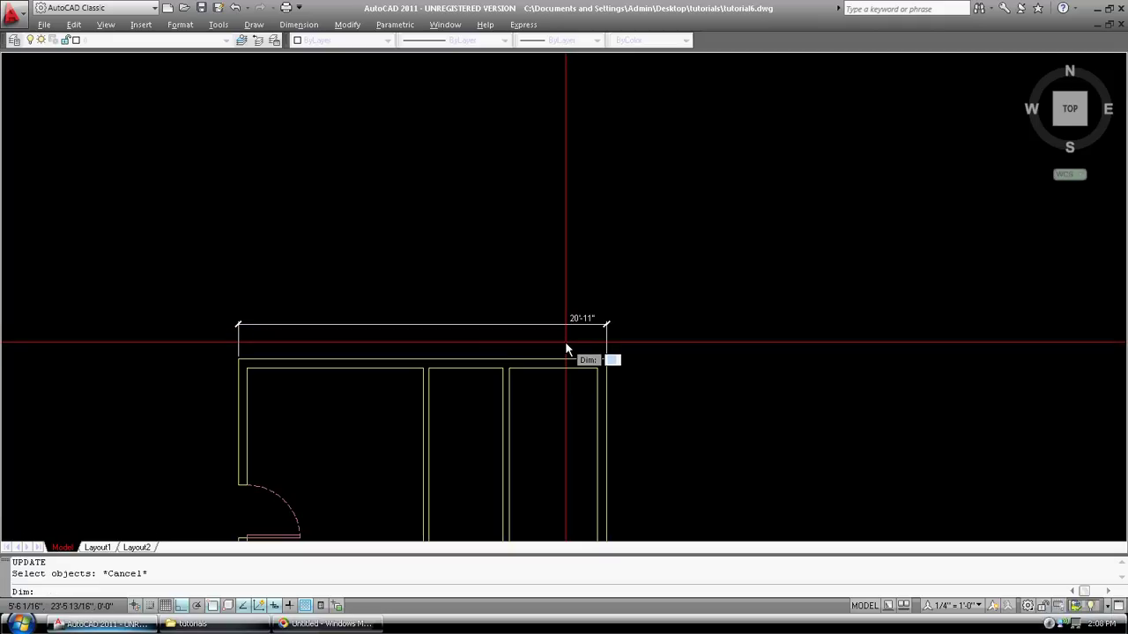
pyautogui.press('Return')
pyautogui.click(581, 335)
pyautogui.click(555, 302)
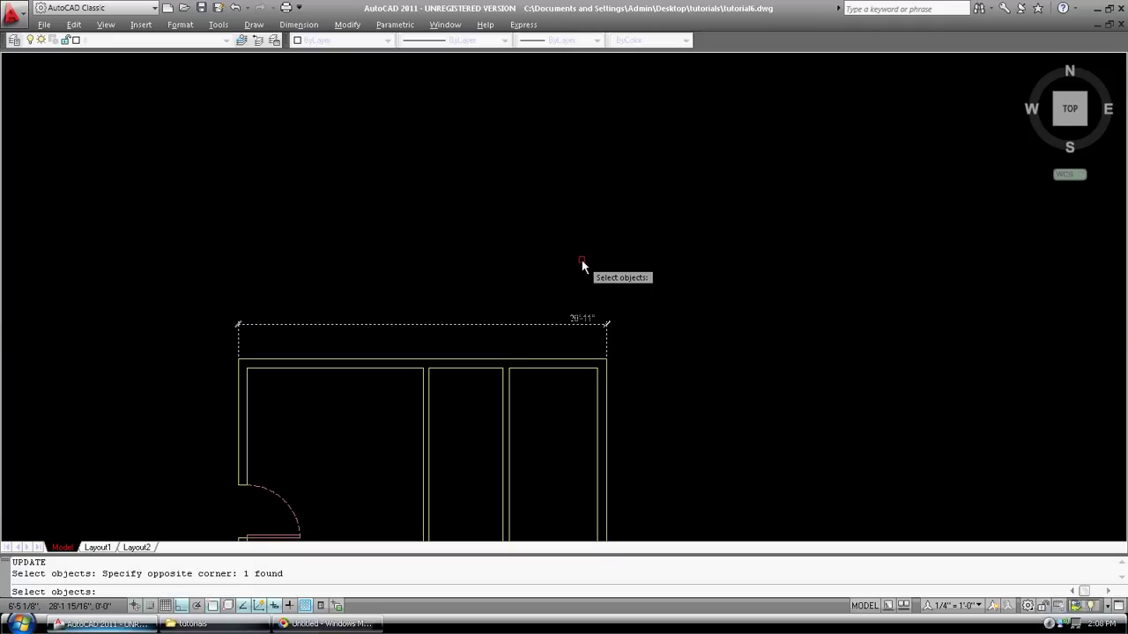
pyautogui.press('Return')
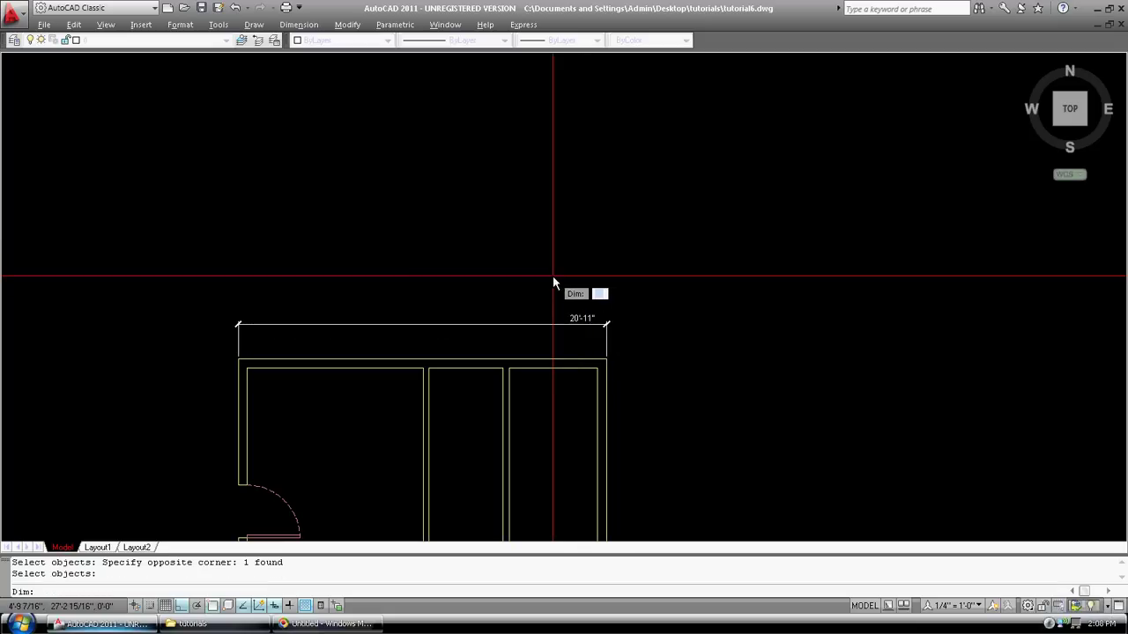
pyautogui.write('ddim')
pyautogui.press('Return')
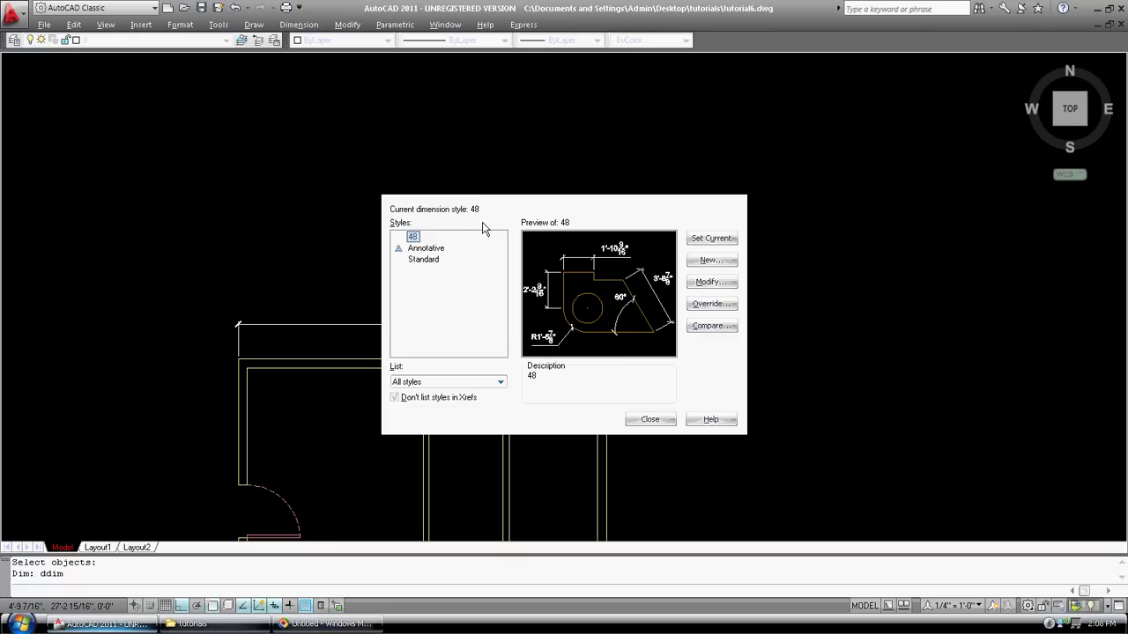
# Step: Change style 48's horizontal text placement to Centered and close the Dimension Style Manager
pyautogui.click(705, 283)
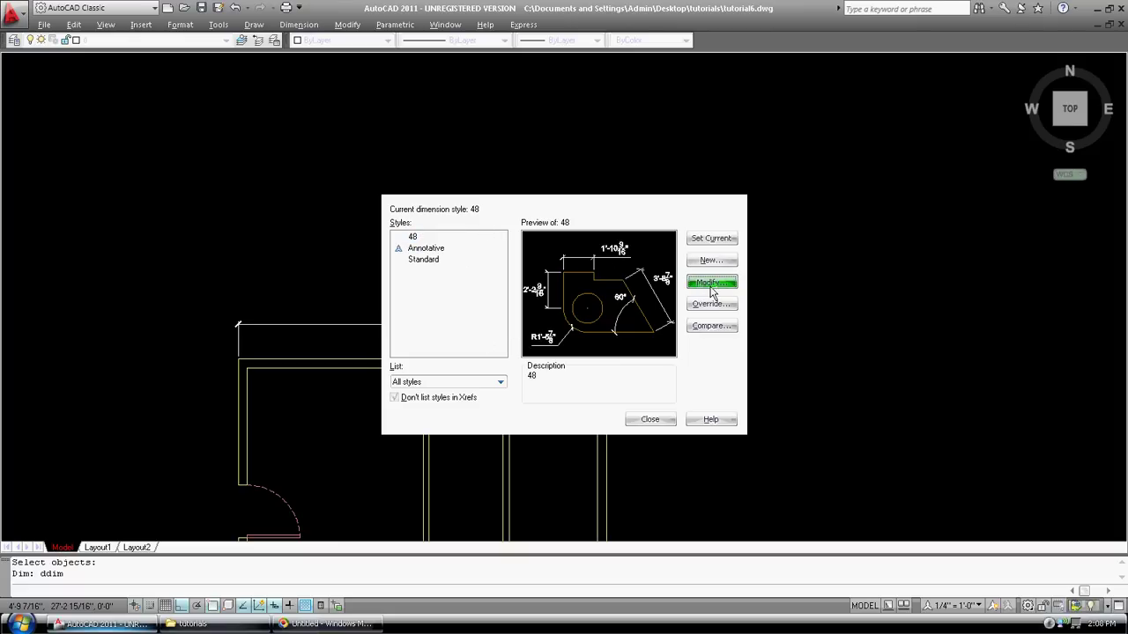
pyautogui.click(711, 284)
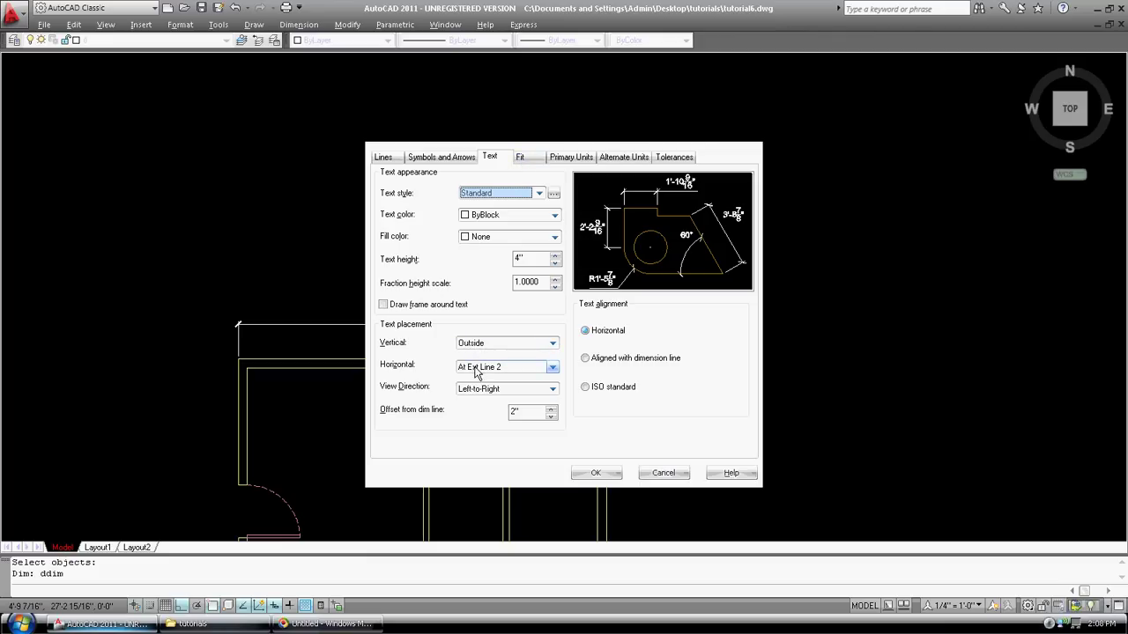
pyautogui.click(553, 368)
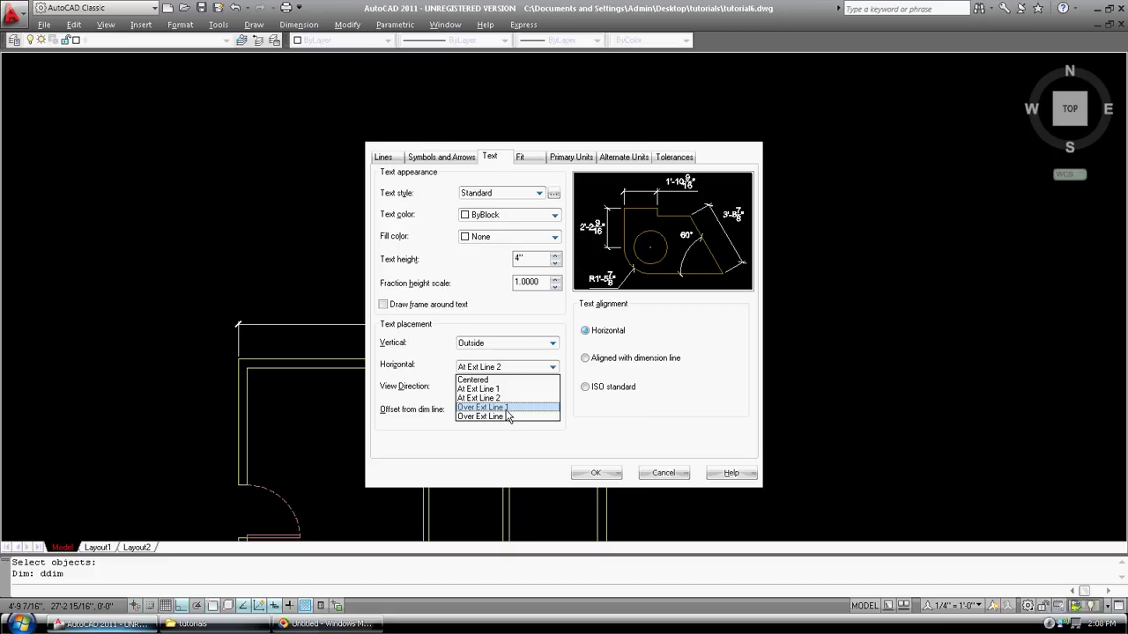
pyautogui.click(483, 380)
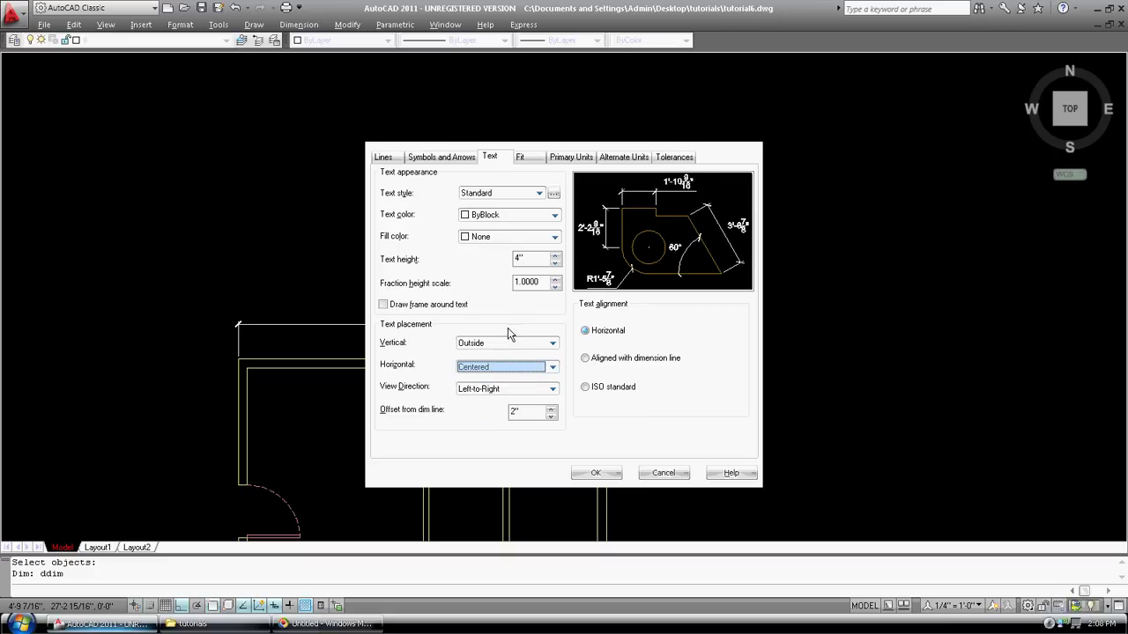
pyautogui.click(595, 473)
pyautogui.click(649, 420)
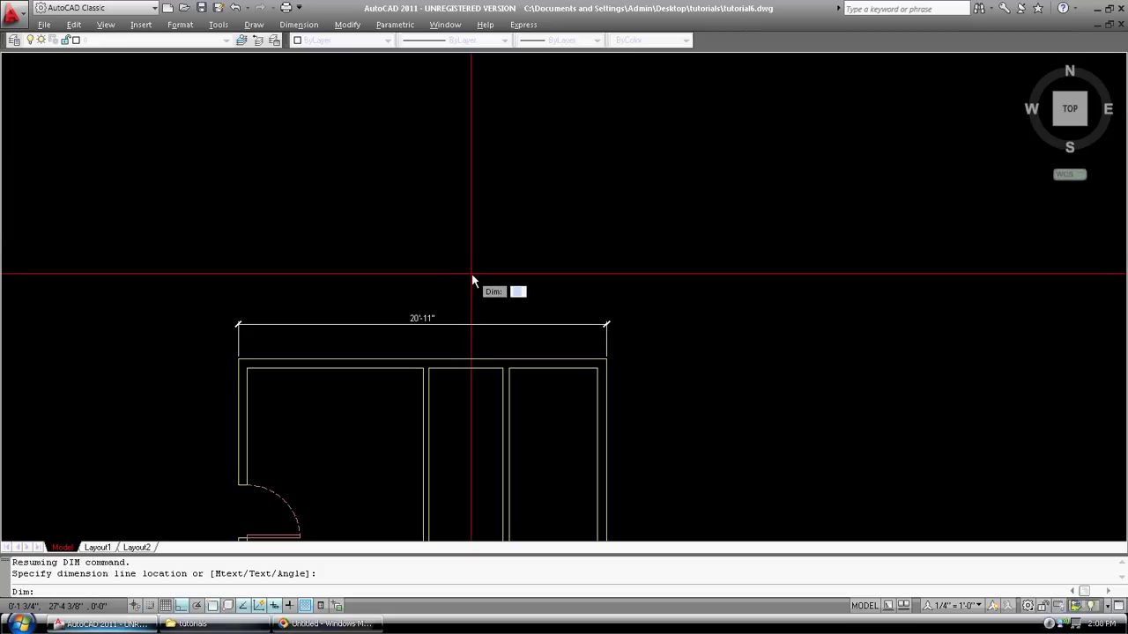
# Step: Stretch the 20'-11" dimension 24 units upward, away from the top wall
pyautogui.press('Escape')
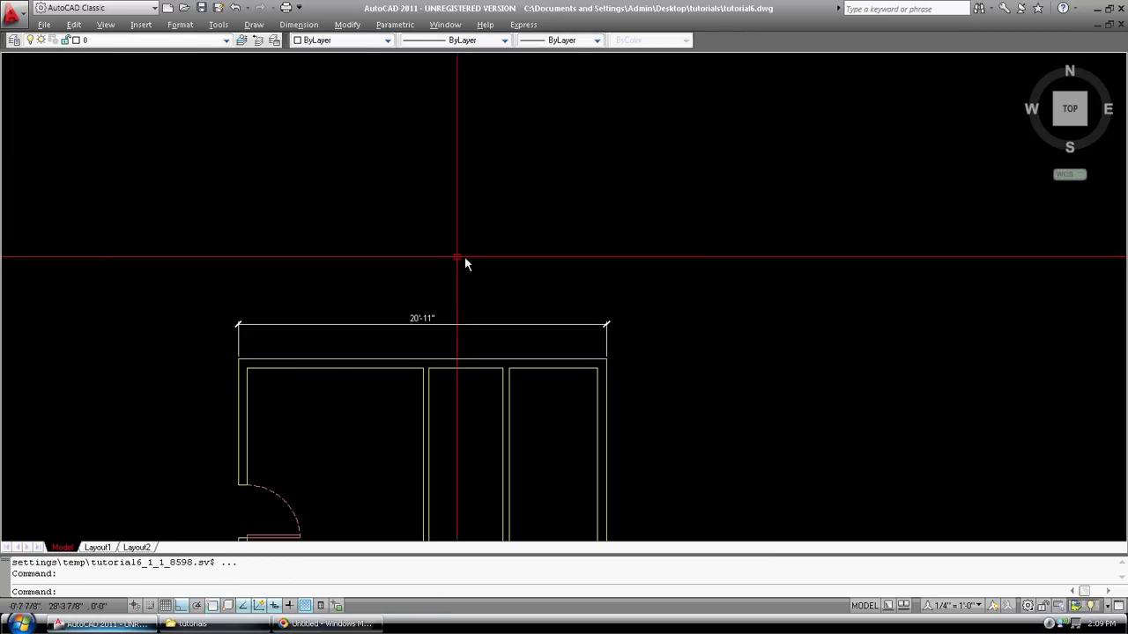
pyautogui.write('s')
pyautogui.press('Return')
pyautogui.click(630, 341)
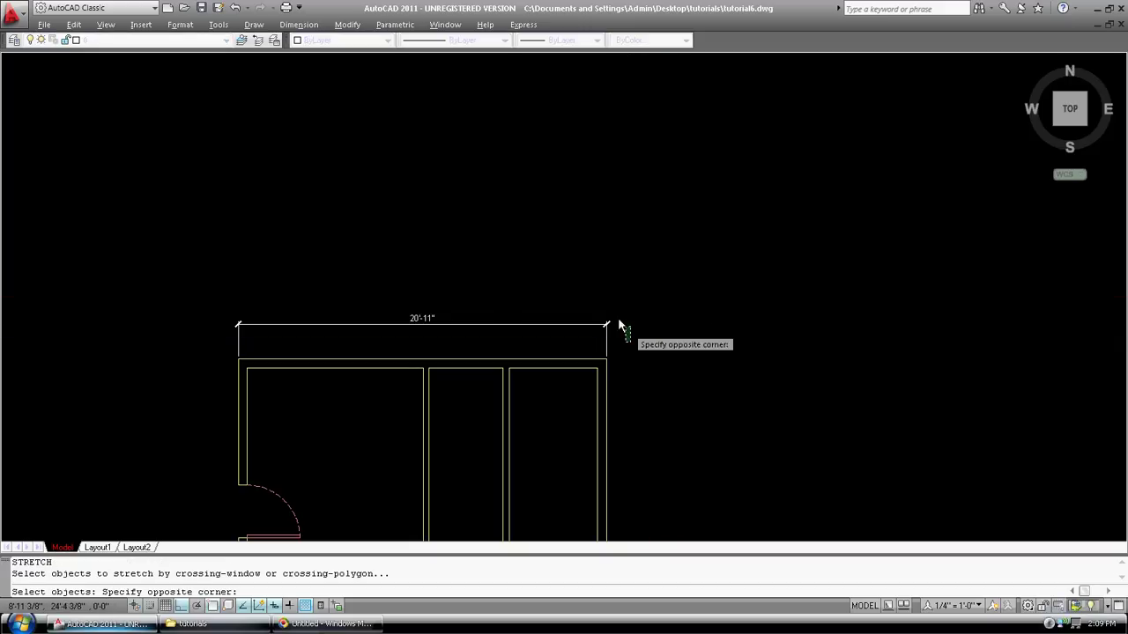
pyautogui.click(216, 274)
pyautogui.press('Return')
pyautogui.click(676, 334)
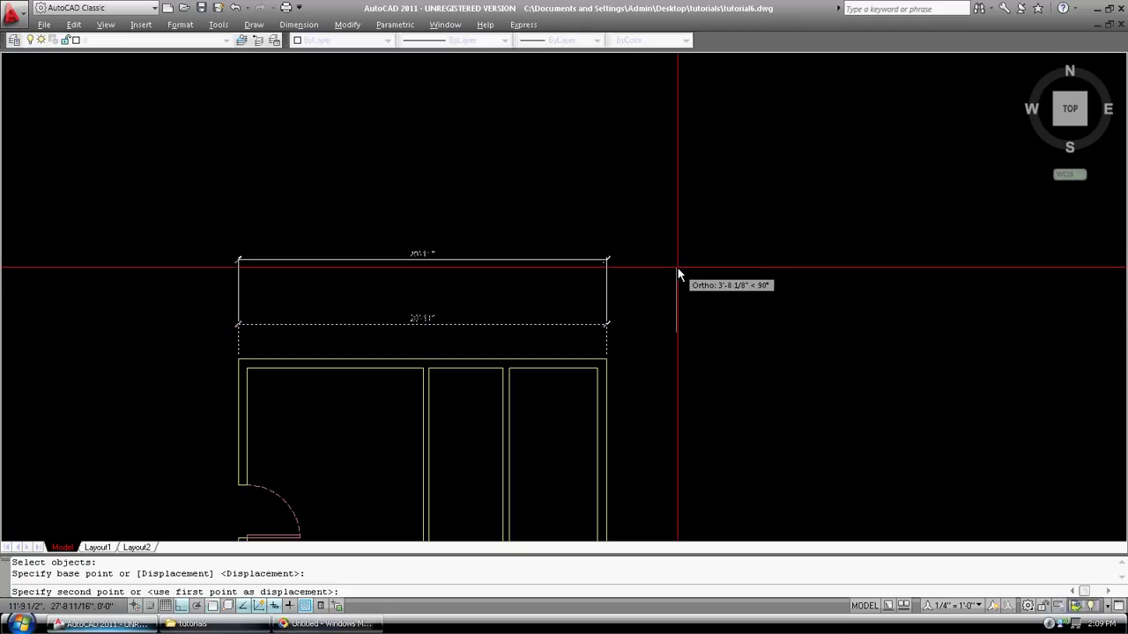
pyautogui.write('24')
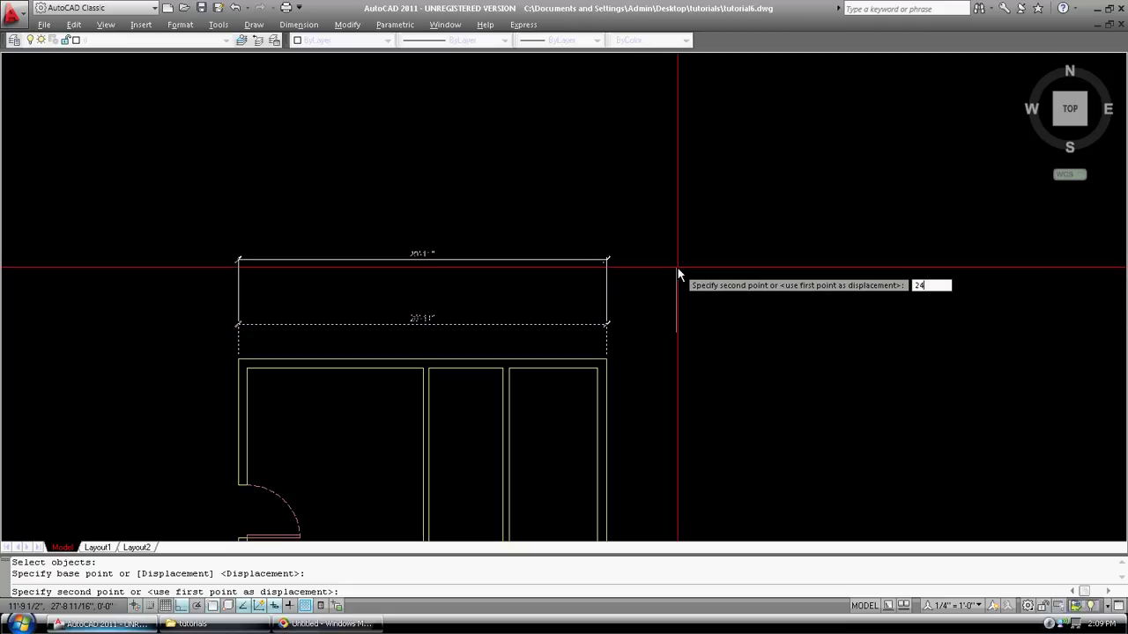
pyautogui.press('Return')
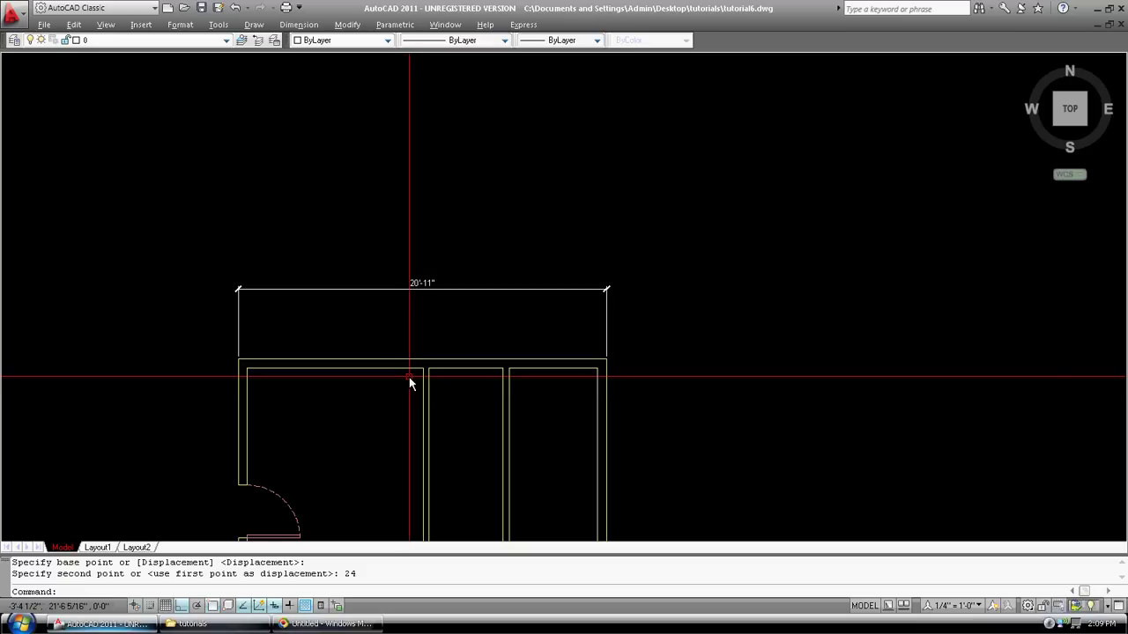
# Step: Draw short lines closing the gap between the top wall lines
pyautogui.write('l')
pyautogui.press('Return')
pyautogui.click(423, 369)
pyautogui.click(427, 376)
pyautogui.press('Return')
pyautogui.press('Return')
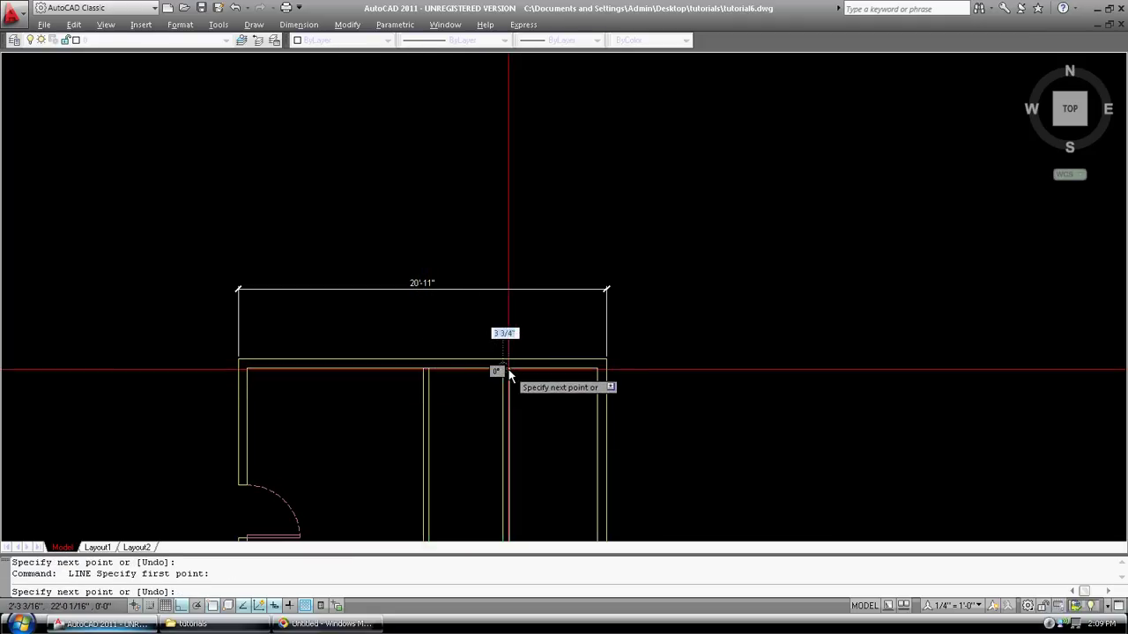
pyautogui.click(504, 369)
pyautogui.click(510, 370)
pyautogui.press('Return')
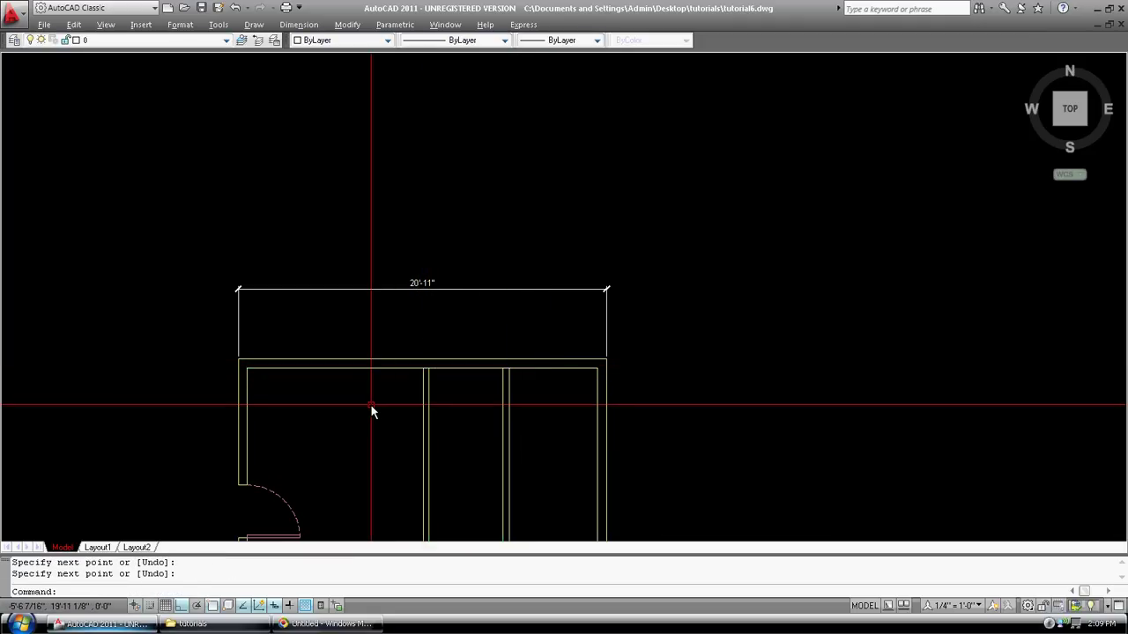
# Step: Window-zoom in on the 20'-11" overall dimension
pyautogui.write('z')
pyautogui.press('Return')
pyautogui.click(173, 391)
pyautogui.click(613, 245)
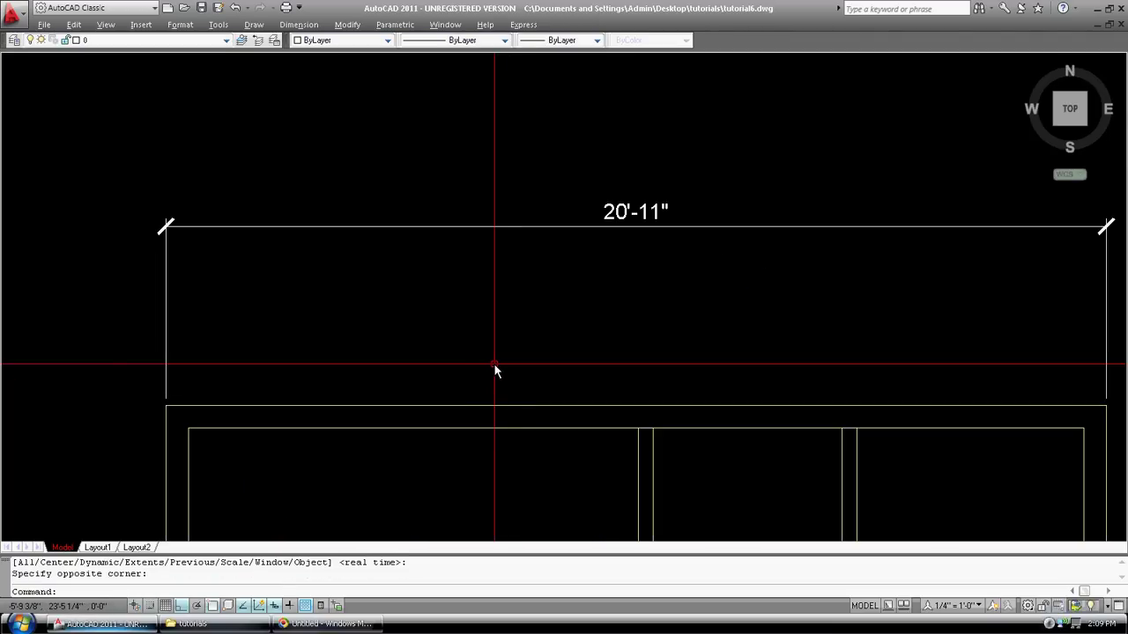
# Step: Enter DIM mode and attempt a horizontal dimension from the left corner, then cancel it
pyautogui.write('dim')
pyautogui.press('Return')
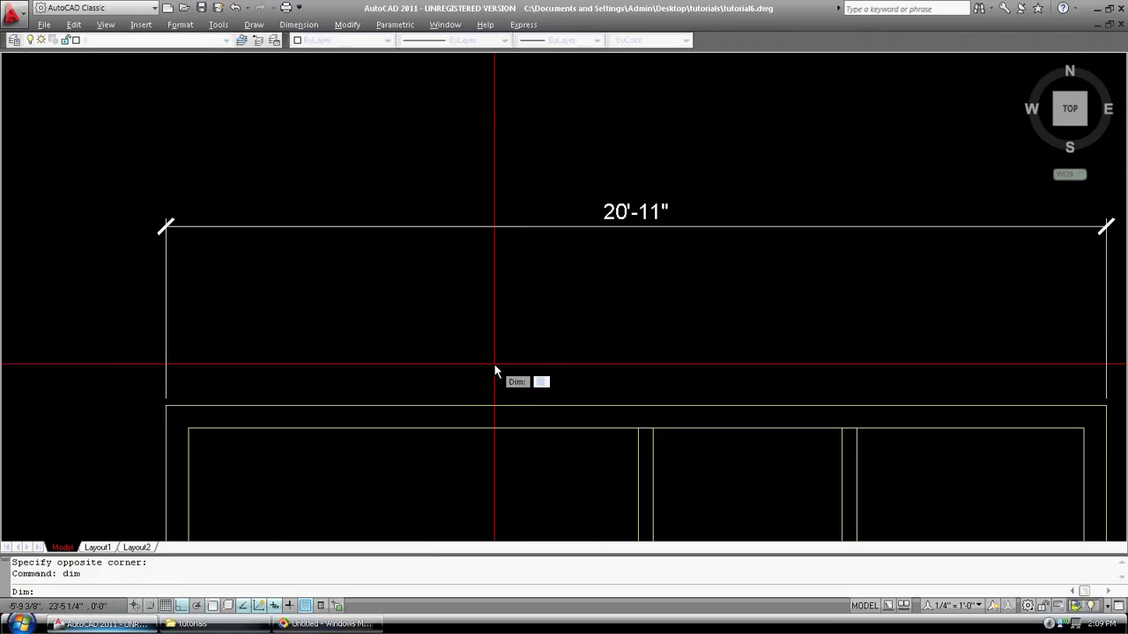
pyautogui.write('hor')
pyautogui.press('Return')
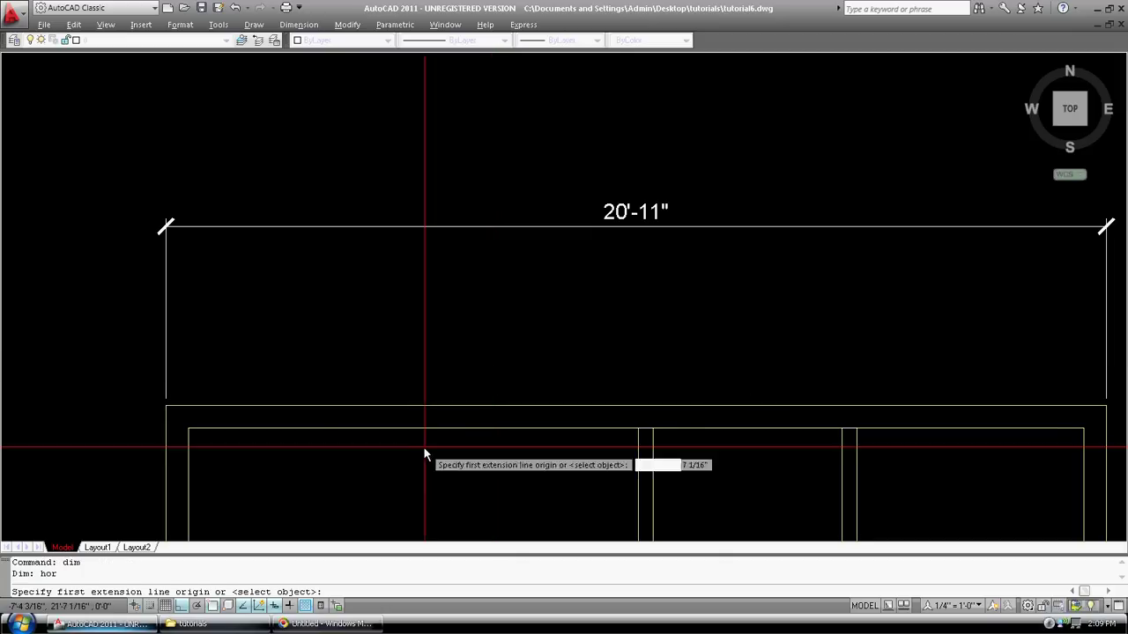
pyautogui.click(171, 399)
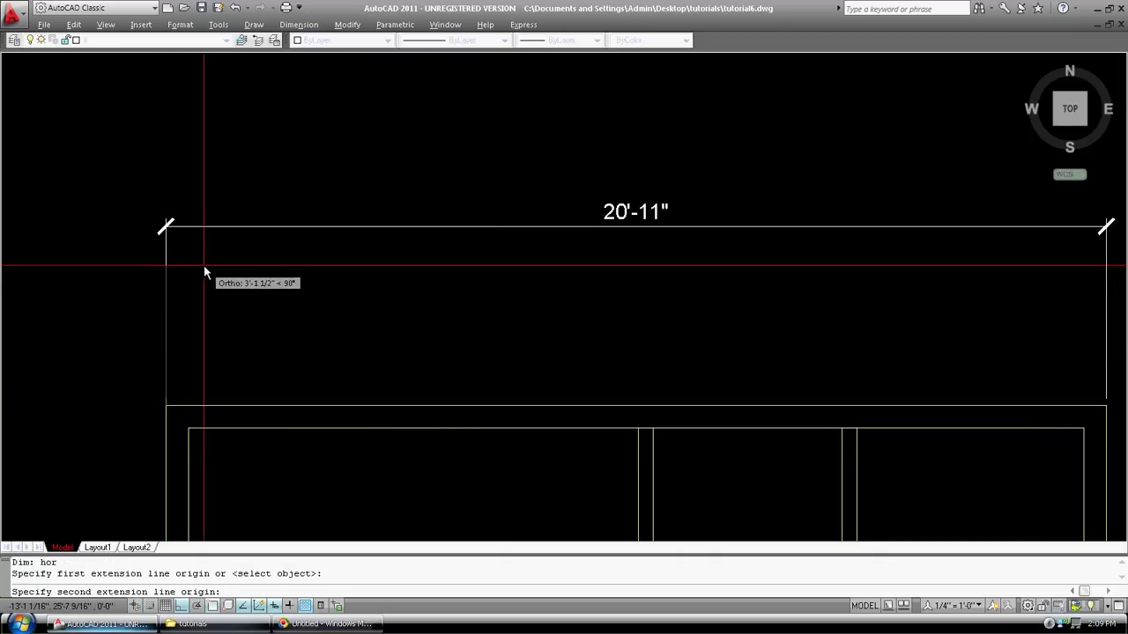
pyautogui.write('24')
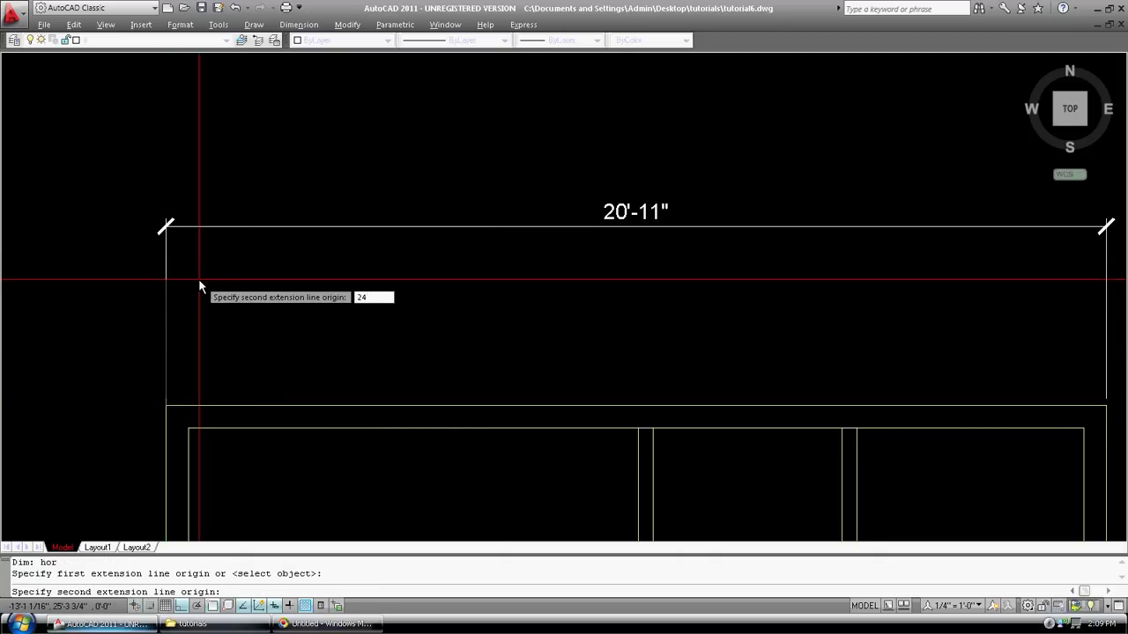
pyautogui.press('Return')
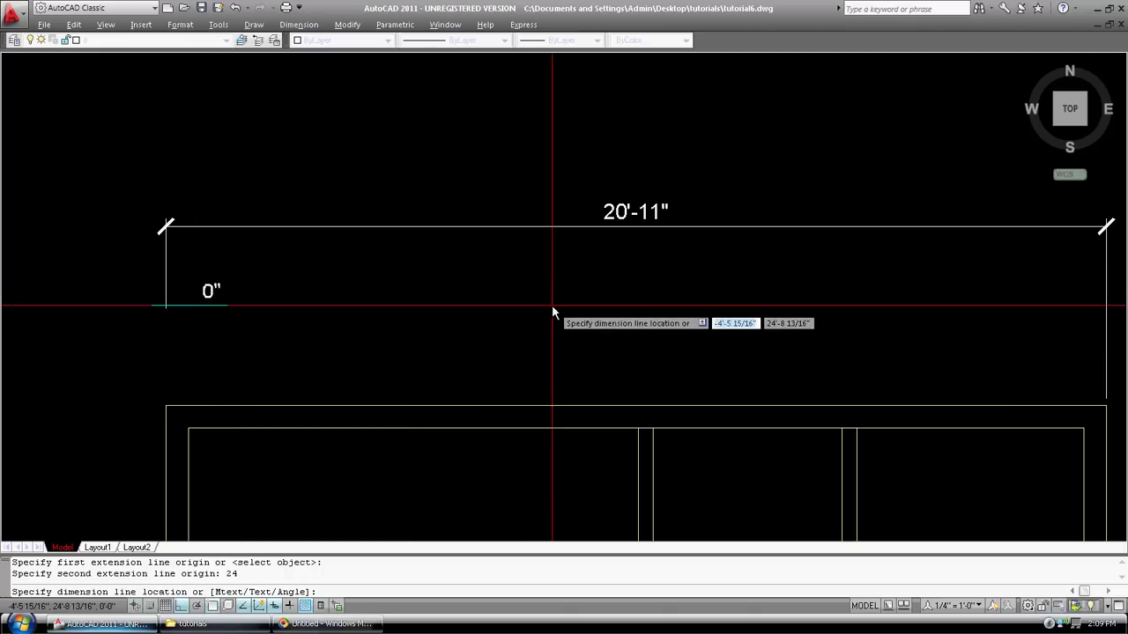
pyautogui.press('Escape')
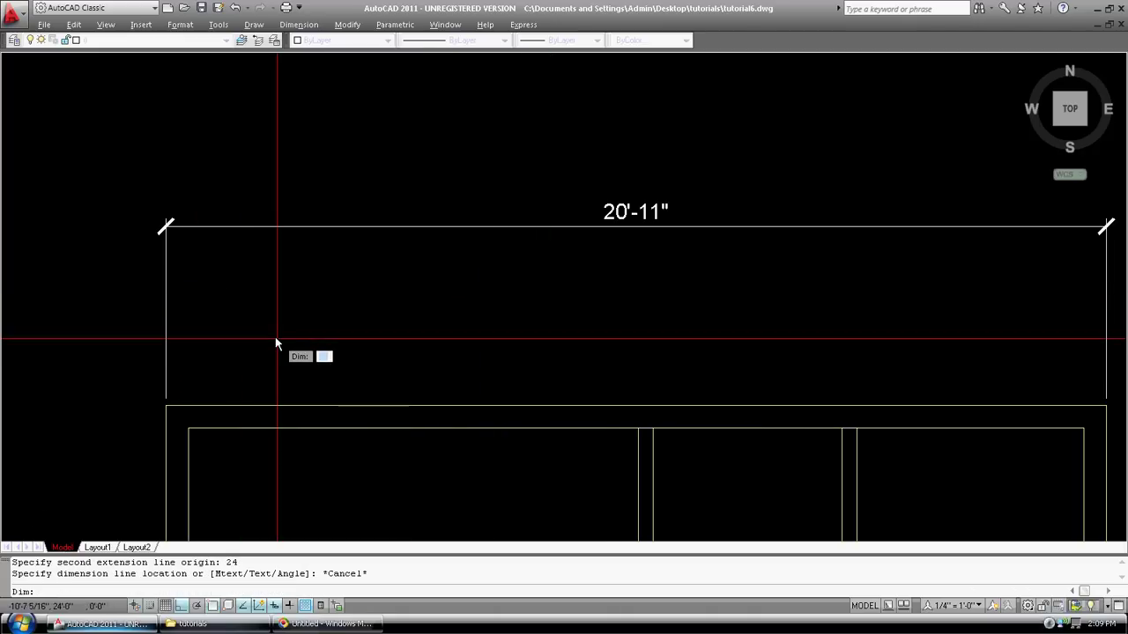
# Step: Dimension the left wall corner to the first interior wall, 24 out, reading 10'-8"
pyautogui.write('hor')
pyautogui.press('Return')
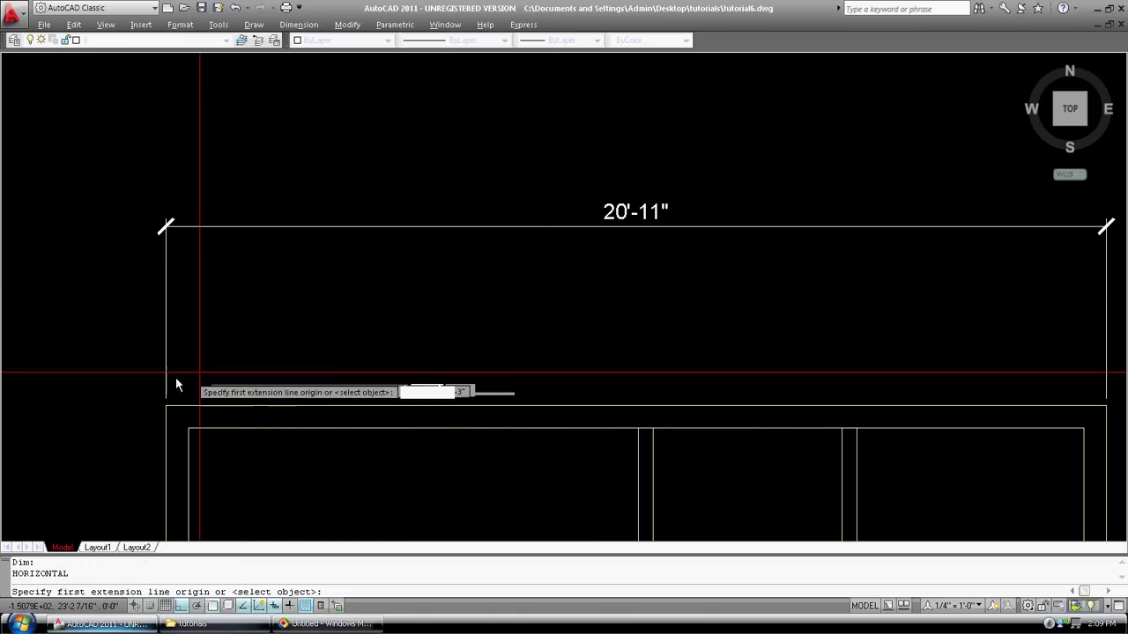
pyautogui.click(169, 407)
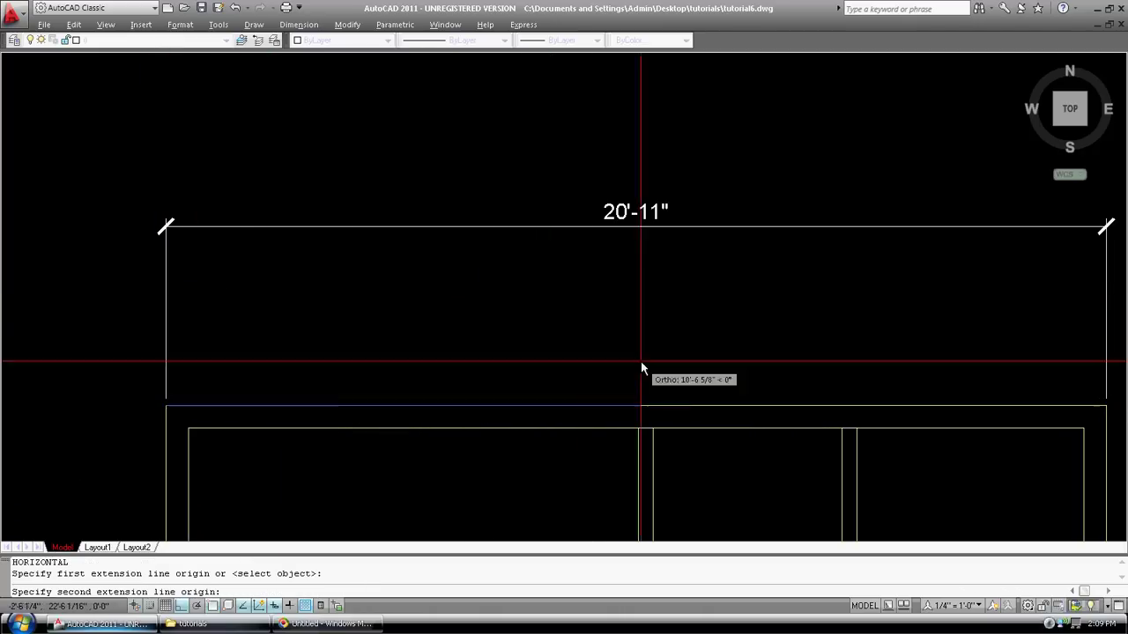
pyautogui.moveTo(582, 360); pyautogui.dragTo(302, 334, button='middle')
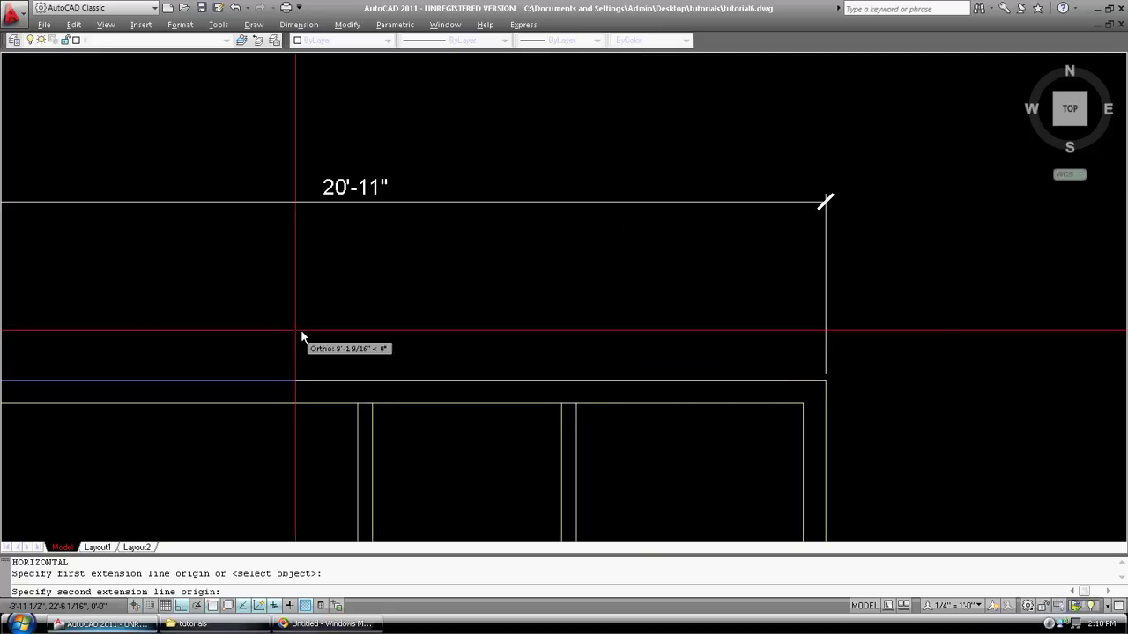
pyautogui.click(365, 403)
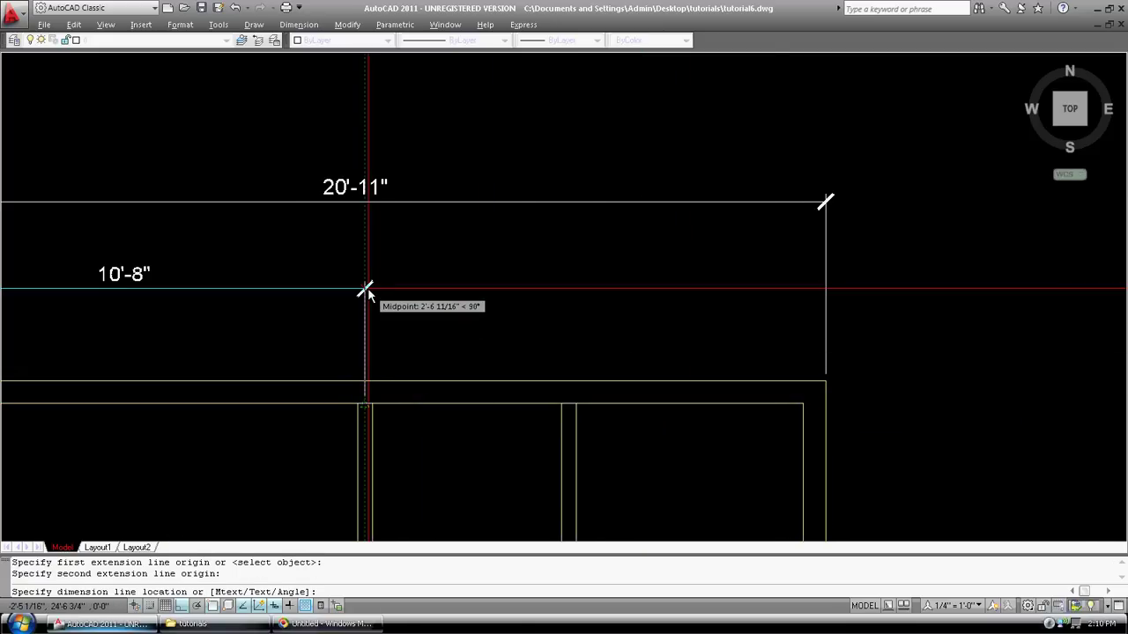
pyautogui.write('24')
pyautogui.press('Return')
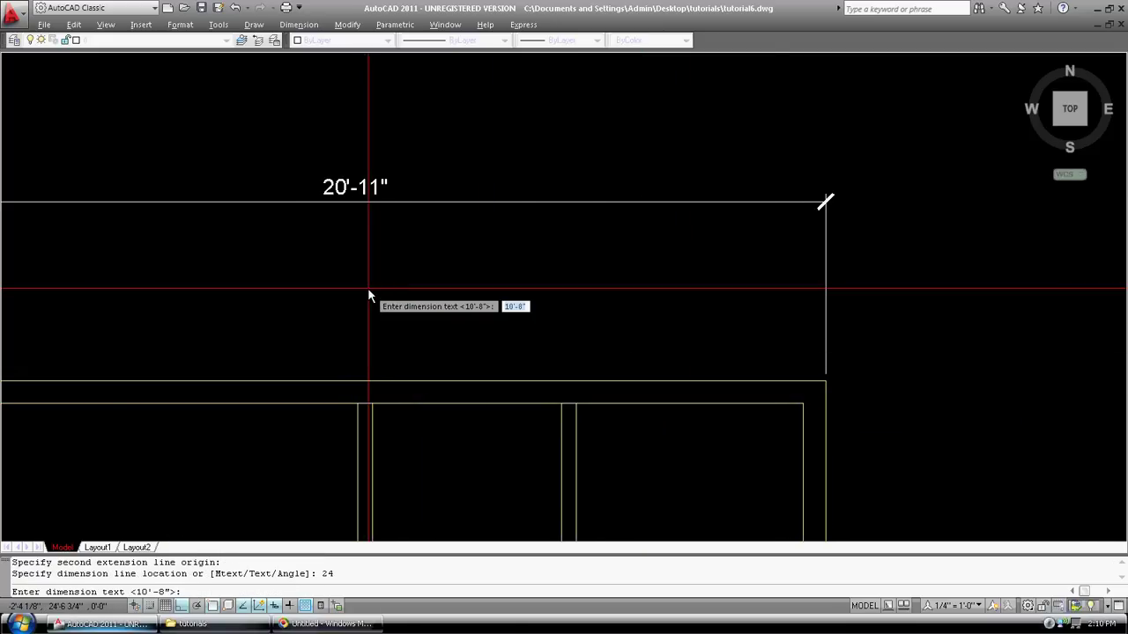
pyautogui.press('Return')
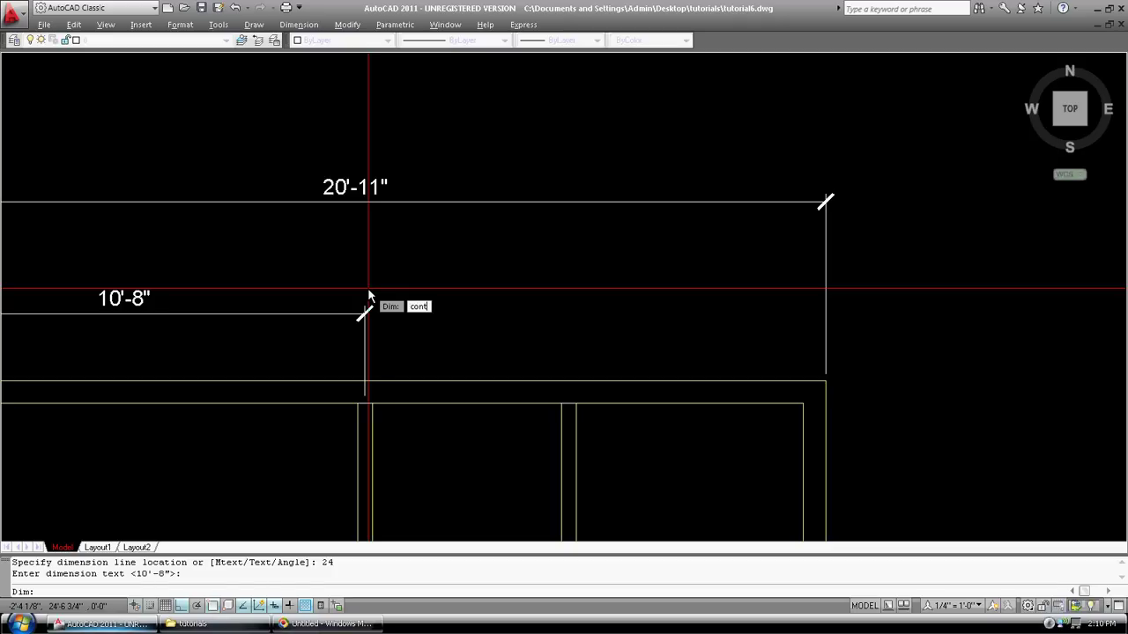
# Step: Continue the chain to the next interior wall (4'-6 1/2") and right wall corner (5'-8 1/2")
pyautogui.press('Return')
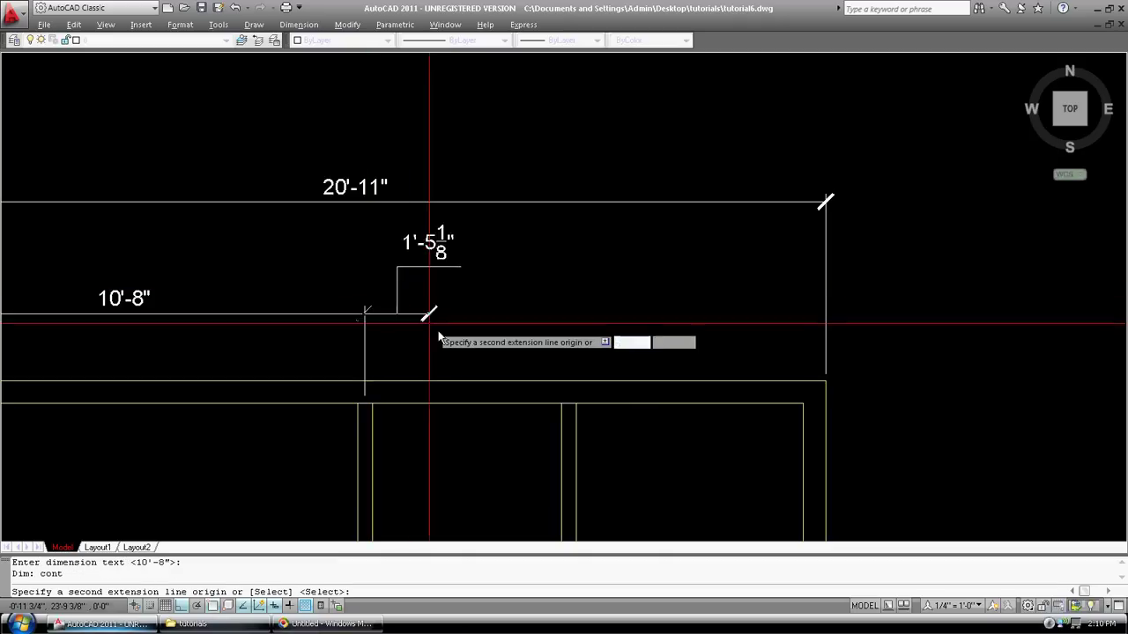
pyautogui.click(574, 404)
pyautogui.press('Return')
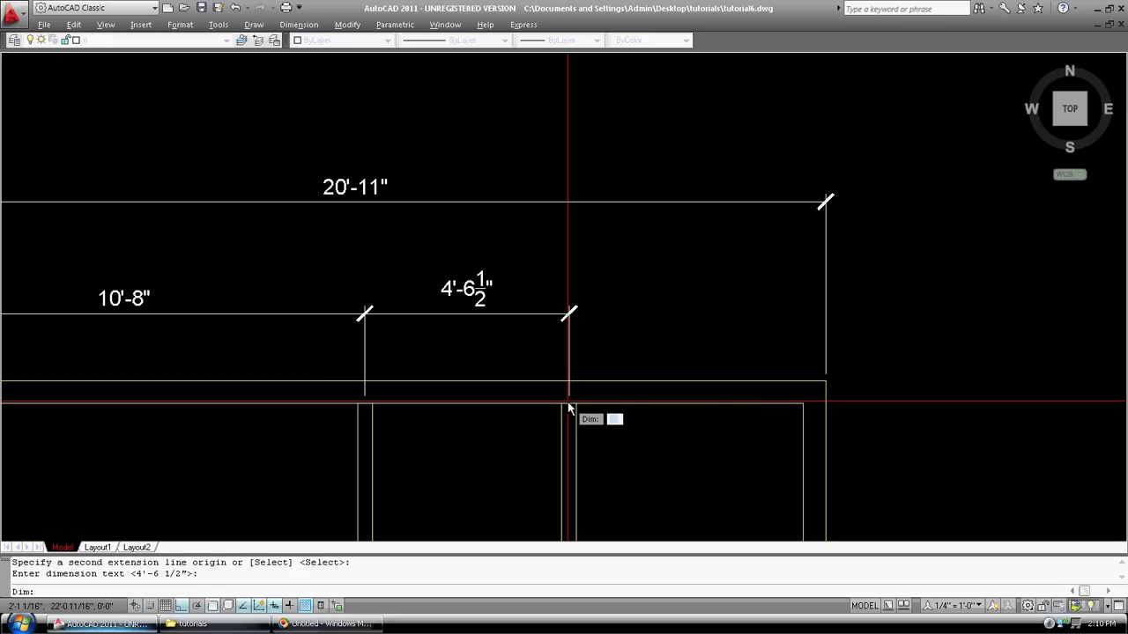
pyautogui.press('Return')
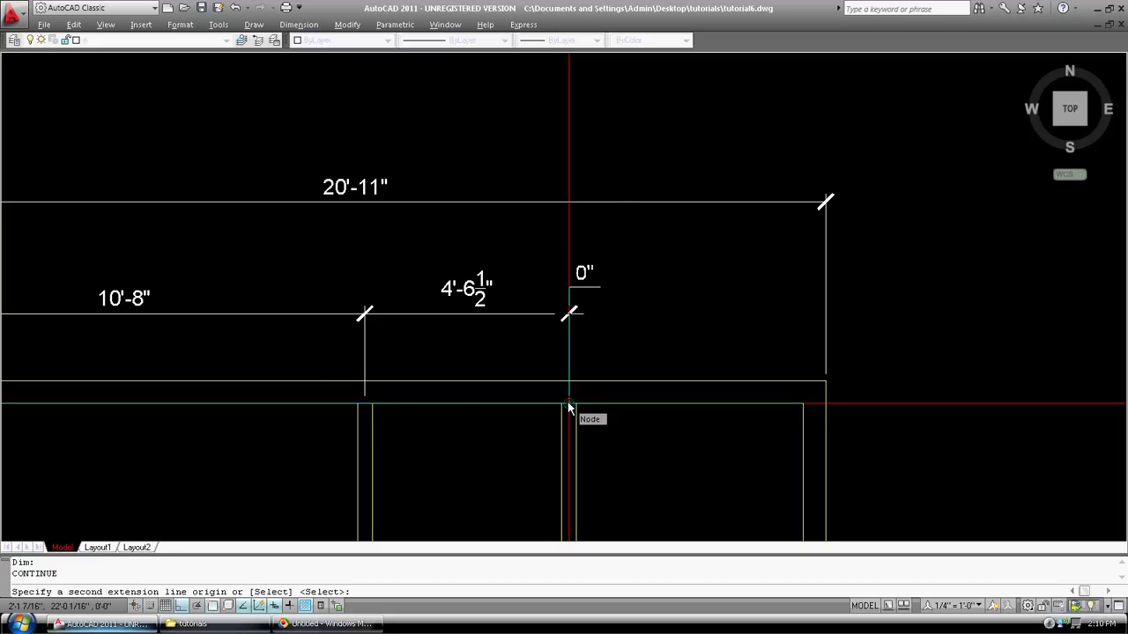
pyautogui.click(819, 383)
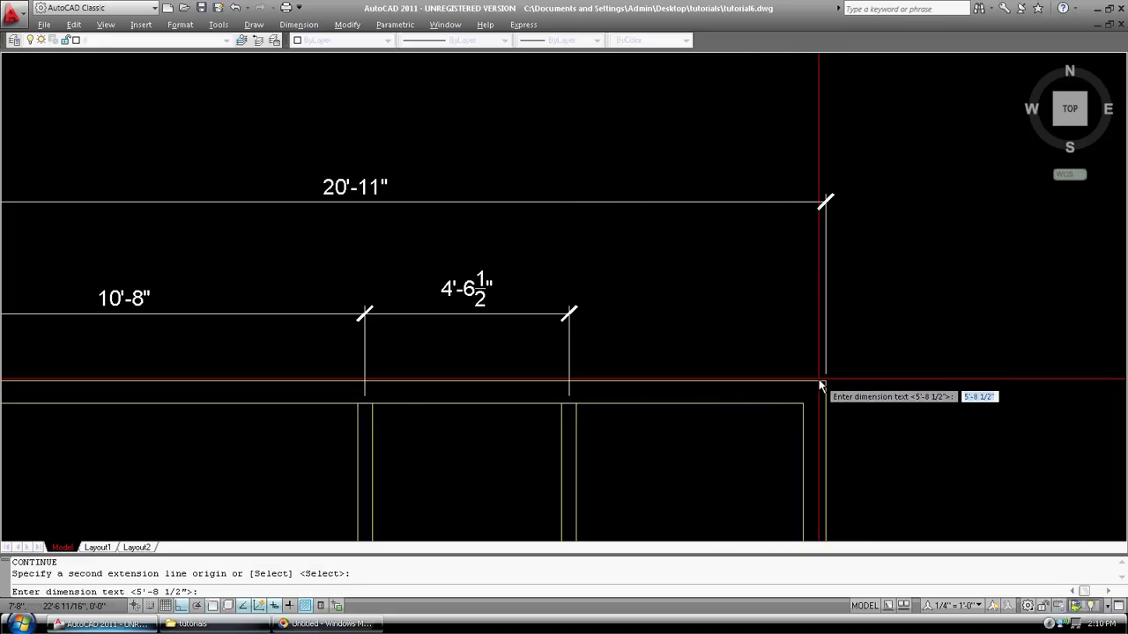
pyautogui.press('Return')
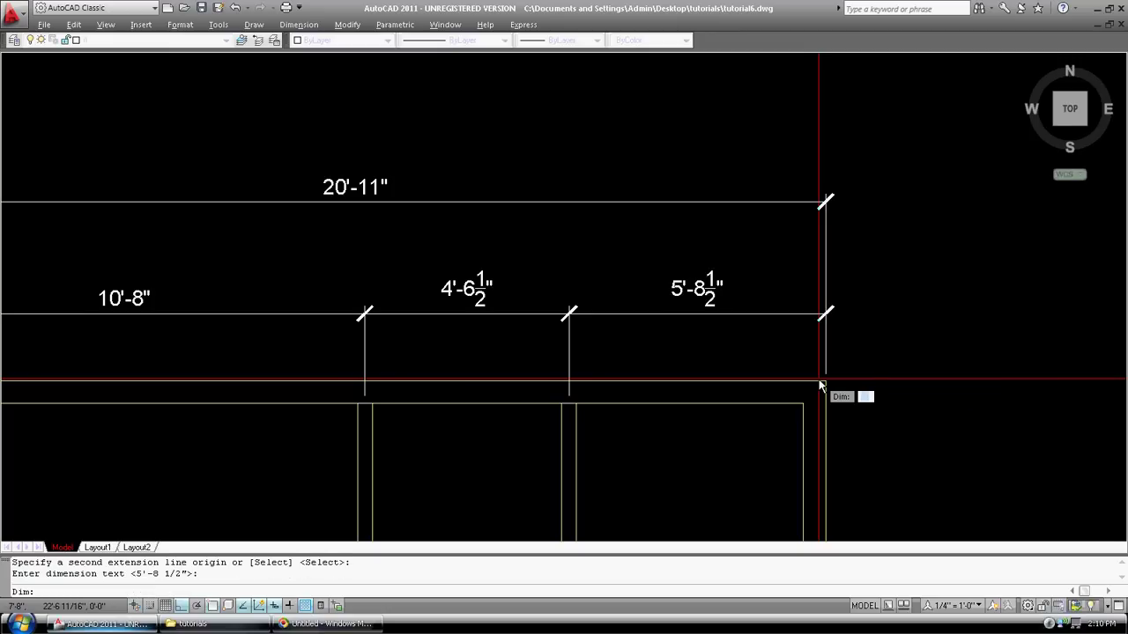
pyautogui.press('Escape')
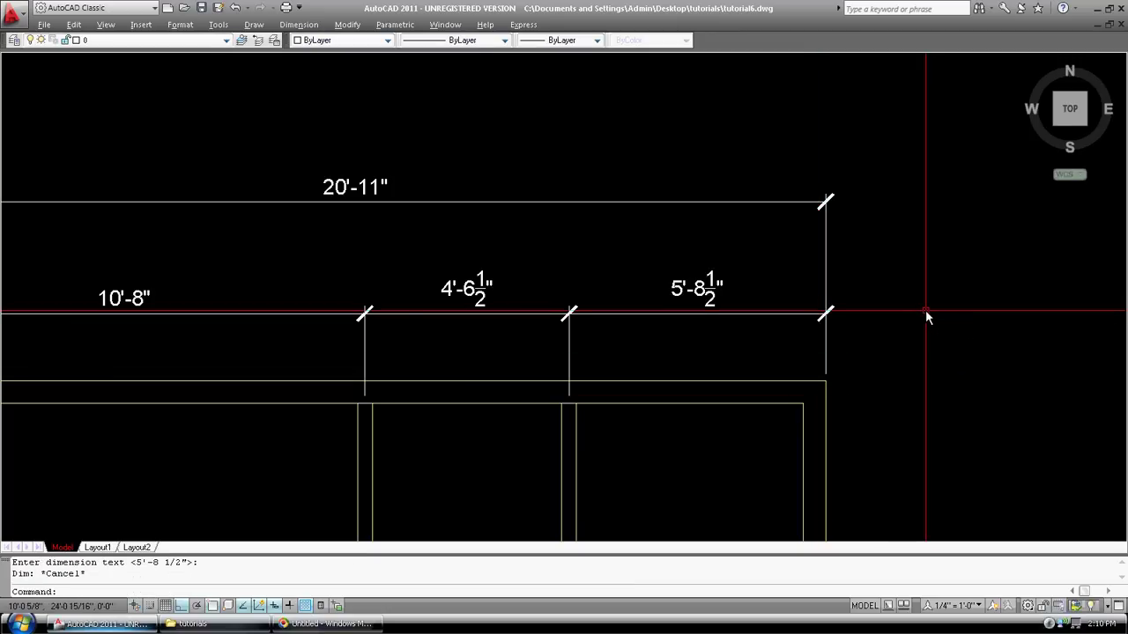
# Step: Stretch the second interior wall and its dimension ends 0.5 to the right
pyautogui.scroll(-5, 925, 309)
pyautogui.scroll(2, 924, 325)
pyautogui.moveTo(924, 325); pyautogui.dragTo(805, 265, button='middle')
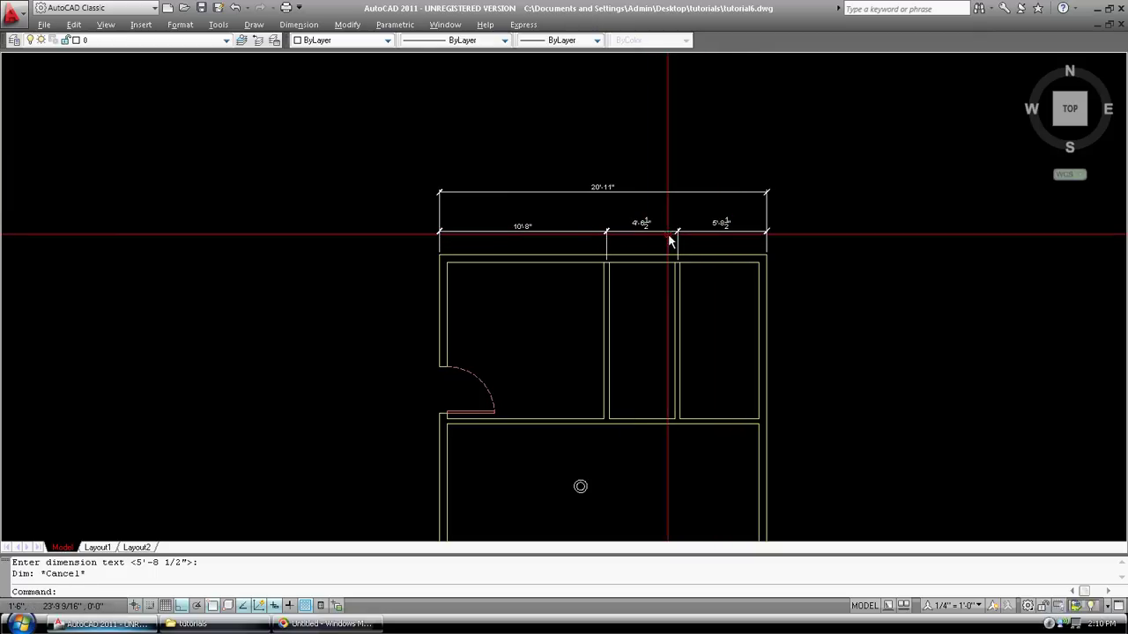
pyautogui.write('d')
pyautogui.press('Return')
pyautogui.click(710, 456)
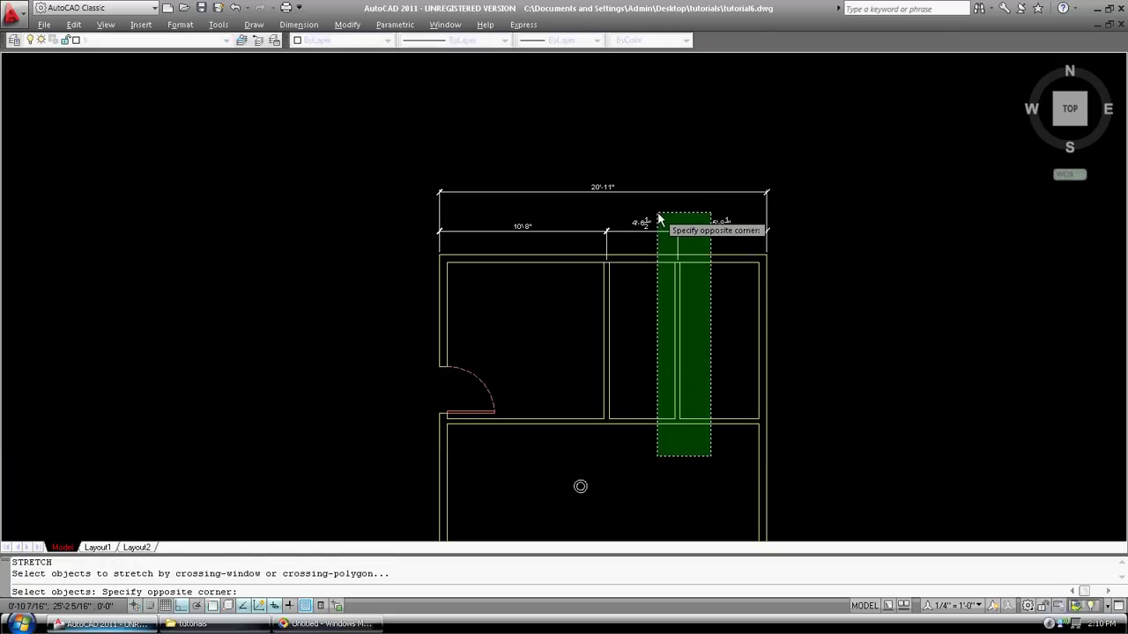
pyautogui.click(658, 214)
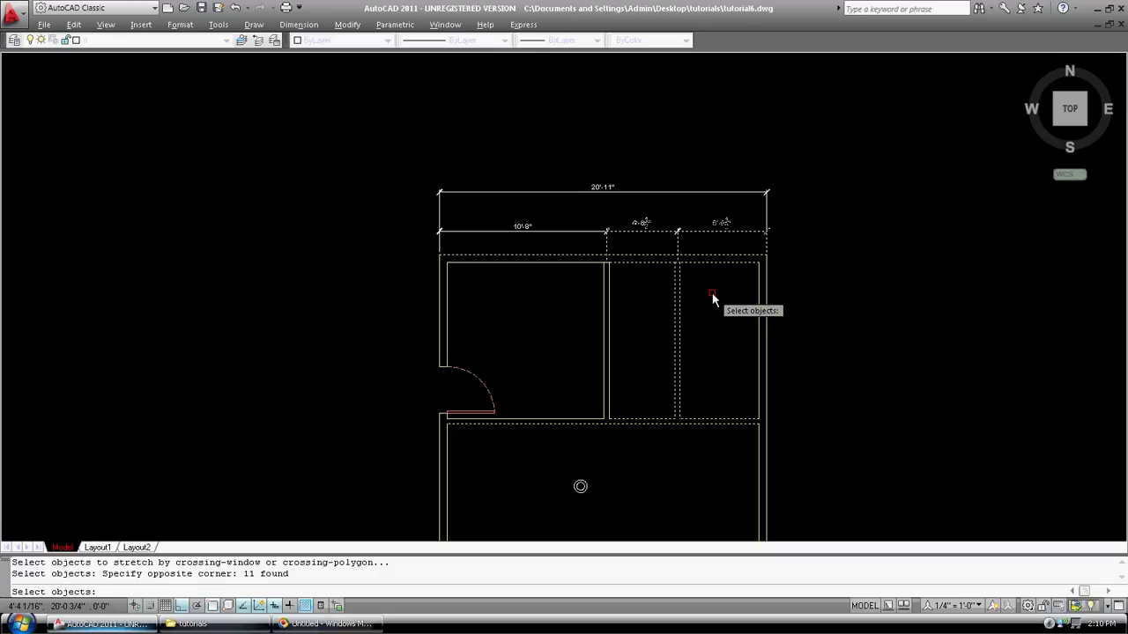
pyautogui.press('Return')
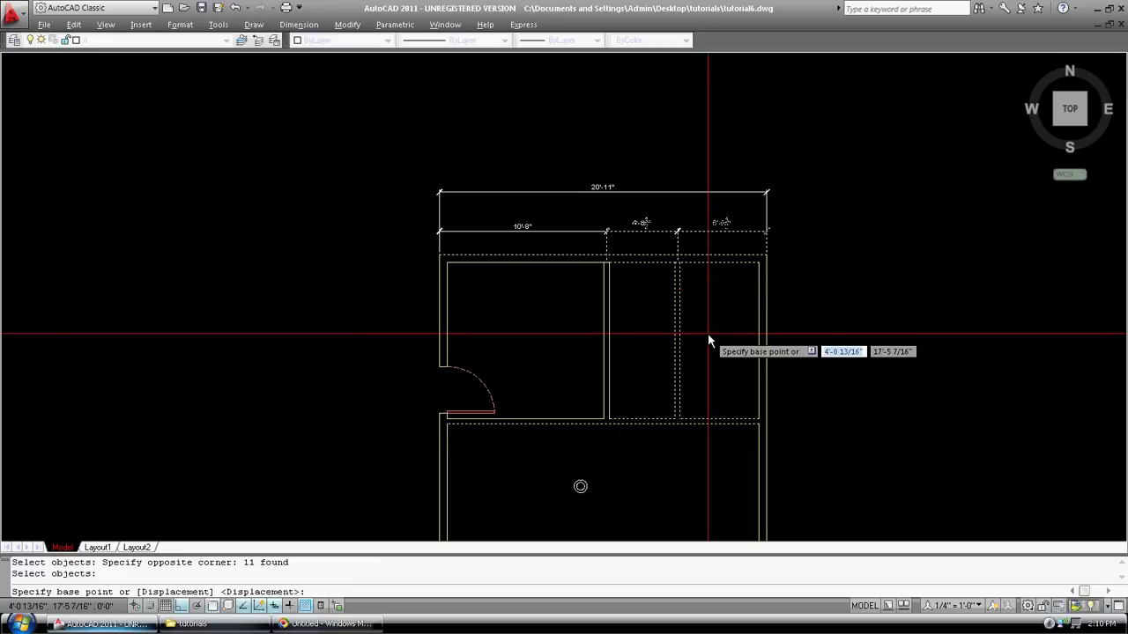
pyautogui.click(708, 334)
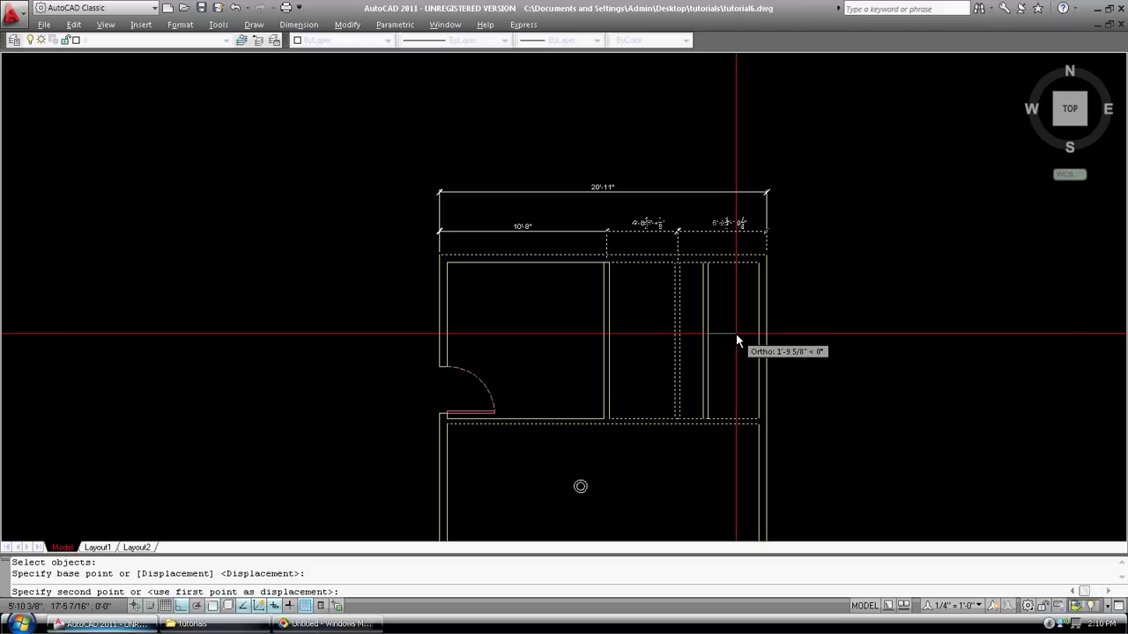
pyautogui.write('.5')
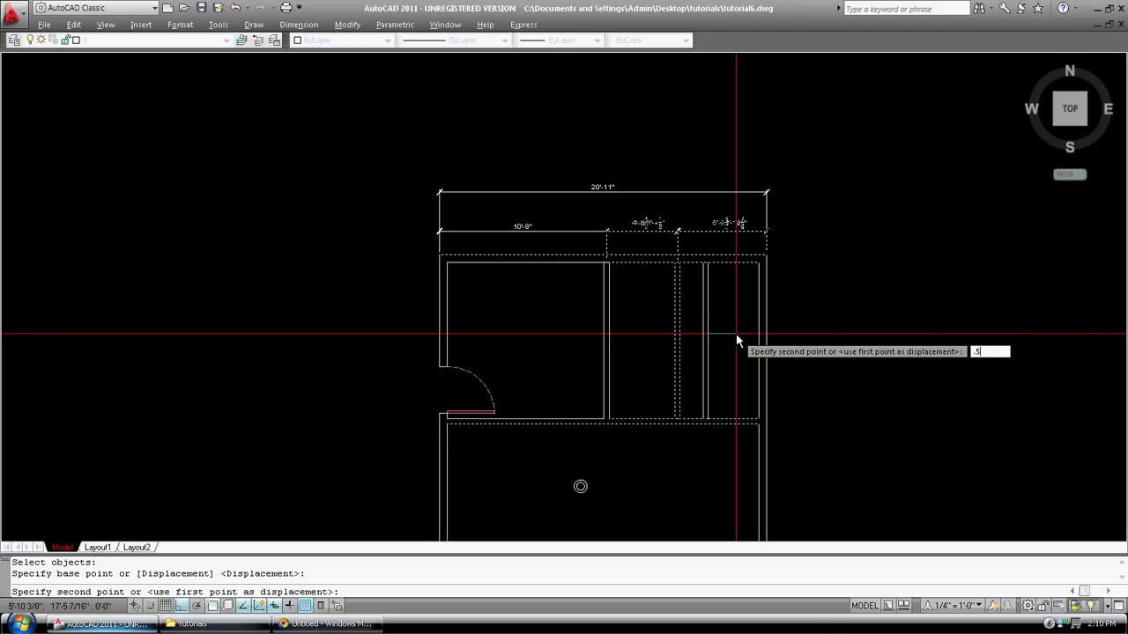
pyautogui.press('Return')
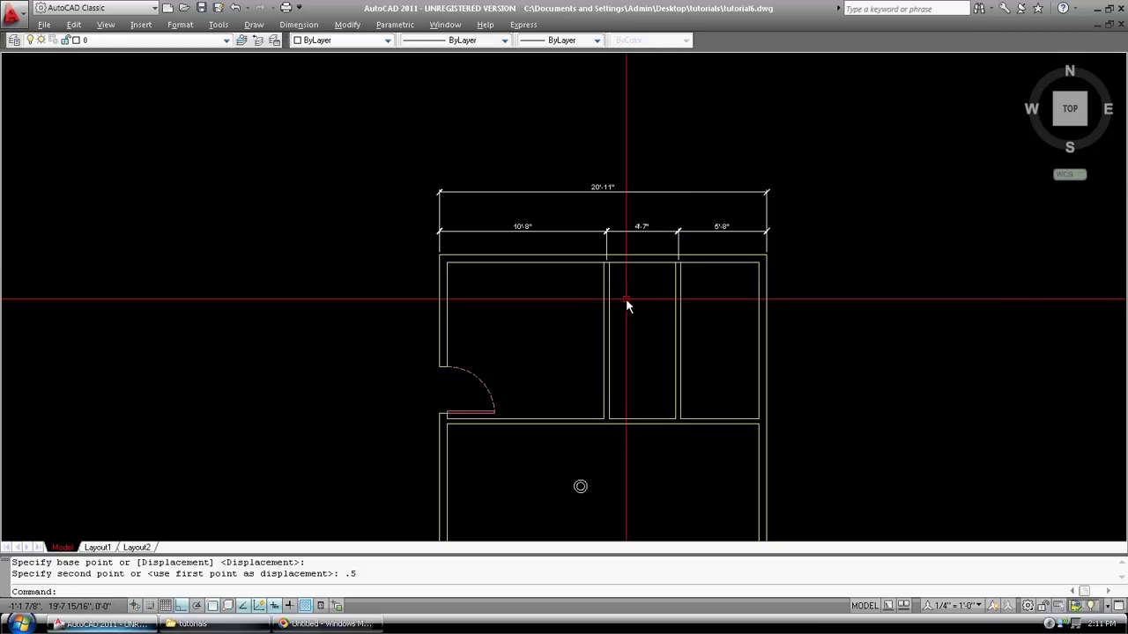
# Step: Erase the two stray lines along the top wall, excluding the middle room's top line
pyautogui.write('e')
pyautogui.press('Return')
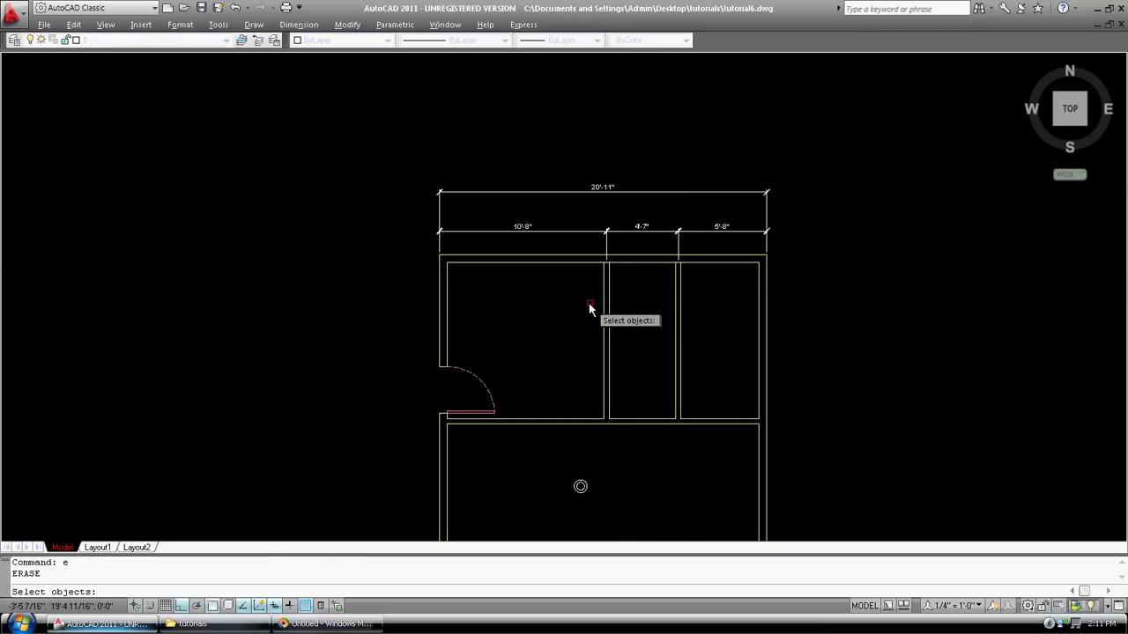
pyautogui.click(569, 291)
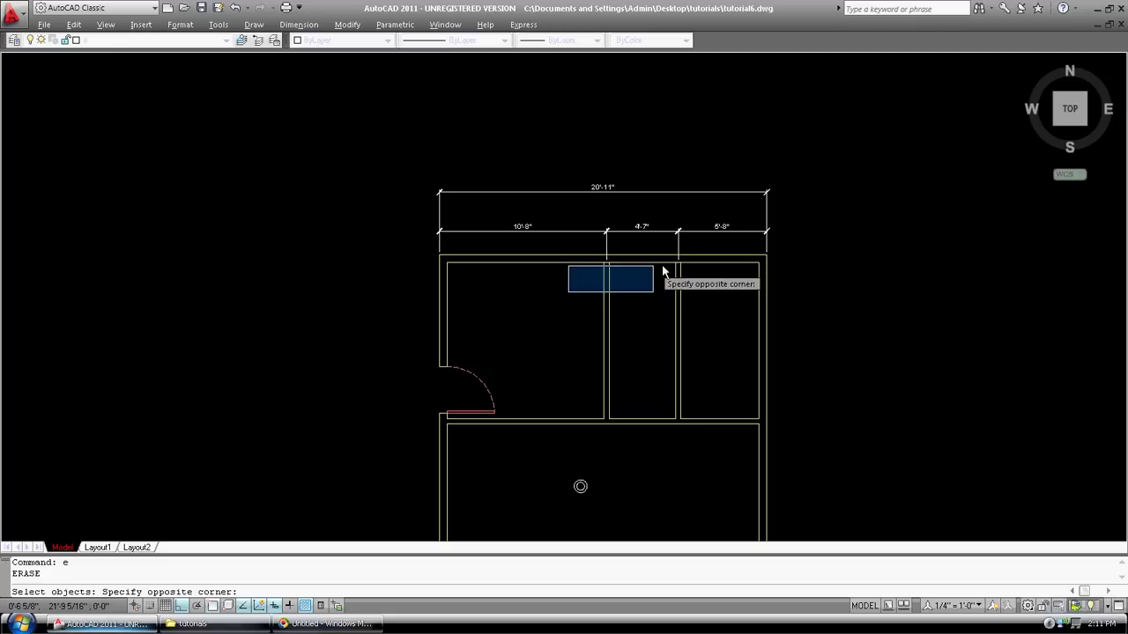
pyautogui.click(714, 245)
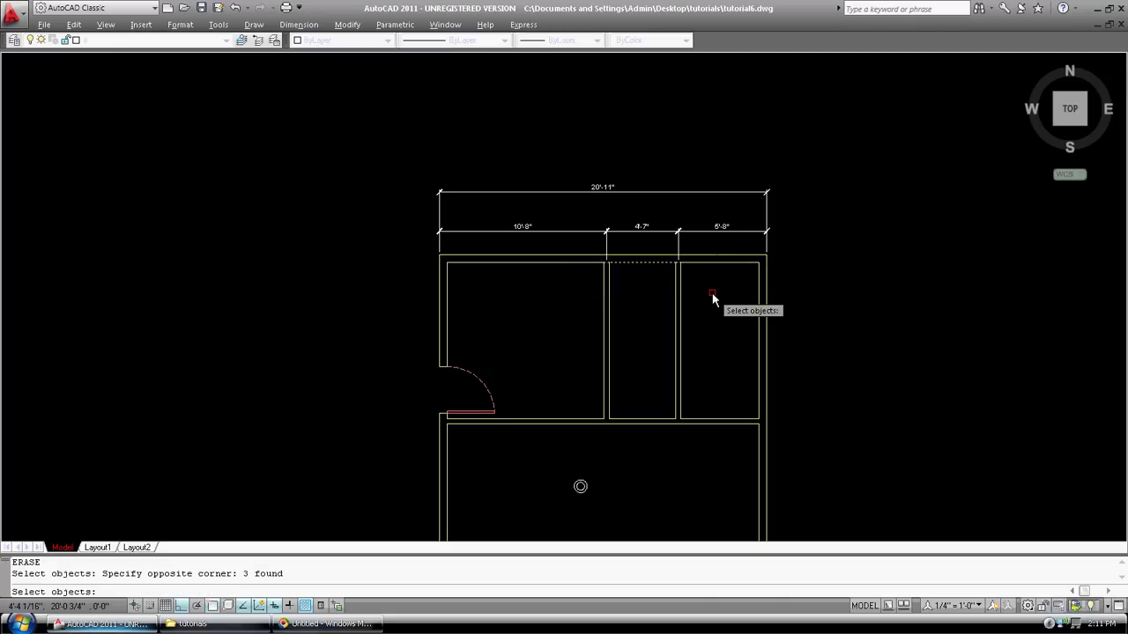
pyautogui.keyDown('shift'); pyautogui.click(649, 261); pyautogui.keyUp('shift')
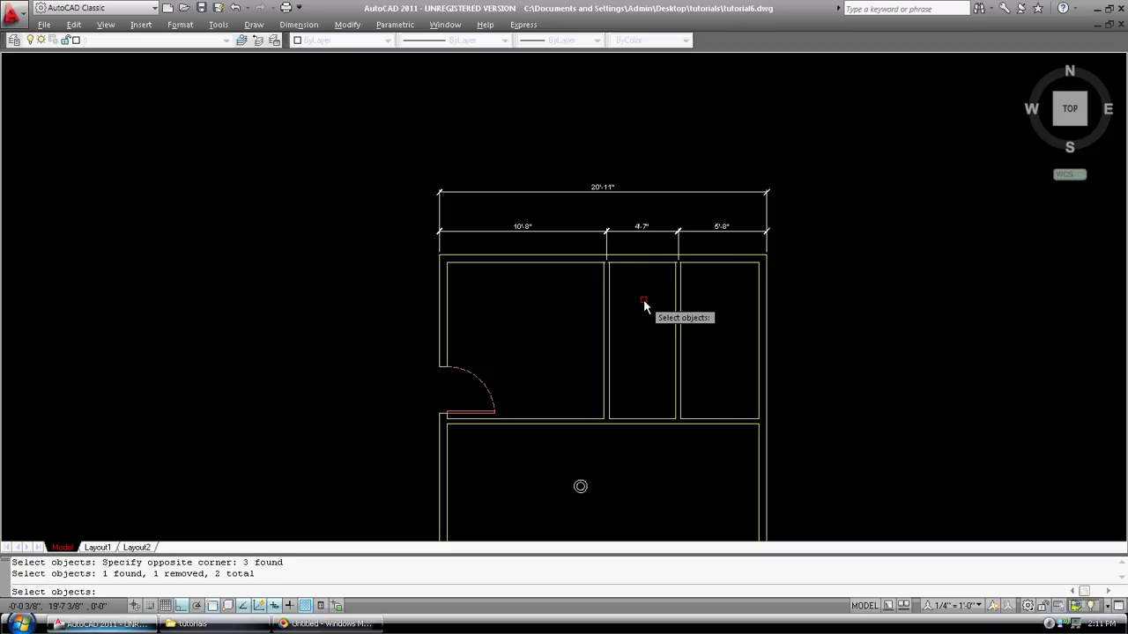
pyautogui.press('Return')
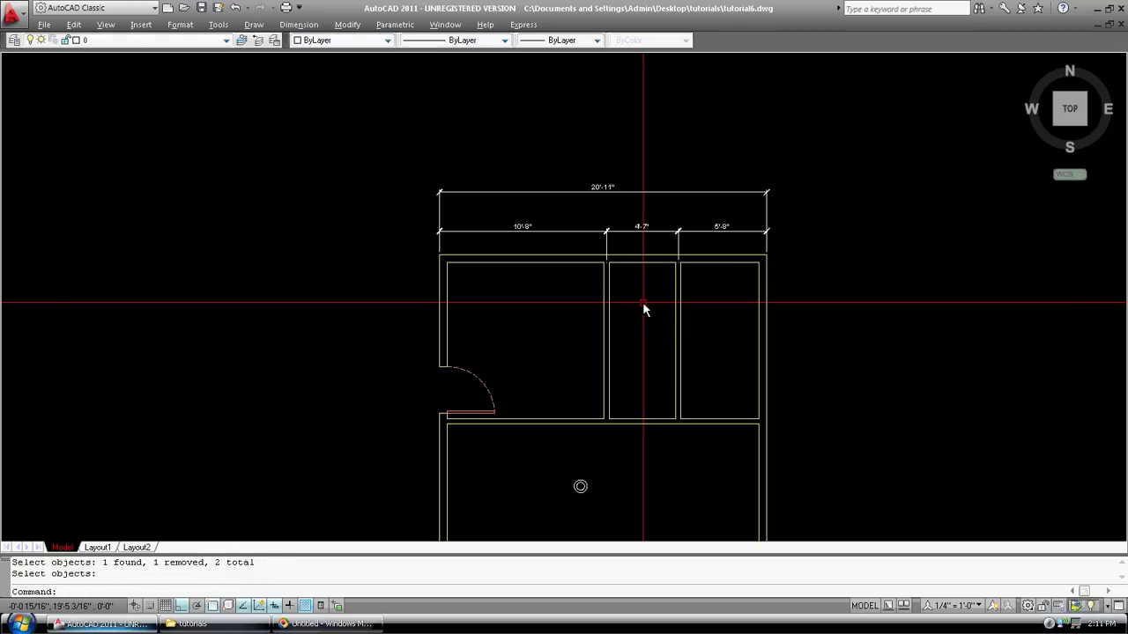
# Step: Move the chained dimensions' two interior extension-line origins up onto the top wall line
pyautogui.click(689, 253)
pyautogui.click(596, 220)
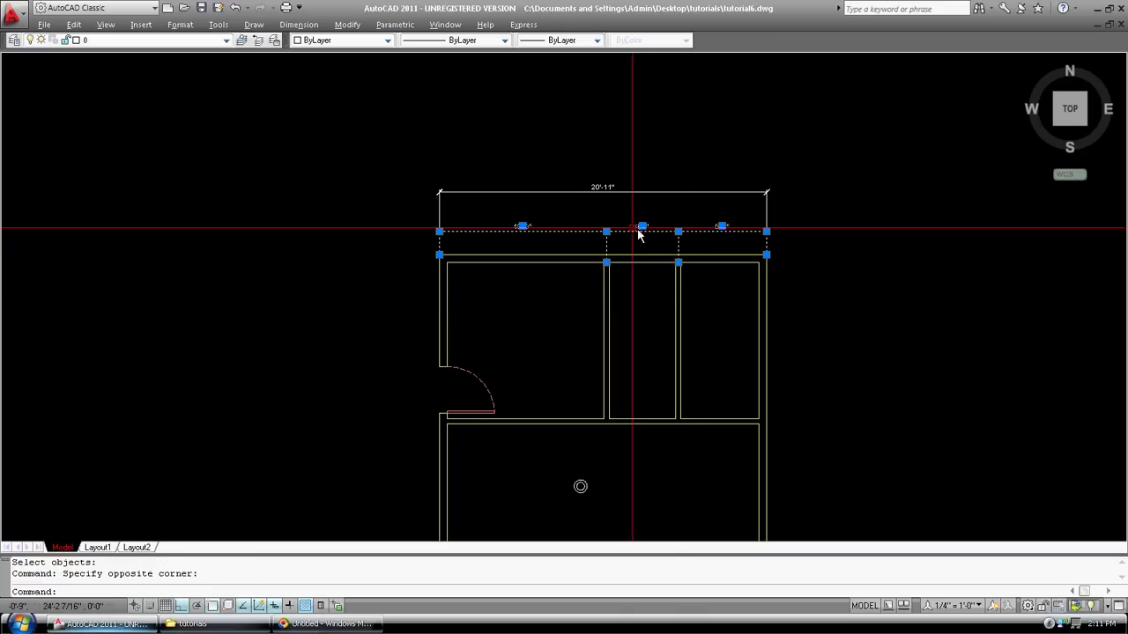
pyautogui.click(607, 262)
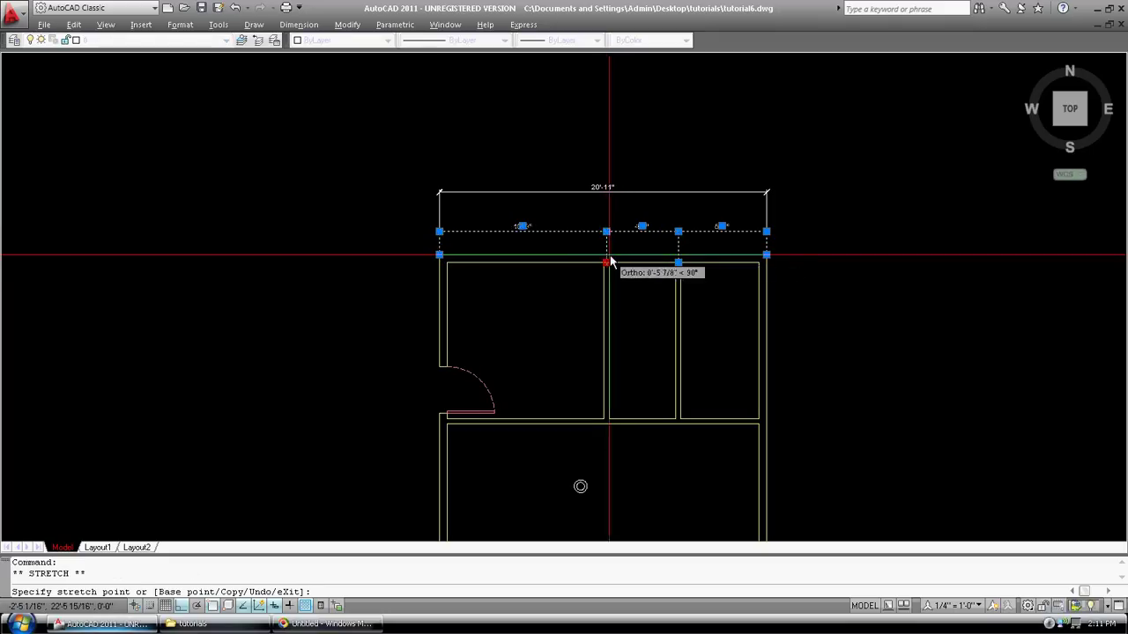
pyautogui.click(608, 254)
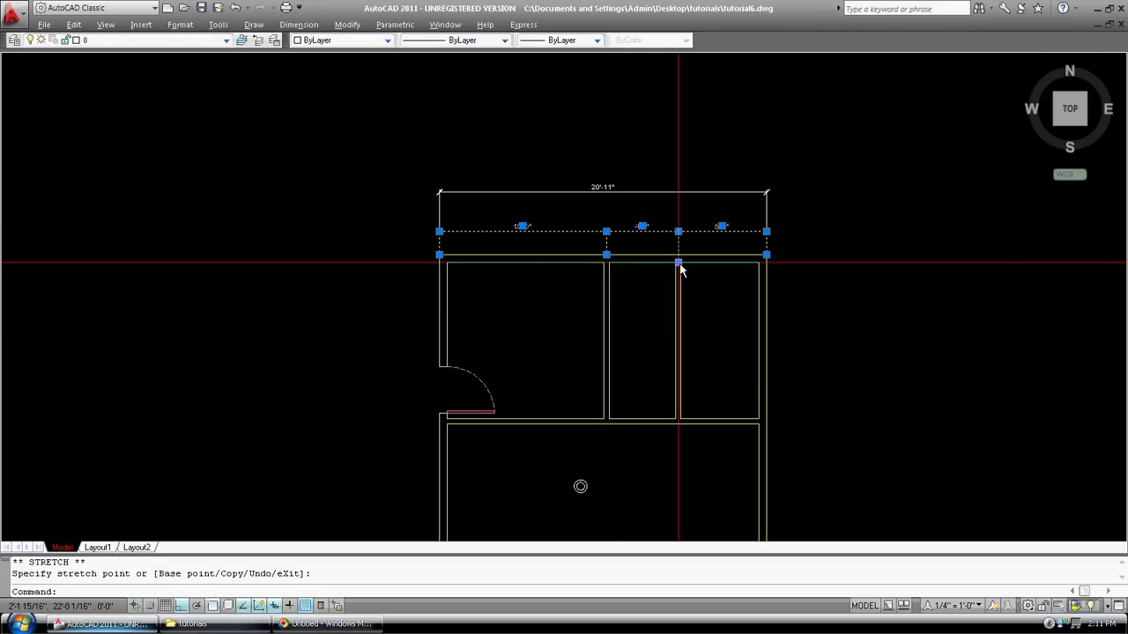
pyautogui.click(677, 263)
pyautogui.click(678, 254)
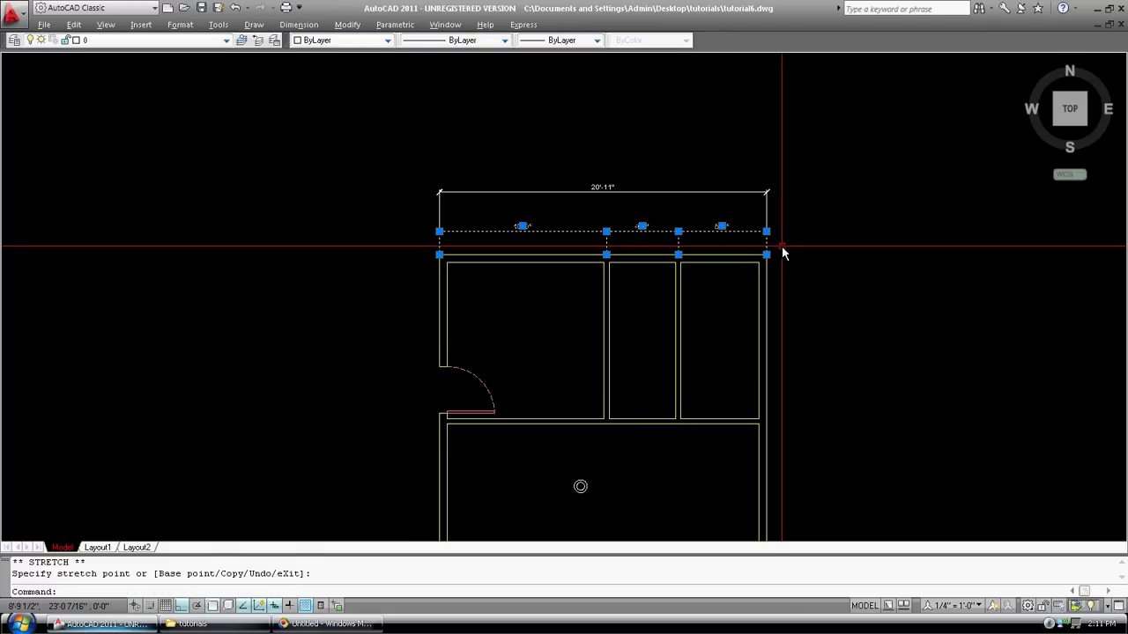
pyautogui.press('Escape')
pyautogui.press('Escape')
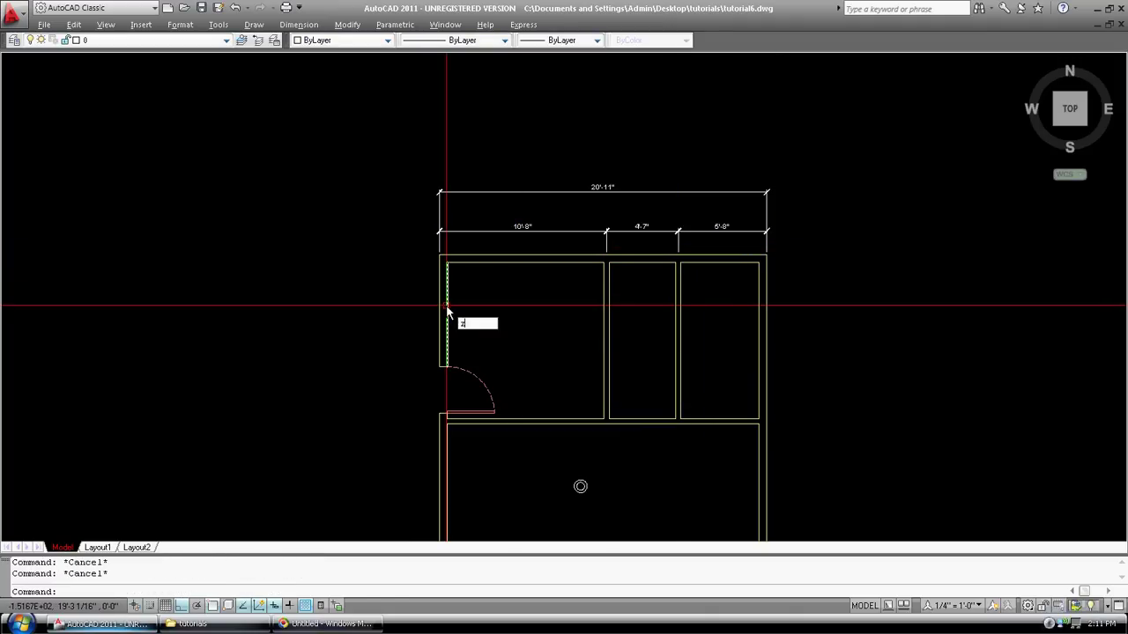
pyautogui.write('z')
pyautogui.press('Return')
pyautogui.click(397, 294)
# Step: Zoom in on the dimensions and draw a short guide line right from the top-right wall corner
pyautogui.click(842, 148)
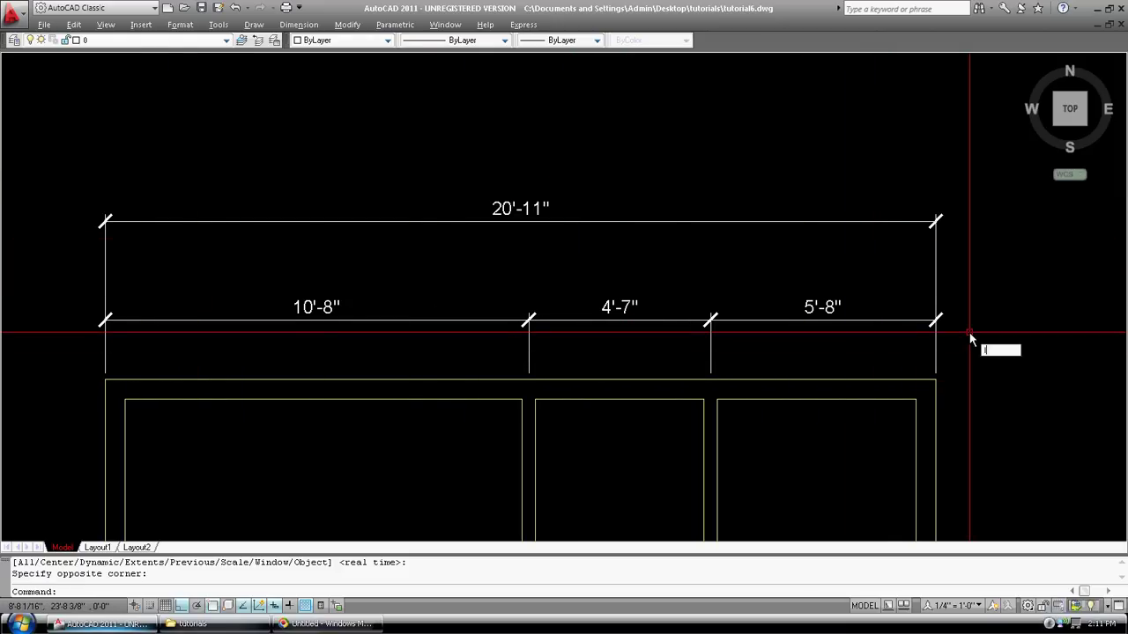
pyautogui.press('Return')
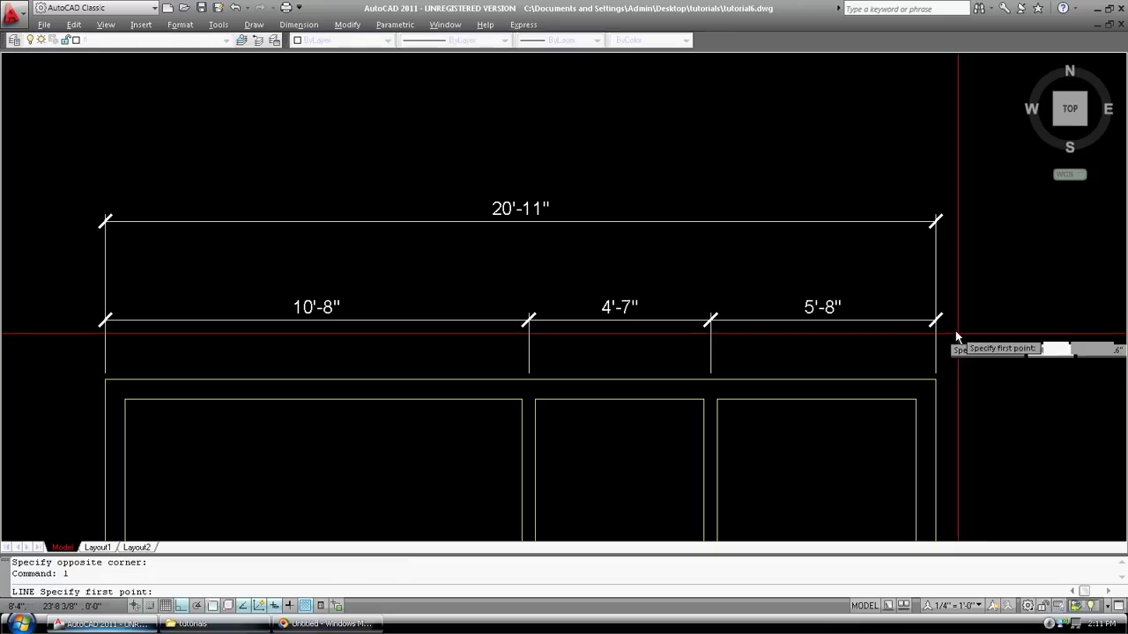
pyautogui.click(935, 379)
pyautogui.click(1034, 379)
pyautogui.press('Return')
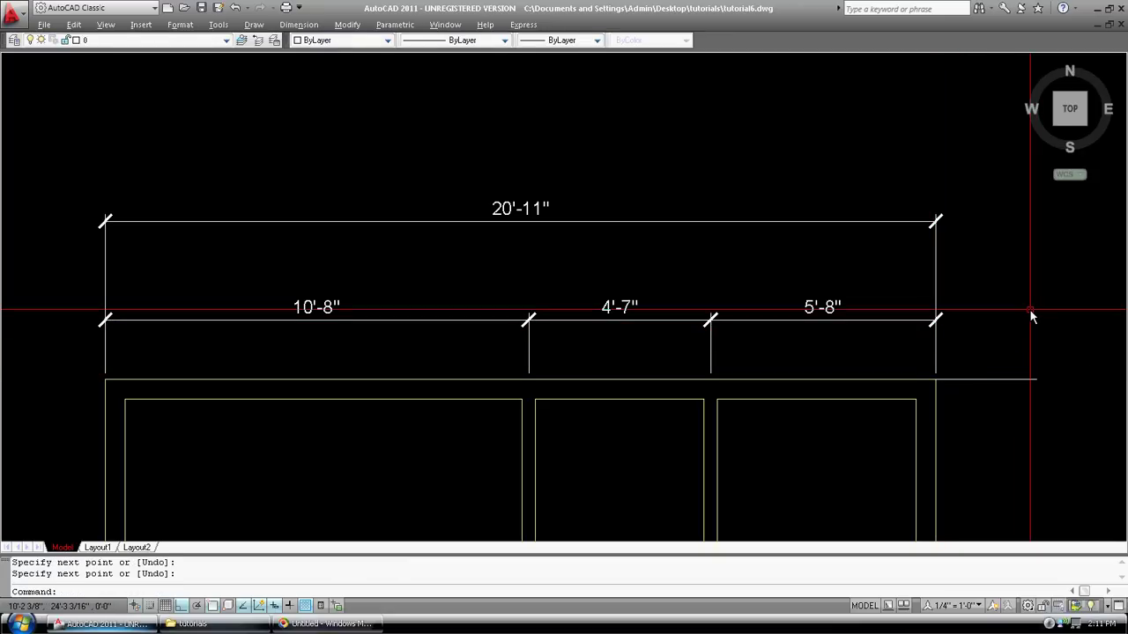
# Step: Offset the guide line upward twice at 24-inch spacing
pyautogui.write('of')
pyautogui.press('Return')
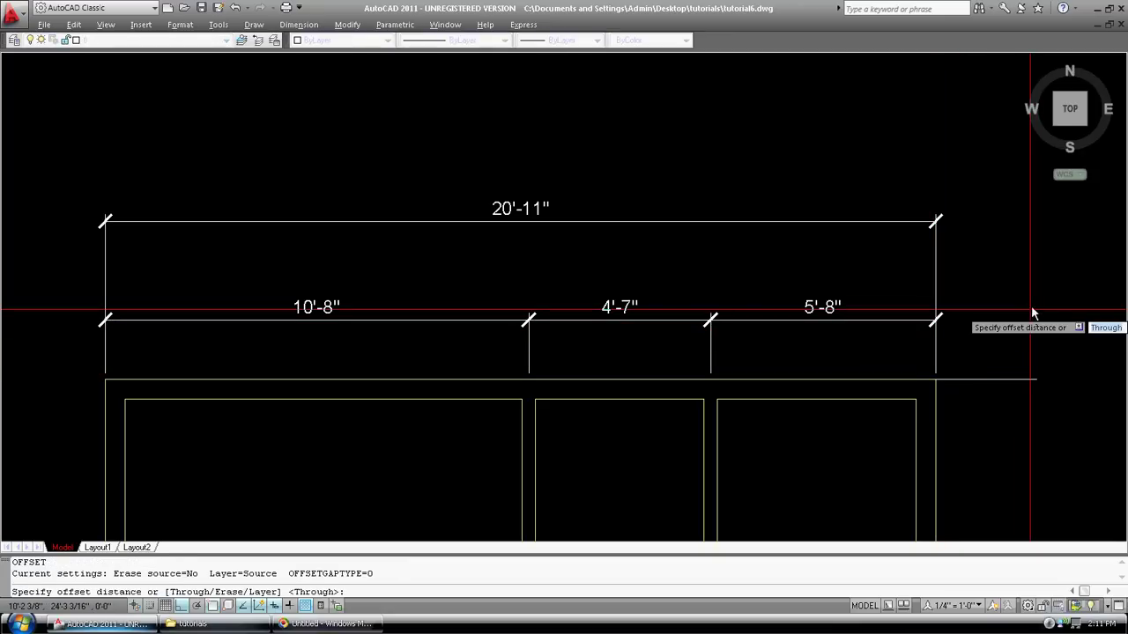
pyautogui.write('24')
pyautogui.press('Return')
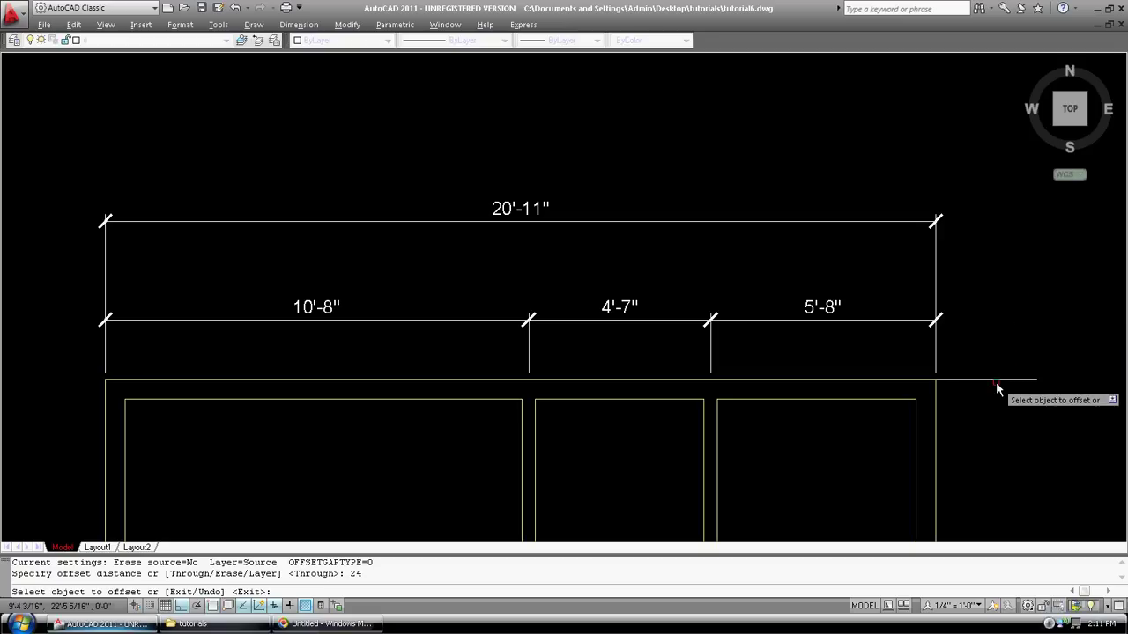
pyautogui.click(998, 381)
pyautogui.click(985, 328)
pyautogui.click(992, 301)
pyautogui.click(993, 243)
pyautogui.press('Return')
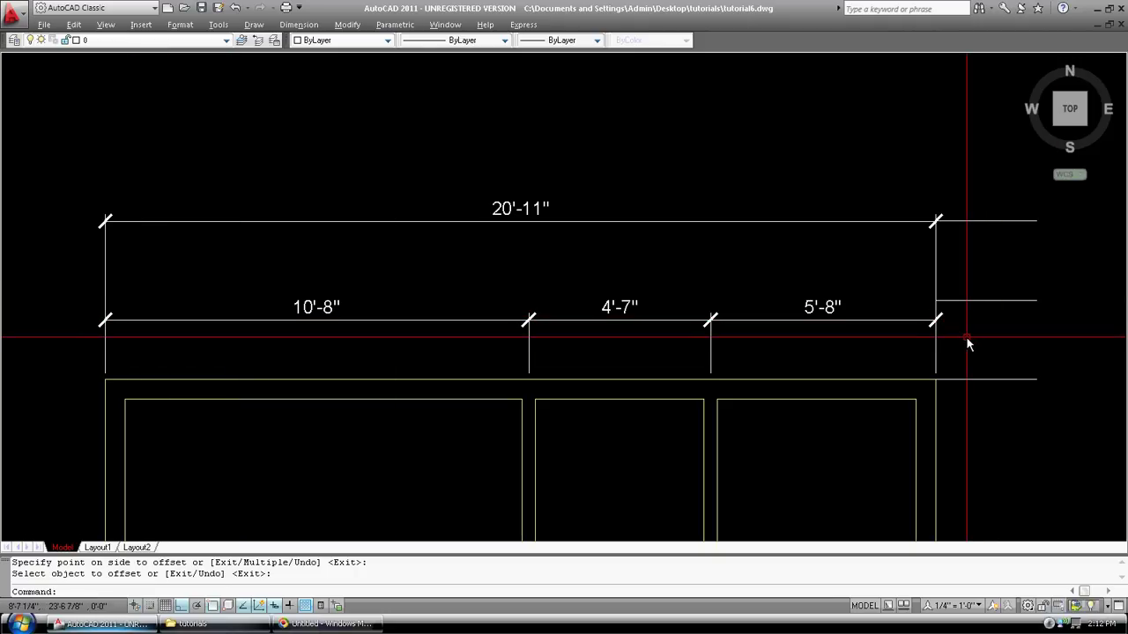
# Step: Stretch the 10'-8", 4'-7" and 5'-8" dimensions up onto the first guide line
pyautogui.write('s')
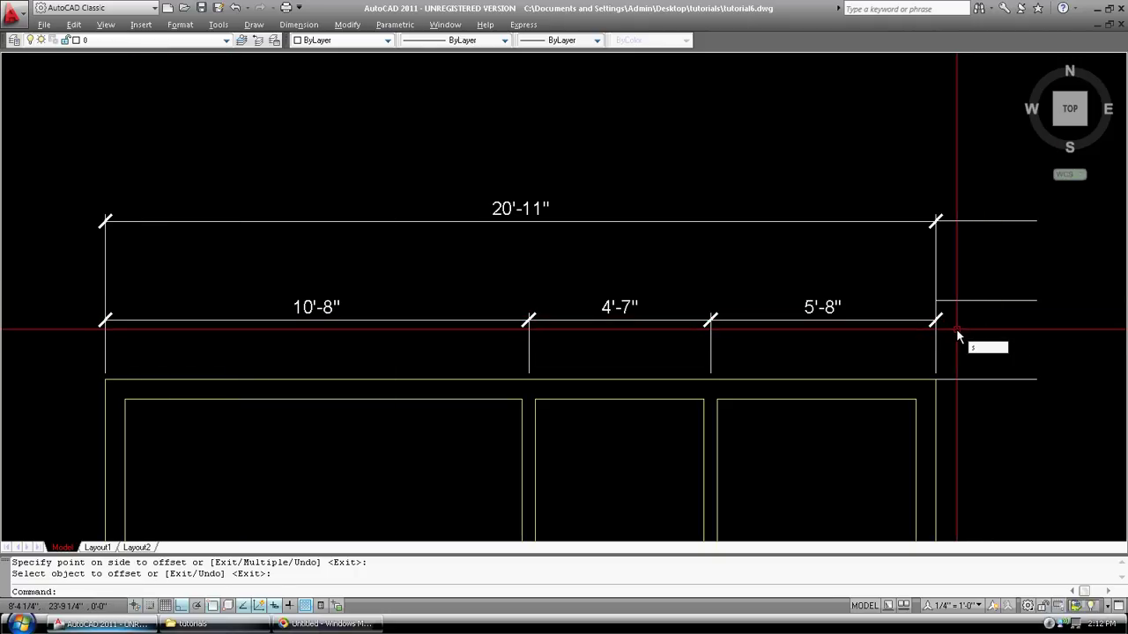
pyautogui.press('Return')
pyautogui.click(962, 330)
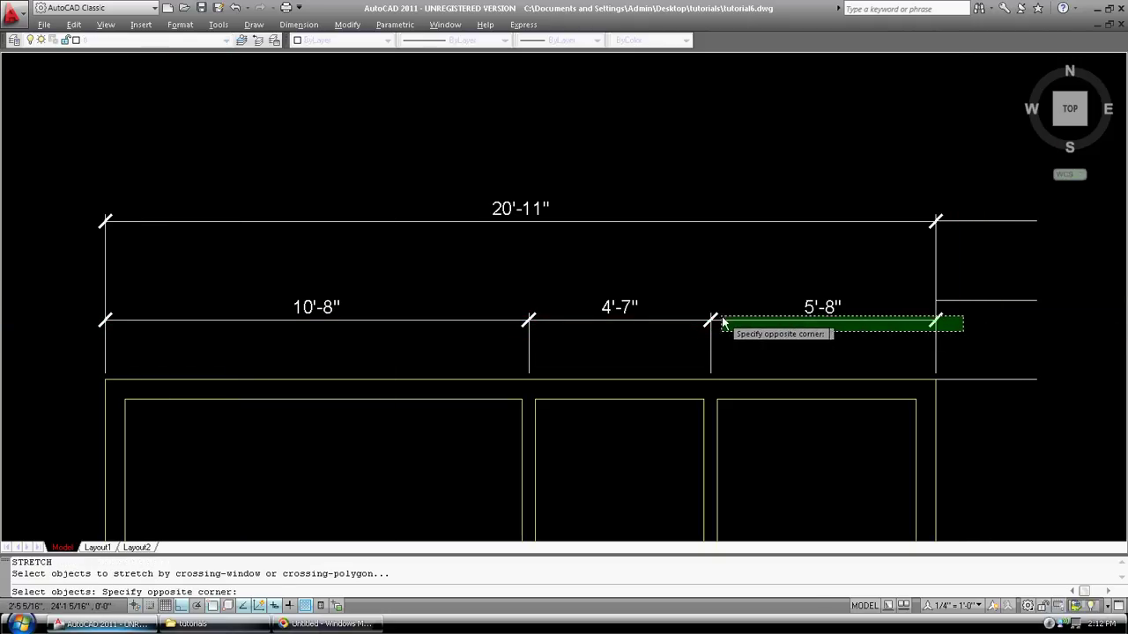
pyautogui.click(71, 315)
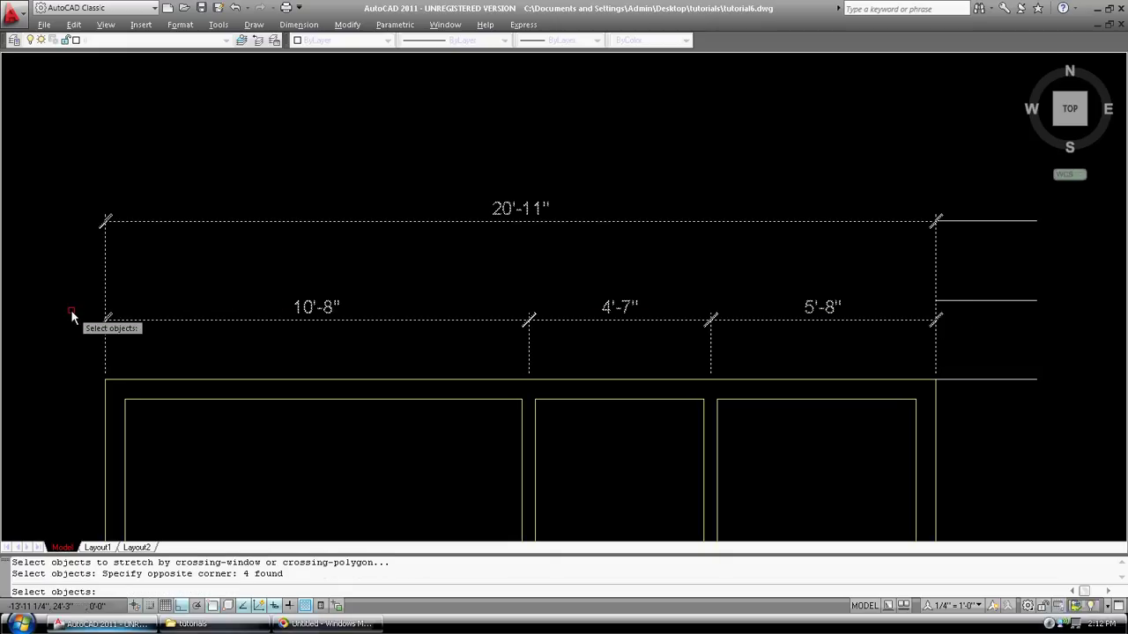
pyautogui.press('Return')
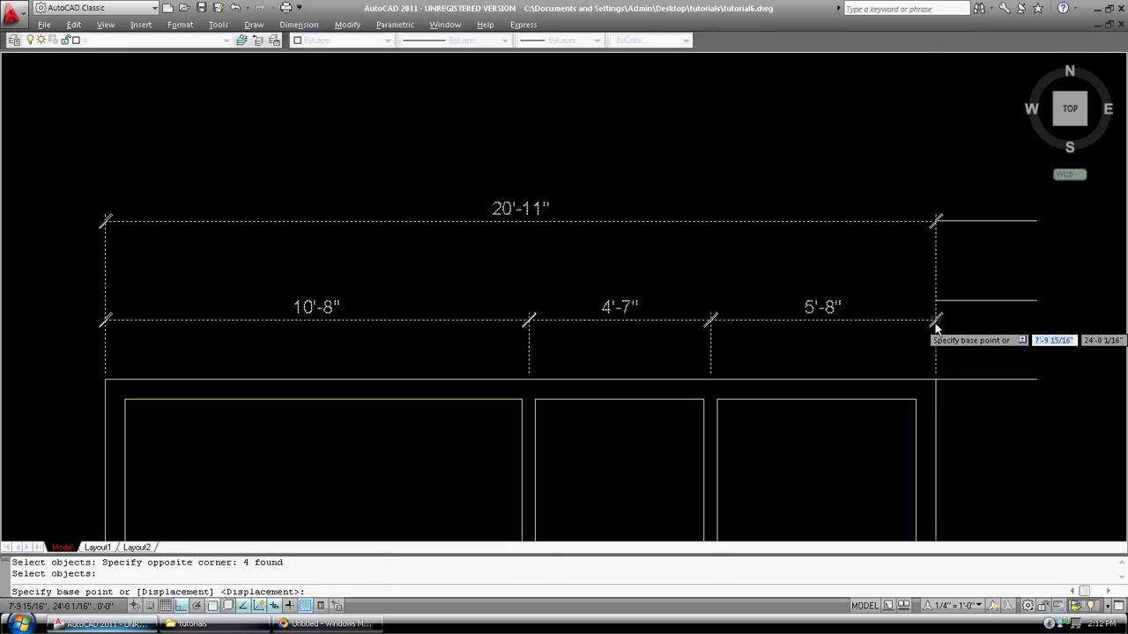
pyautogui.click(936, 323)
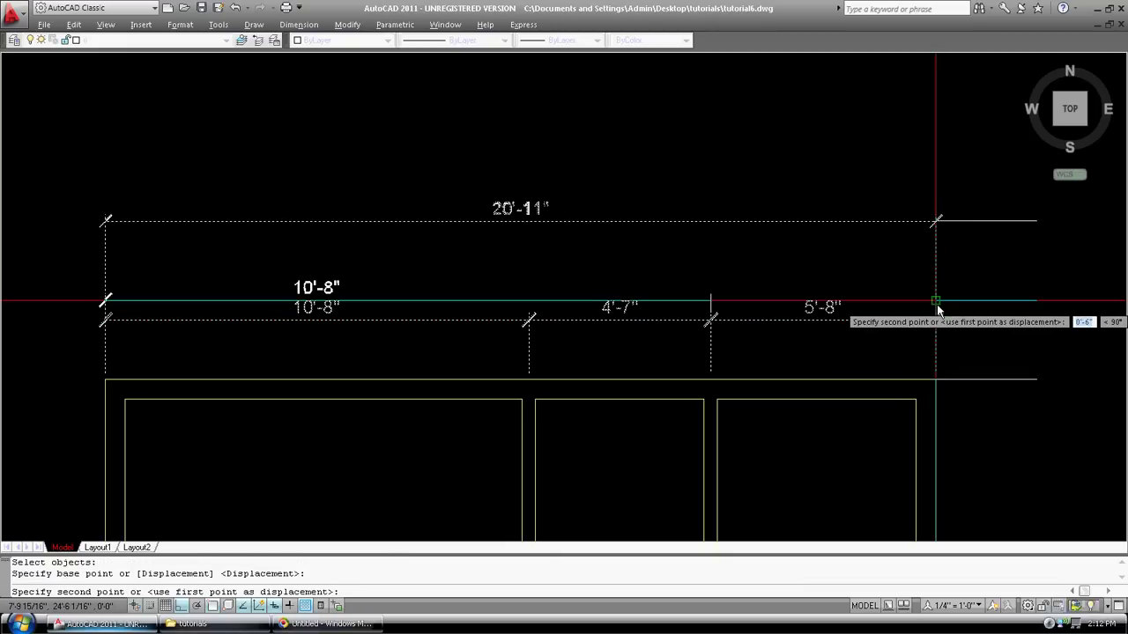
pyautogui.click(938, 305)
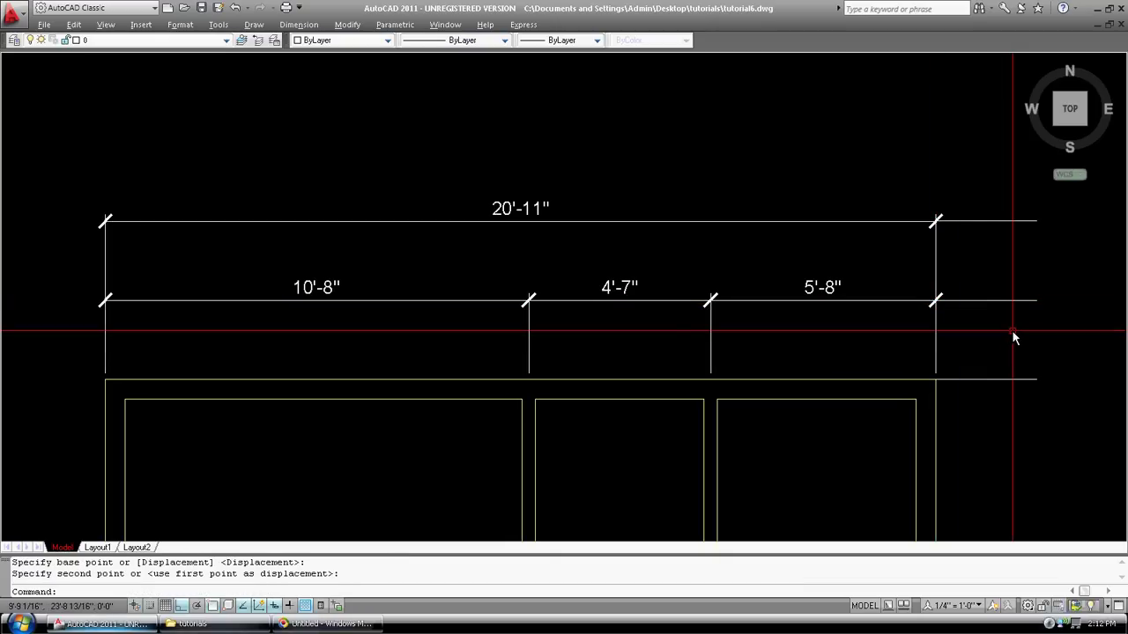
pyautogui.press('Escape')
# Step: Erase the three guide lines to the right of the plan
pyautogui.write('e')
pyautogui.press('Return')
pyautogui.click(1058, 406)
pyautogui.click(1010, 222)
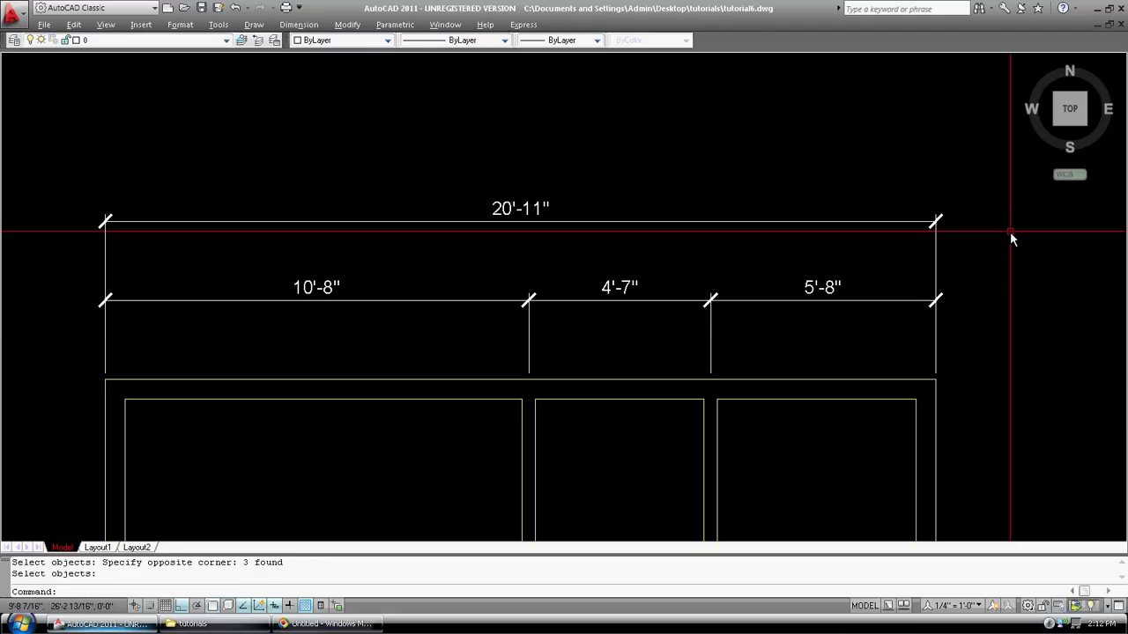
pyautogui.press('Return')
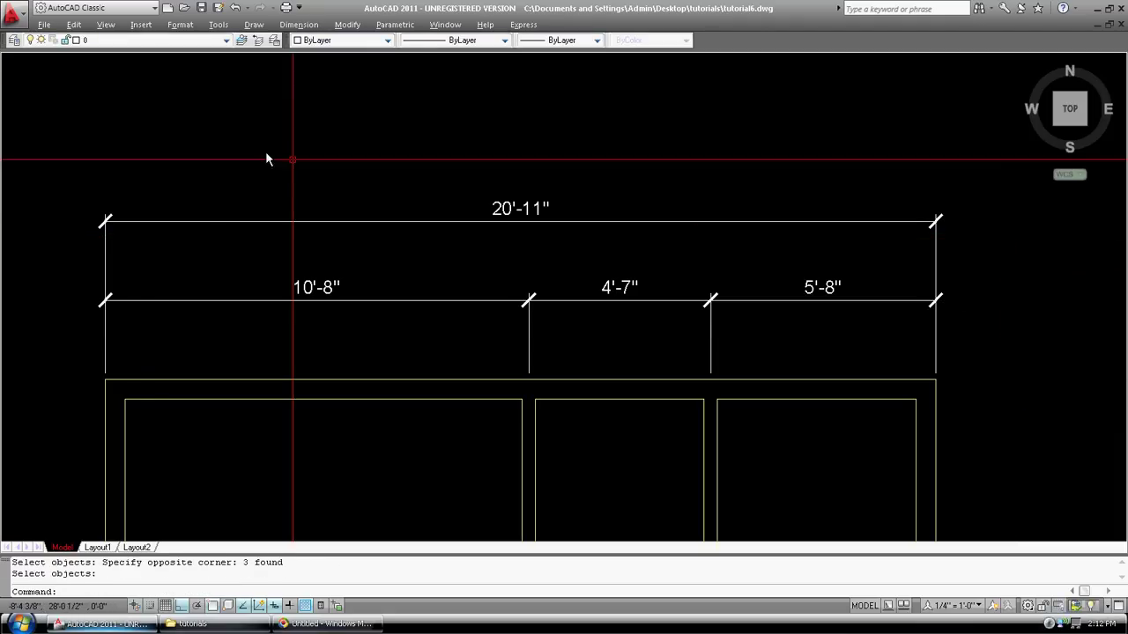
# Step: Add a layer named dim and give it red (colour 1) in the Layer Properties Manager
pyautogui.click(14, 41)
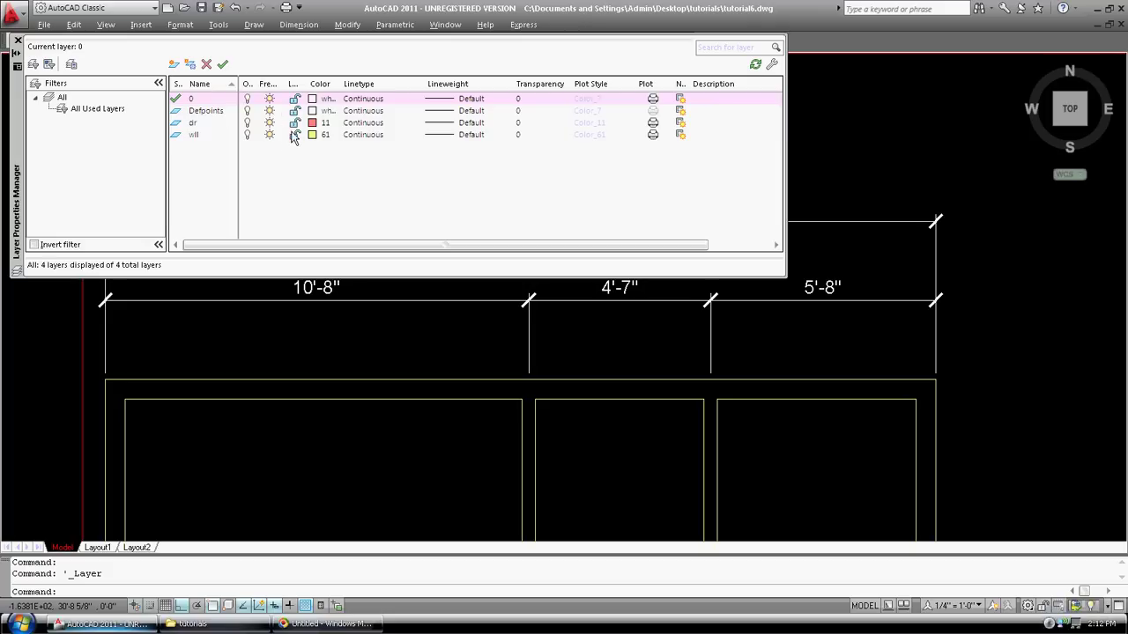
pyautogui.click(175, 65)
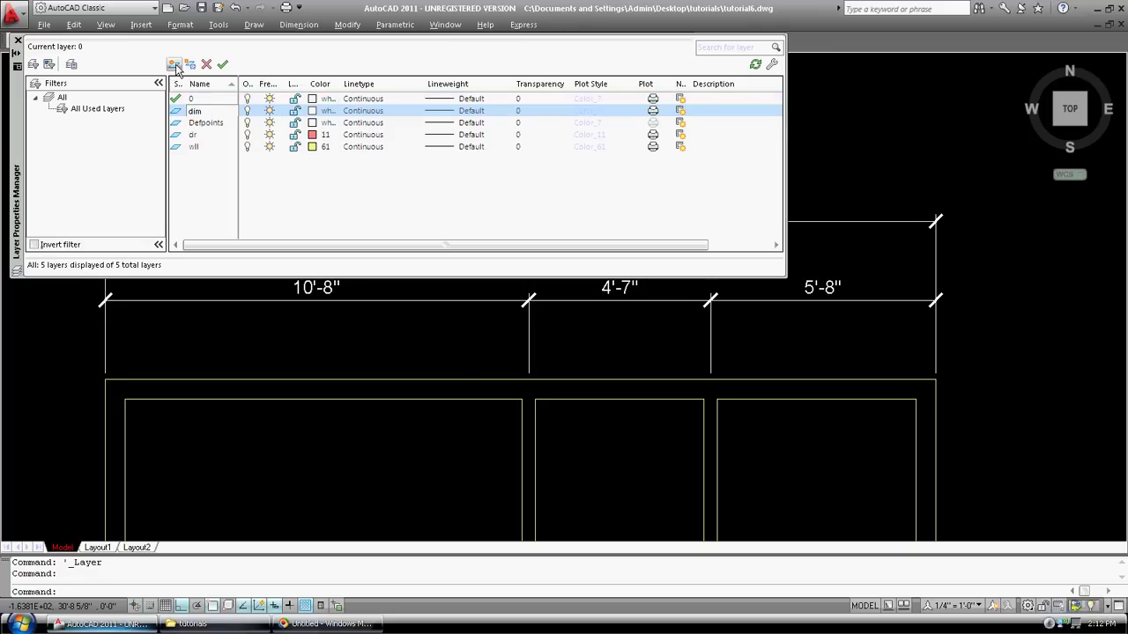
pyautogui.click(313, 111)
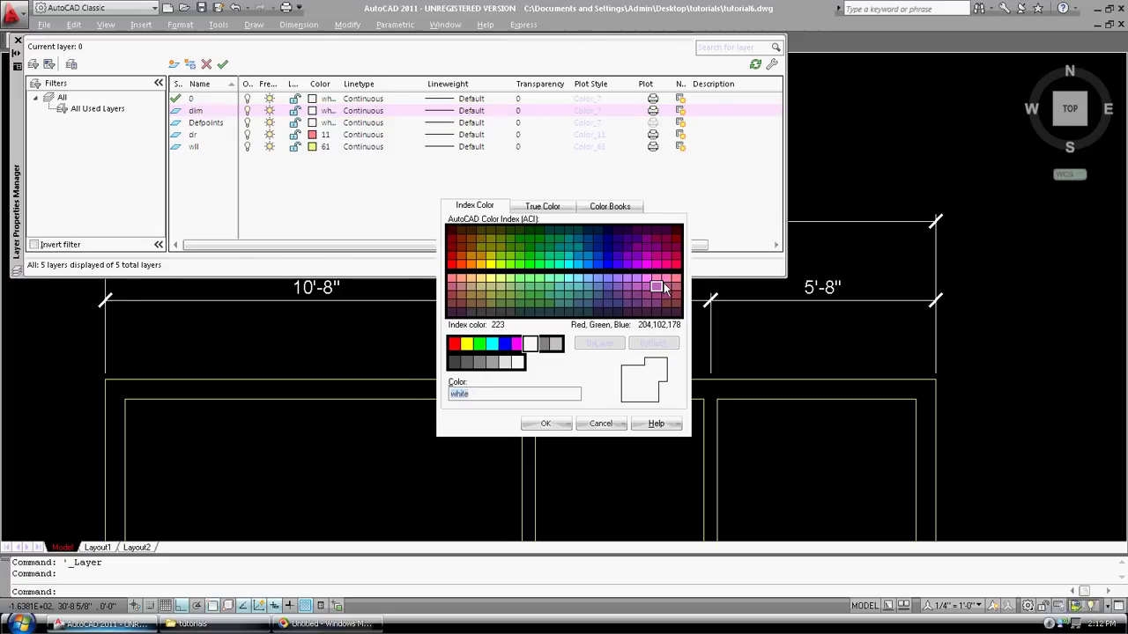
pyautogui.click(454, 344)
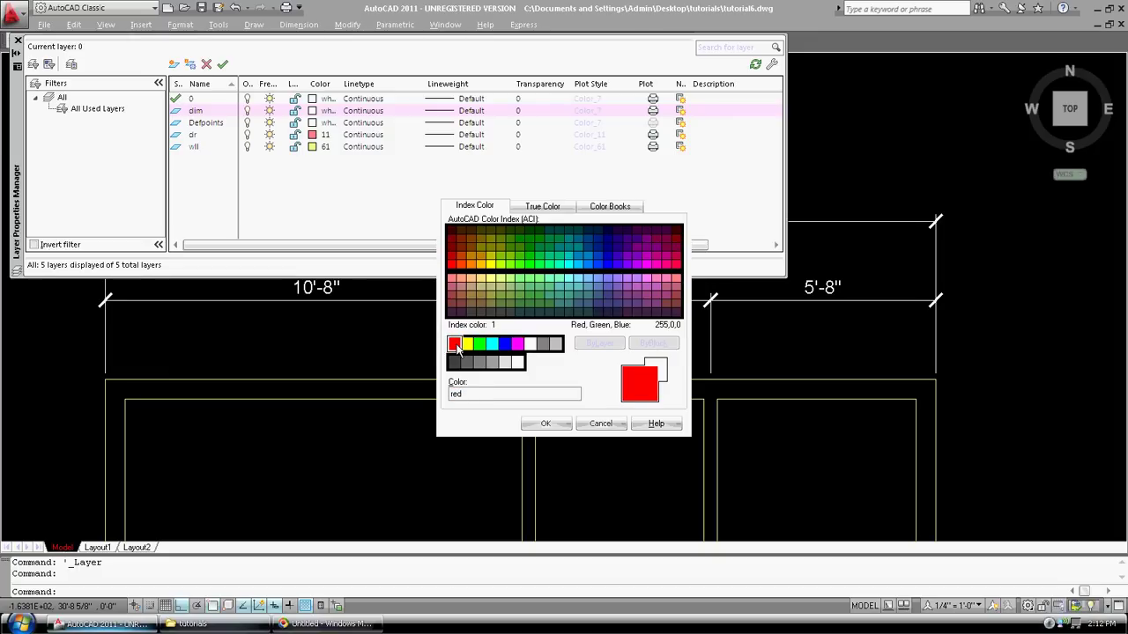
pyautogui.click(542, 422)
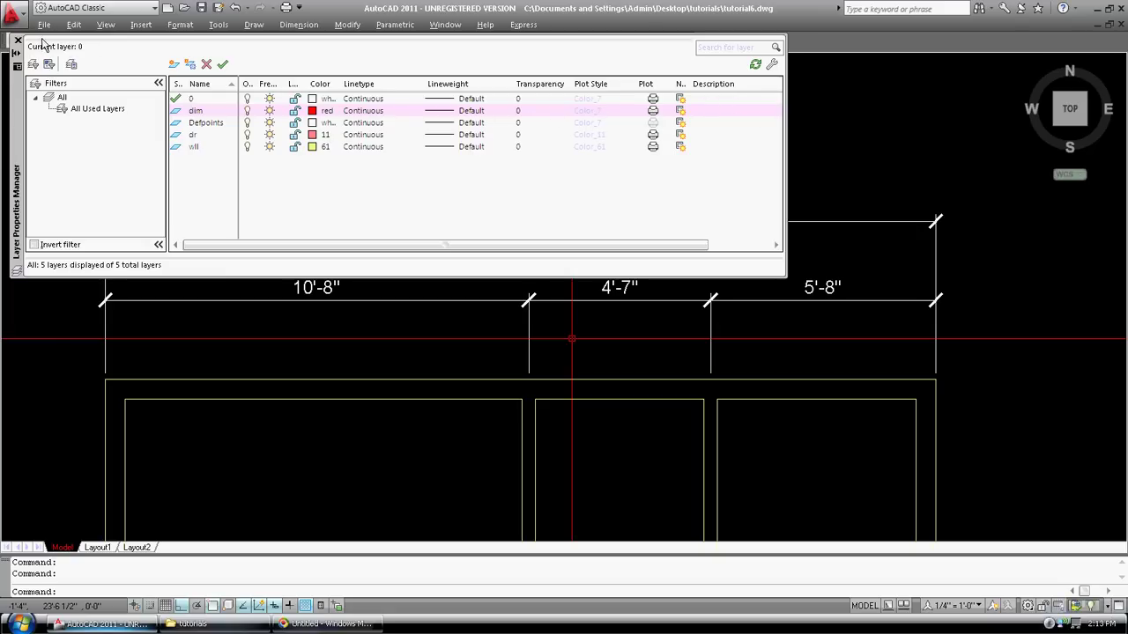
# Step: Assign the four chained dimensions above the top wall to the dim layer
pyautogui.click(17, 41)
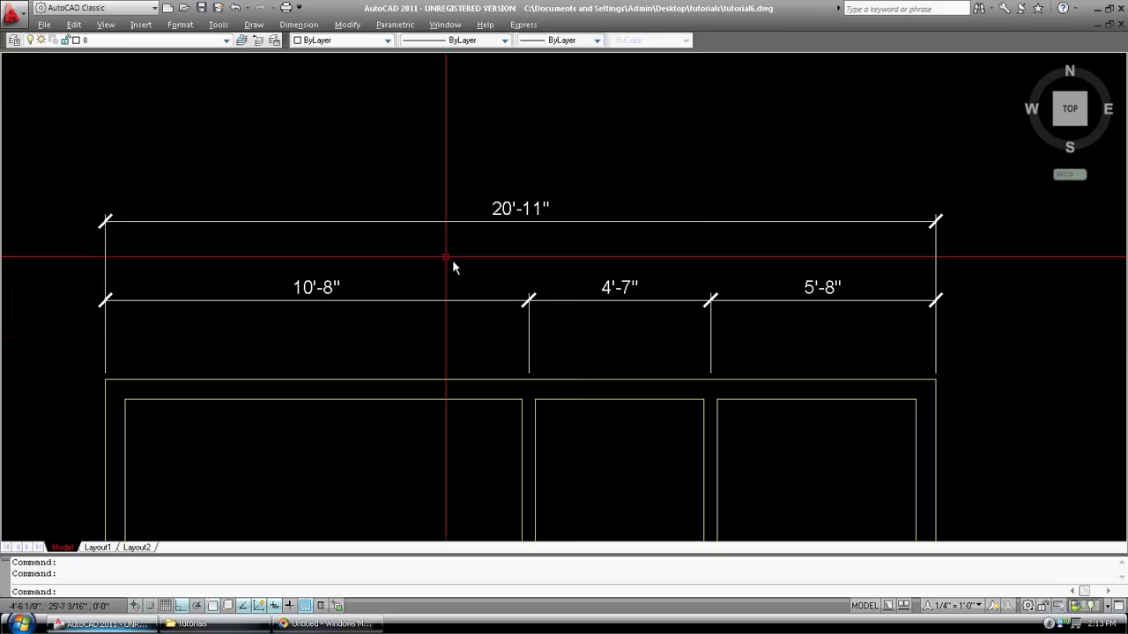
pyautogui.click(960, 318)
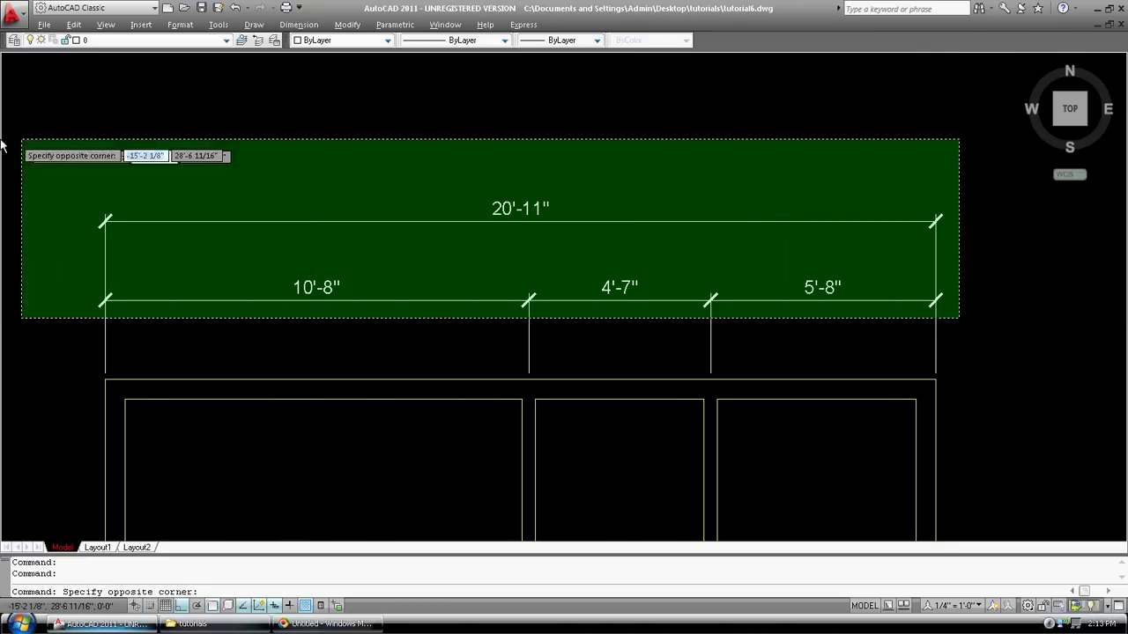
pyautogui.click(108, 126)
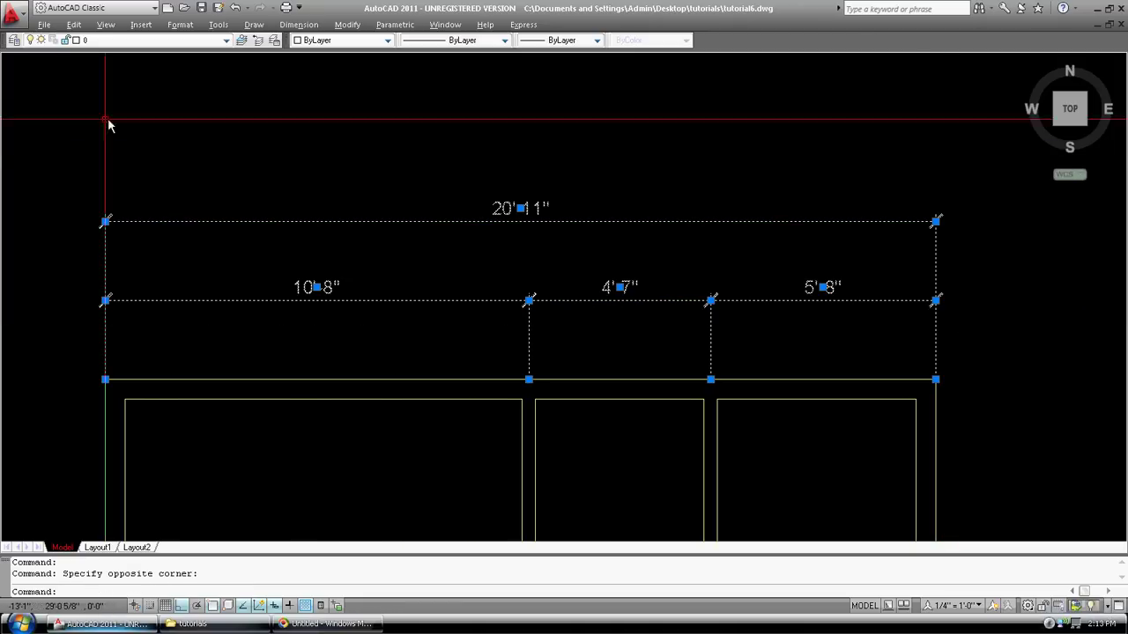
pyautogui.click(227, 41)
pyautogui.click(91, 76)
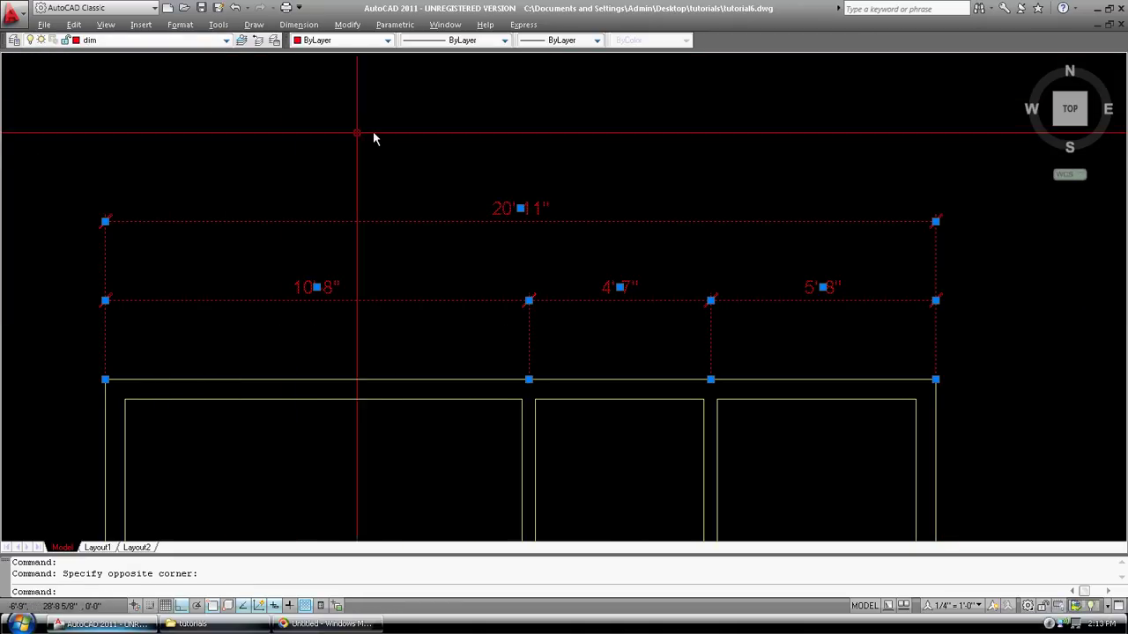
pyautogui.press('Escape')
pyautogui.press('Escape')
pyautogui.scroll(-6, 409, 133)
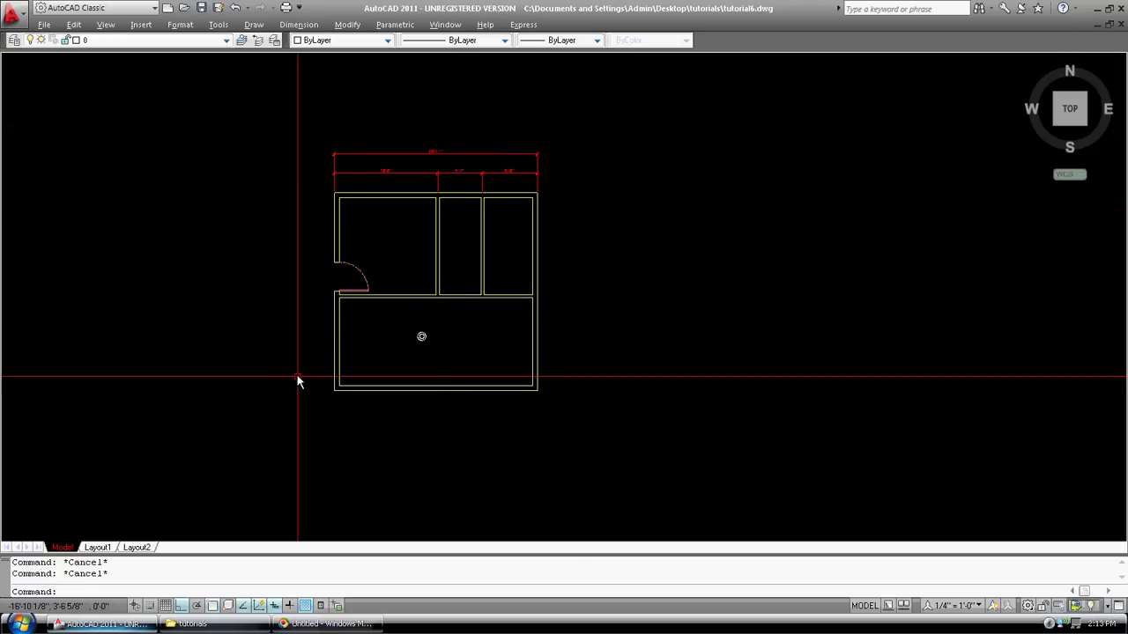
# Step: Zoom to the right wall and draw a short line across it
pyautogui.write('z')
pyautogui.press('Return')
pyautogui.click(478, 332)
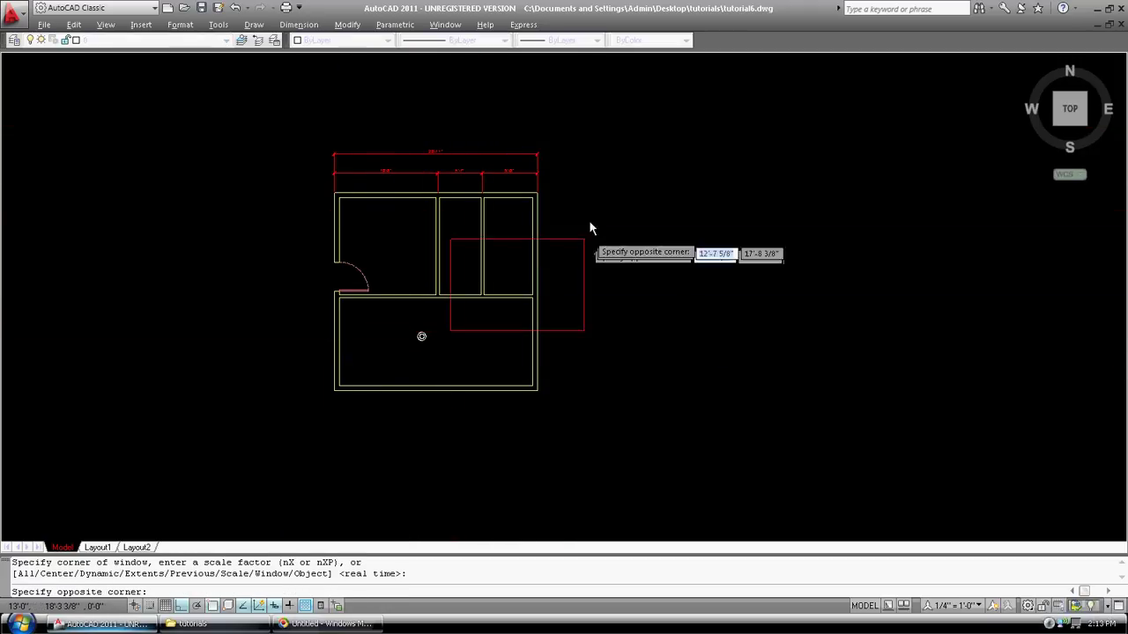
pyautogui.click(618, 160)
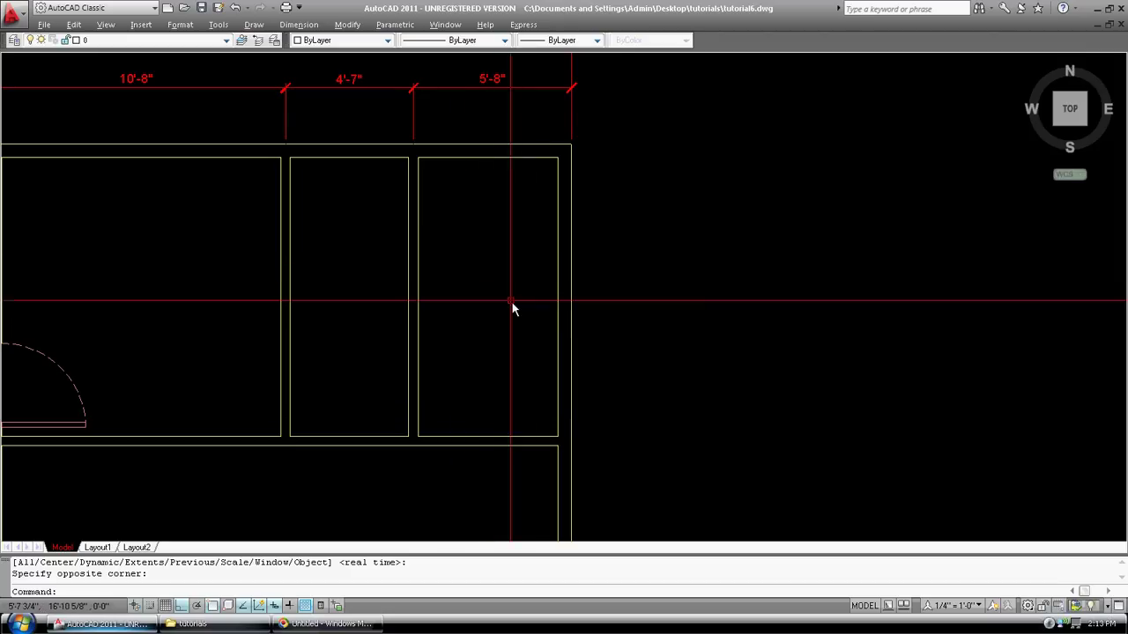
pyautogui.write('l')
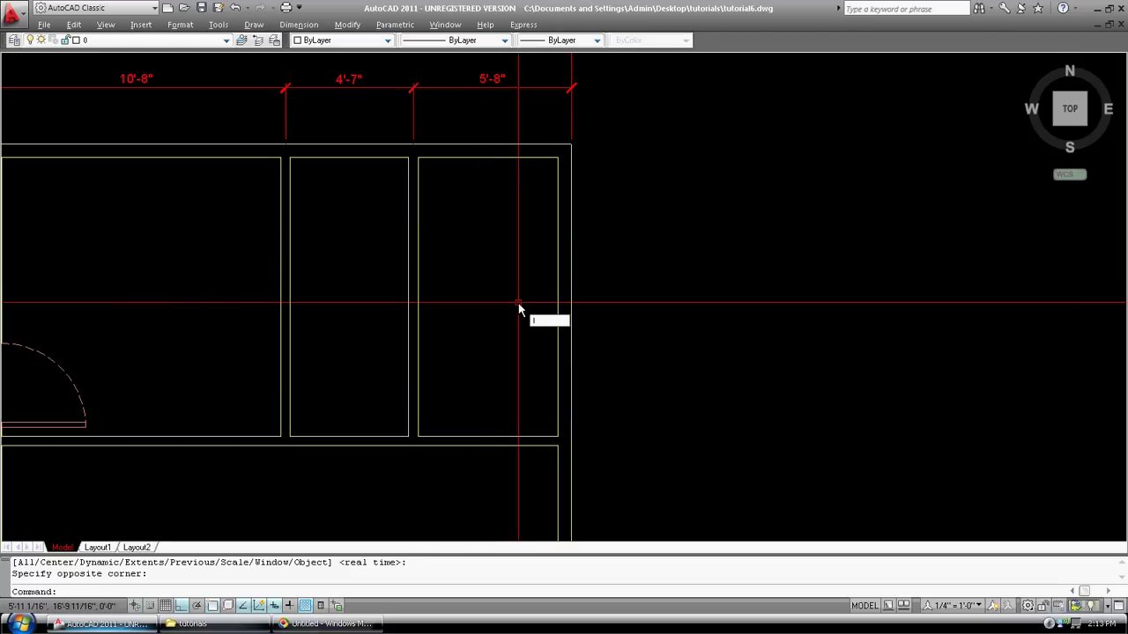
pyautogui.press('Return')
pyautogui.click(555, 296)
pyautogui.click(570, 297)
pyautogui.press('Return')
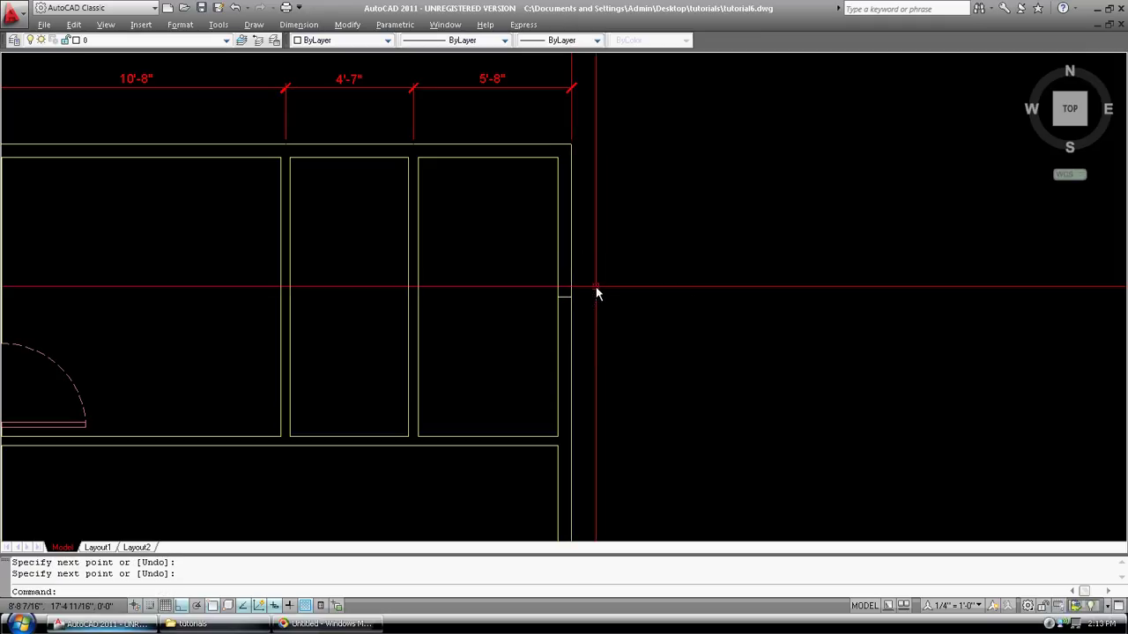
# Step: Offset the wall mark 24 inches above and 24 inches below
pyautogui.write('o')
pyautogui.press('Return')
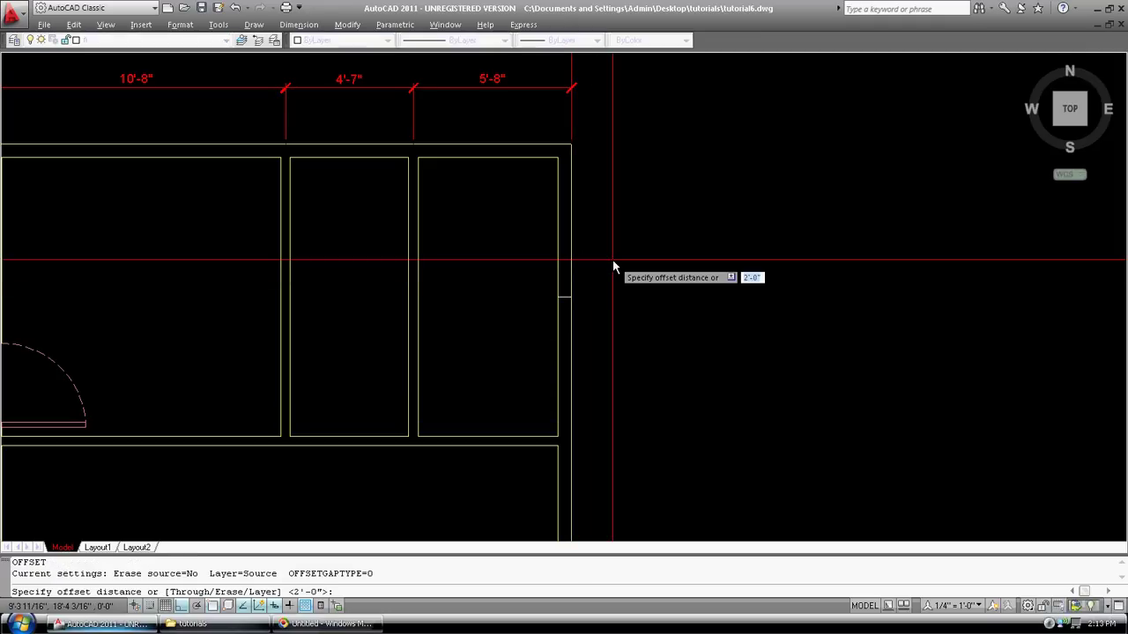
pyautogui.write('3')
pyautogui.press('BackSpace')
pyautogui.write('24')
pyautogui.press('Return')
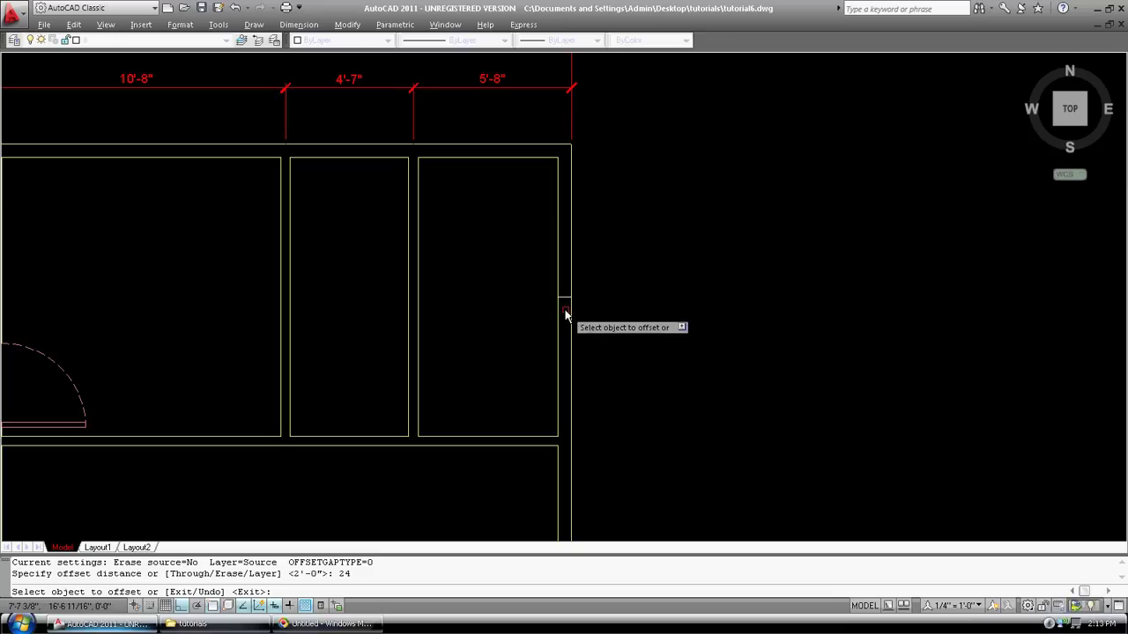
pyautogui.click(571, 295)
pyautogui.click(585, 269)
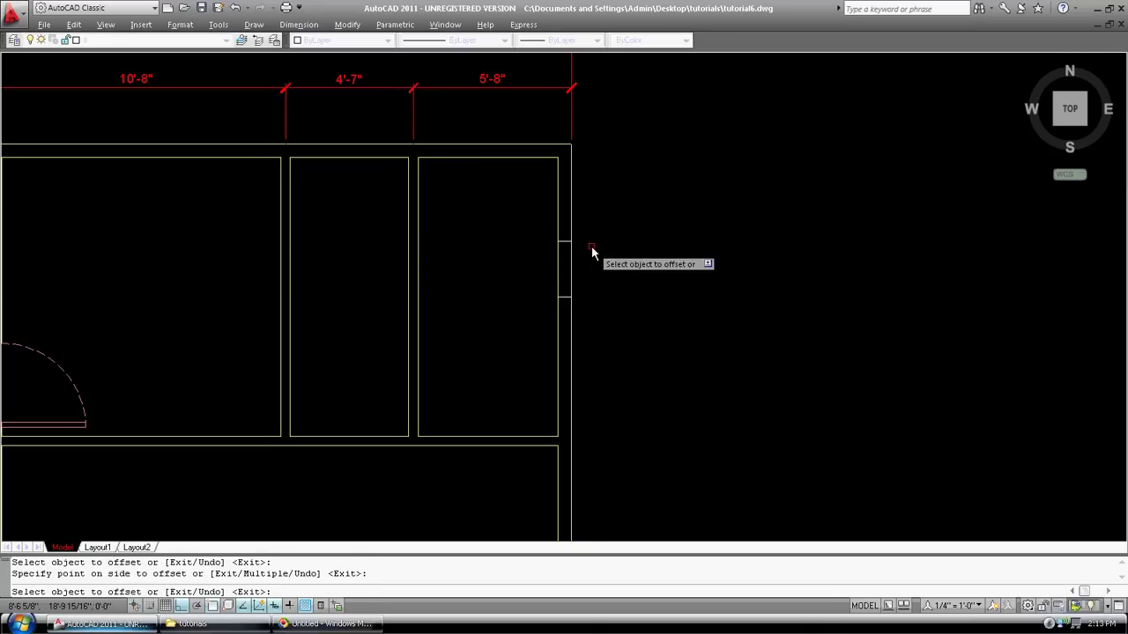
pyautogui.click(567, 298)
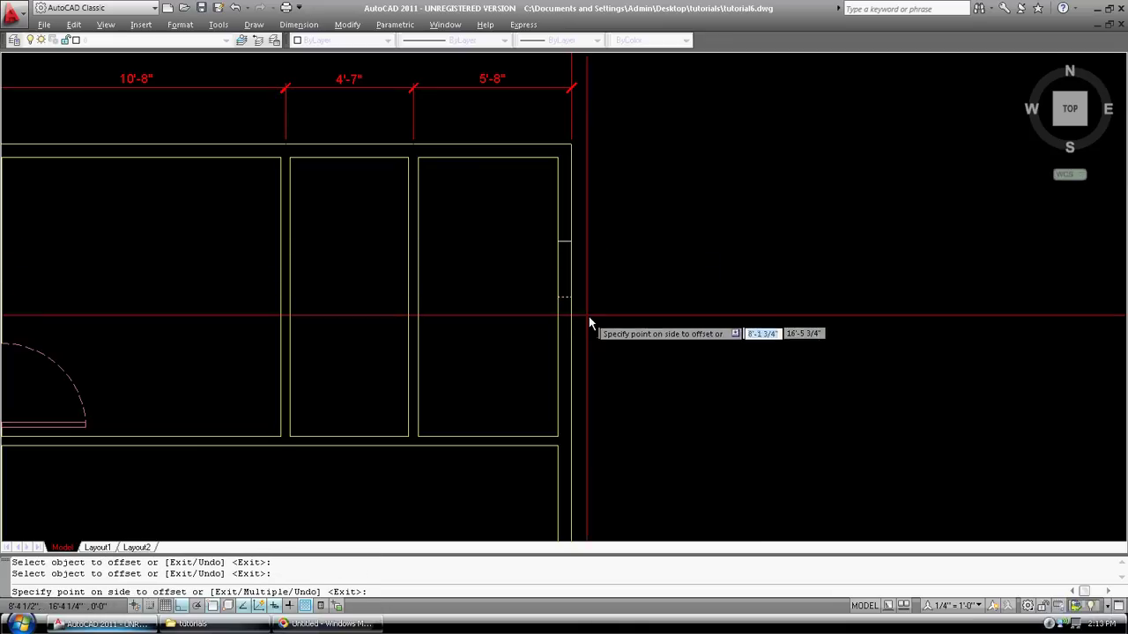
pyautogui.click(604, 349)
pyautogui.press('Return')
# Step: Erase the middle mark, leaving the two edges of the 48-inch opening
pyautogui.write('e')
pyautogui.press('Return')
pyautogui.click(565, 297)
pyautogui.press('Return')
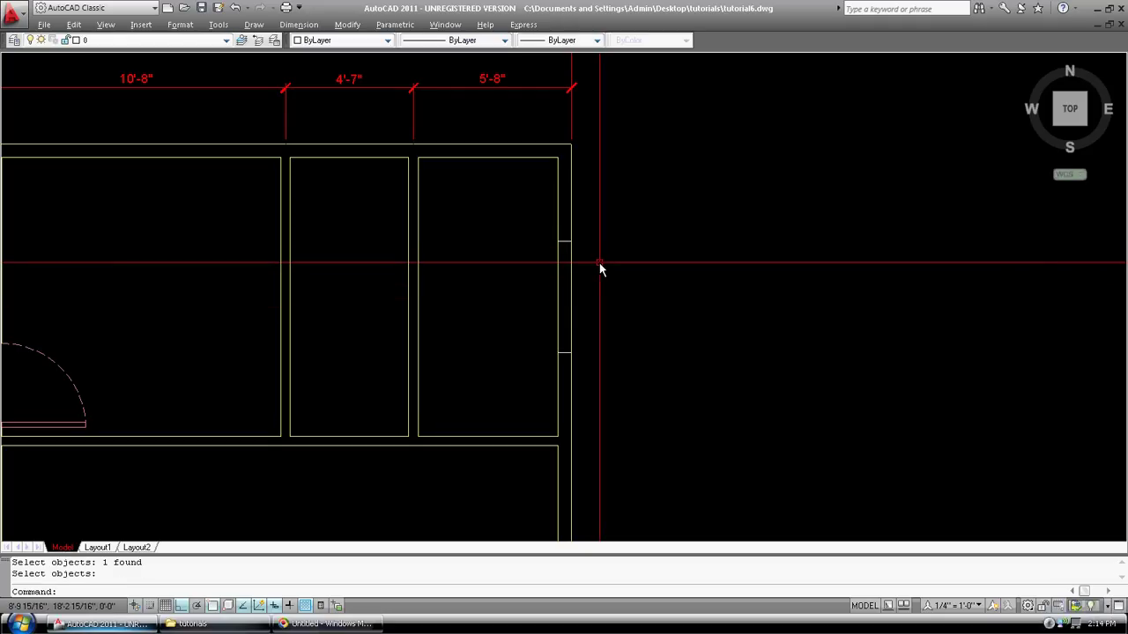
# Step: Match the upper and lower marker lines to the wall line's properties
pyautogui.write('mp')
pyautogui.press('Return')
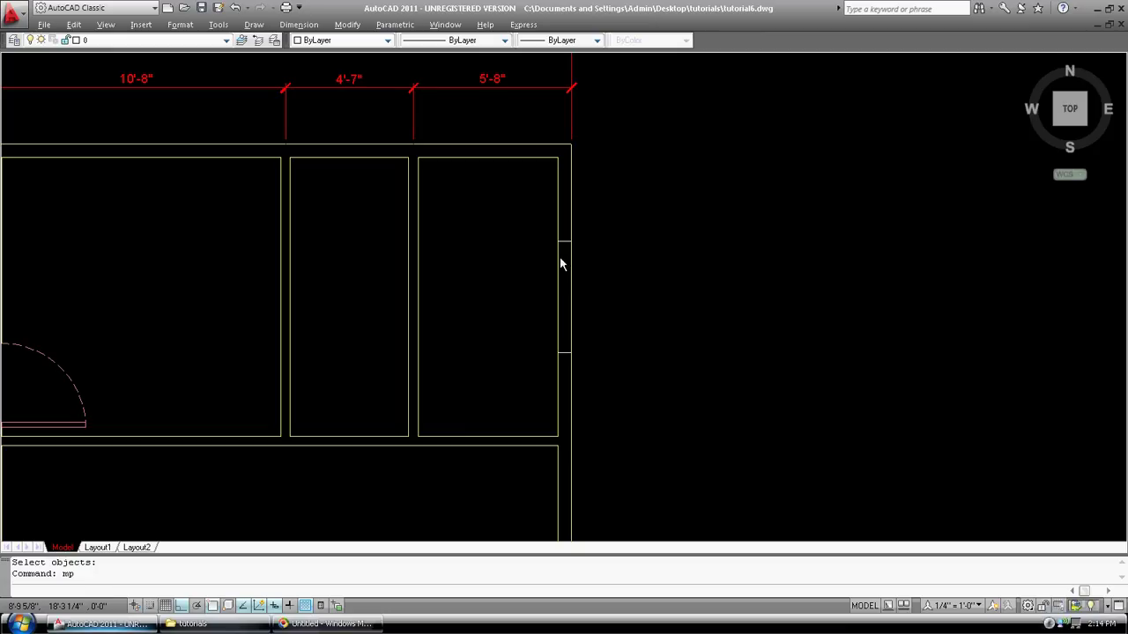
pyautogui.click(570, 265)
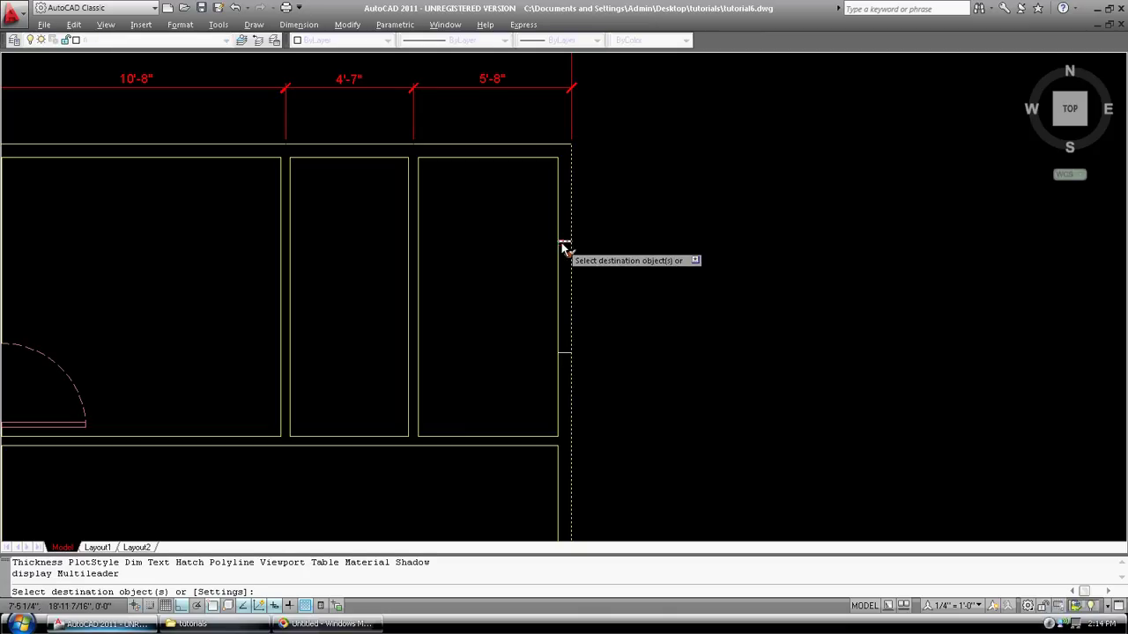
pyautogui.click(564, 243)
pyautogui.click(569, 354)
pyautogui.press('Return')
# Step: Trim the outer and inner wall lines between the marks to open the 48-inch gap
pyautogui.write('tr')
pyautogui.press('Return')
pyautogui.click(604, 381)
pyautogui.click(554, 239)
pyautogui.press('Return')
pyautogui.click(568, 276)
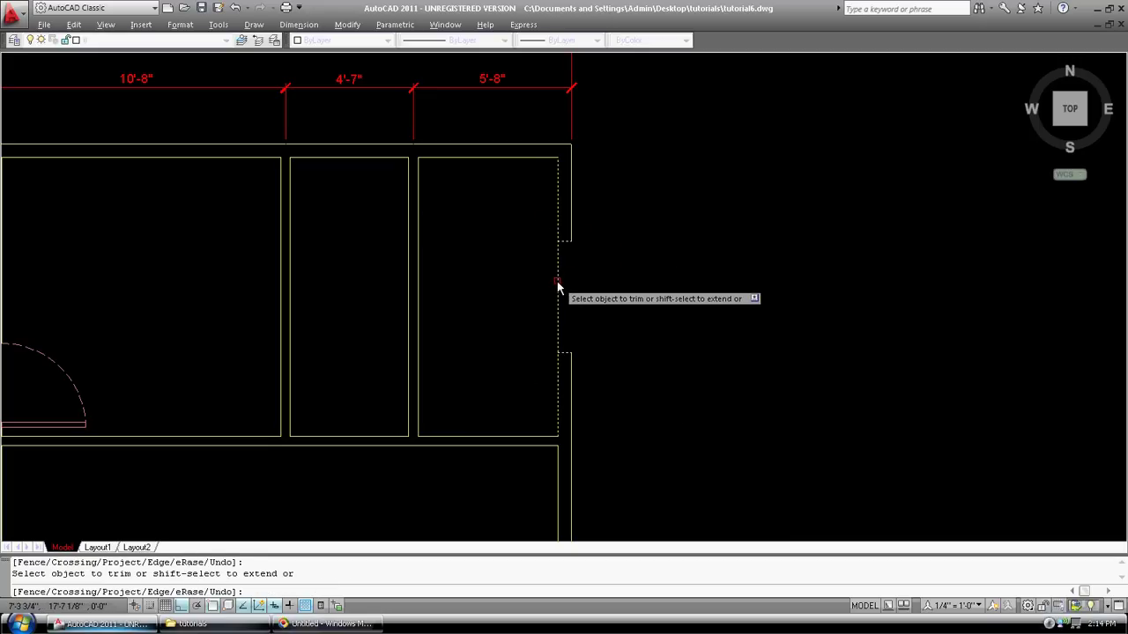
pyautogui.click(558, 284)
pyautogui.press('Return')
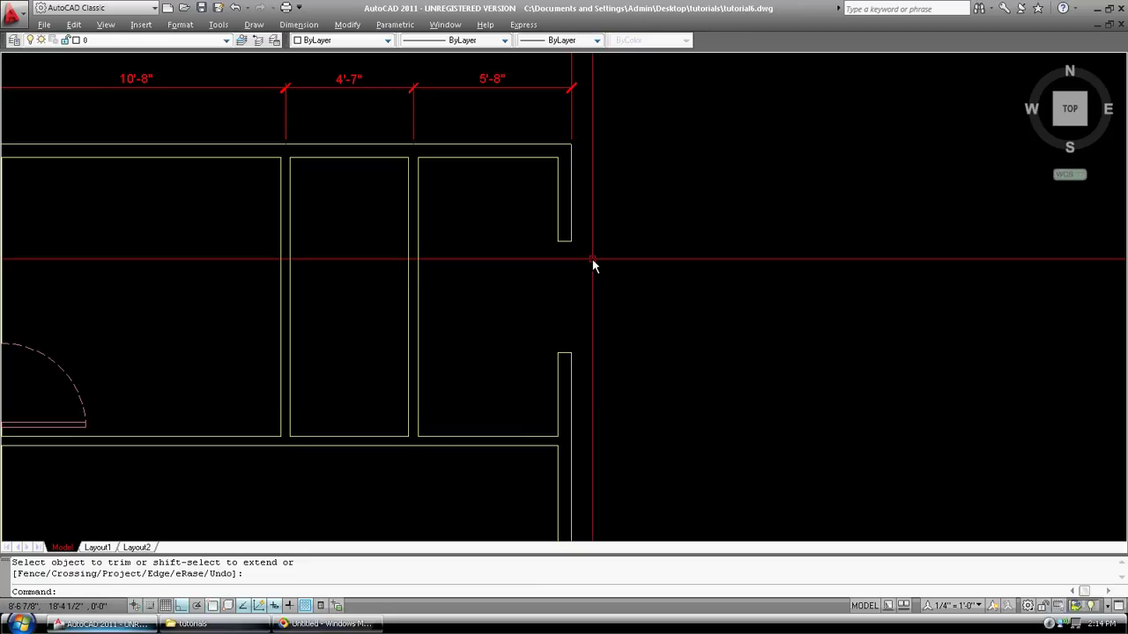
# Step: Draw a line spanning the opening from its top edge to its bottom edge
pyautogui.write('l')
pyautogui.press('Return')
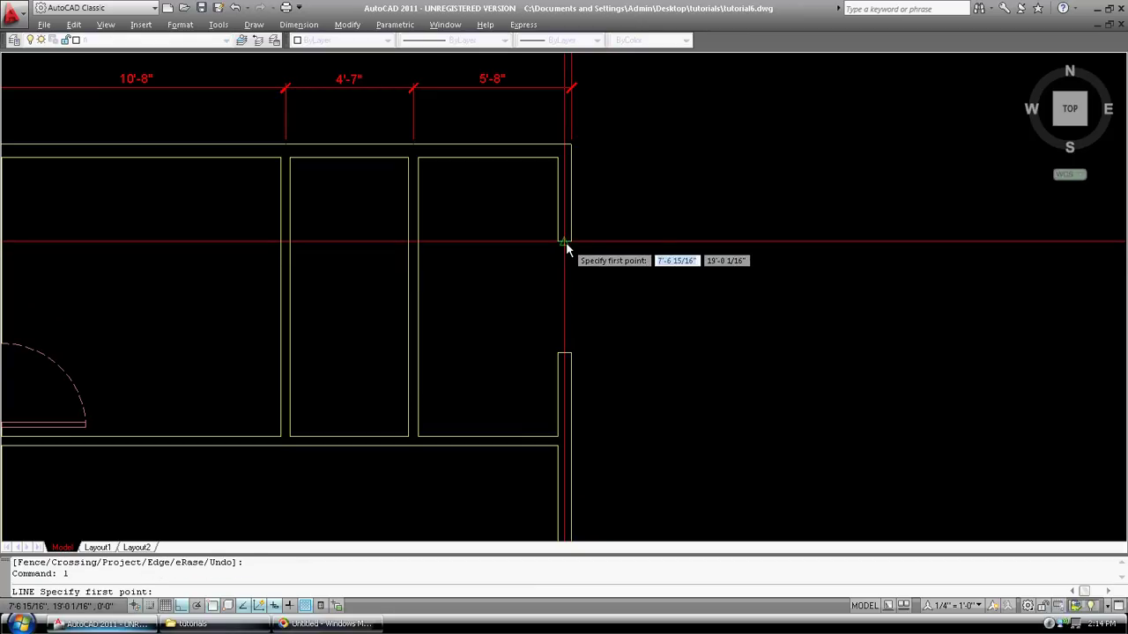
pyautogui.click(566, 244)
pyautogui.click(564, 353)
pyautogui.press('Return')
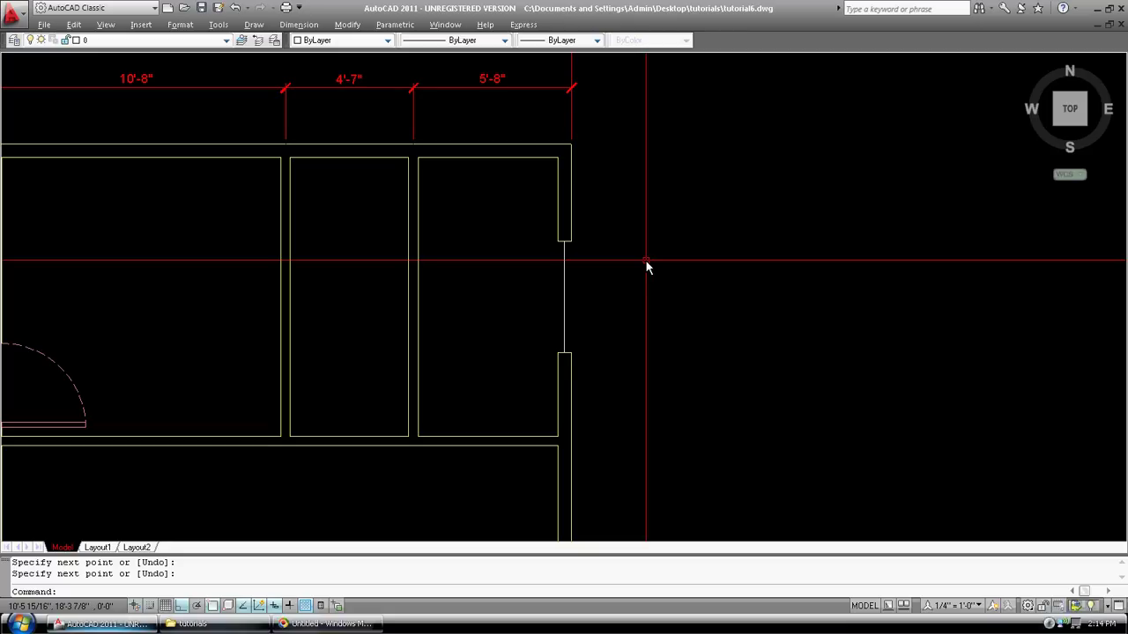
# Step: Offset the opening line 4 inches to each side
pyautogui.write('of')
pyautogui.press('Return')
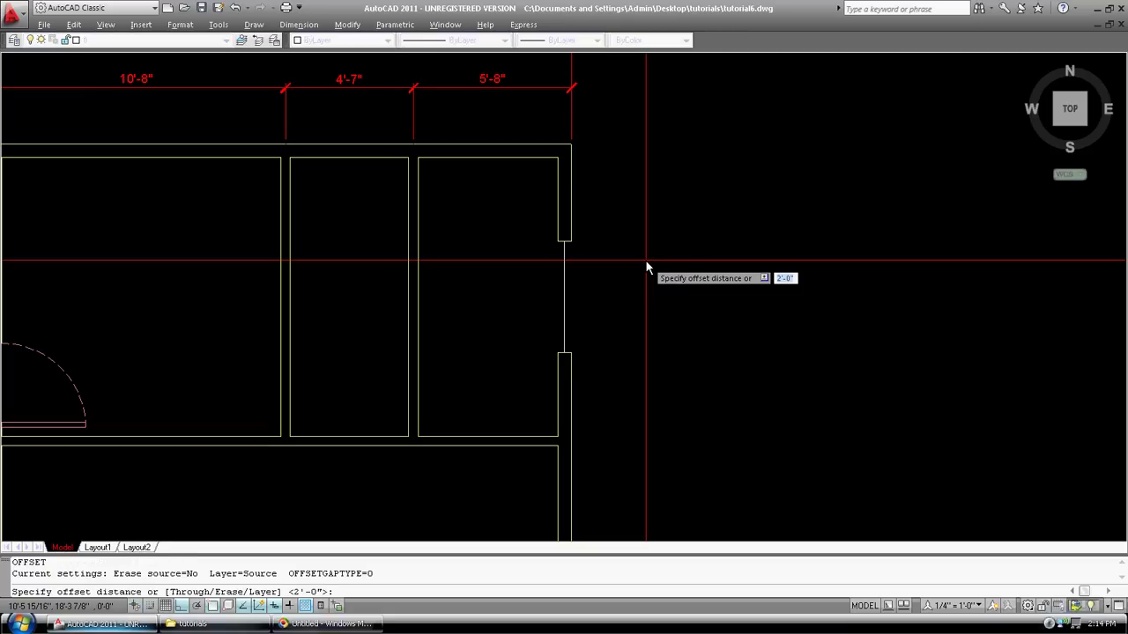
pyautogui.write('4')
pyautogui.press('Return')
pyautogui.click(572, 287)
pyautogui.click(572, 288)
pyautogui.click(565, 282)
pyautogui.click(543, 281)
pyautogui.press('Return')
# Step: Close the top and bottom of the window frame with short lines
pyautogui.write('l')
pyautogui.press('Return')
pyautogui.click(554, 243)
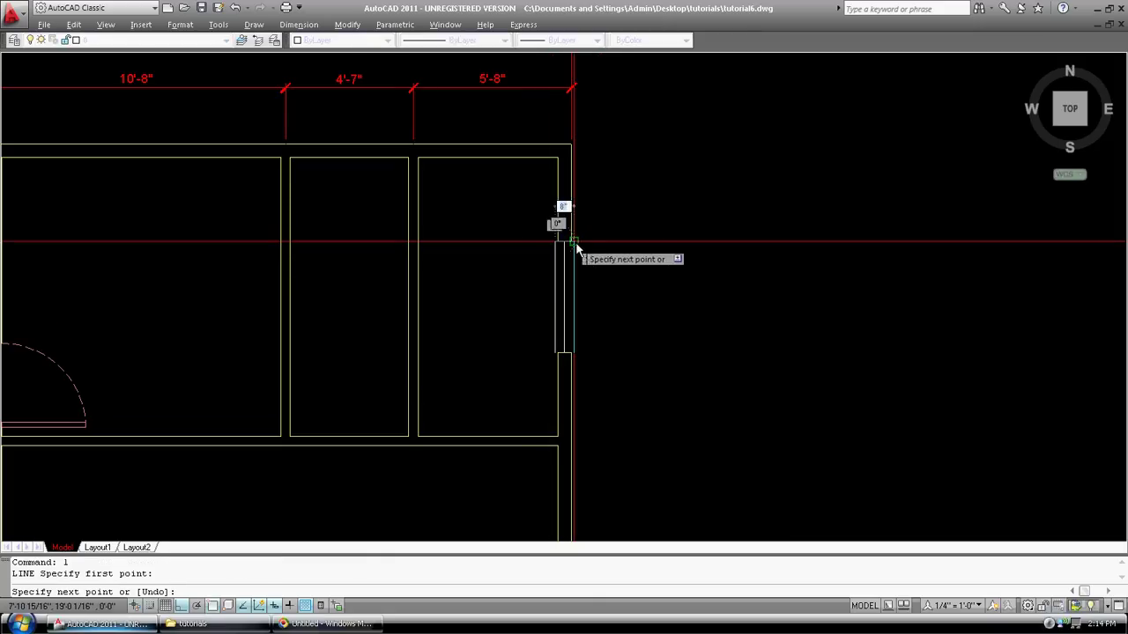
pyautogui.click(574, 242)
pyautogui.press('Return')
pyautogui.press('Return')
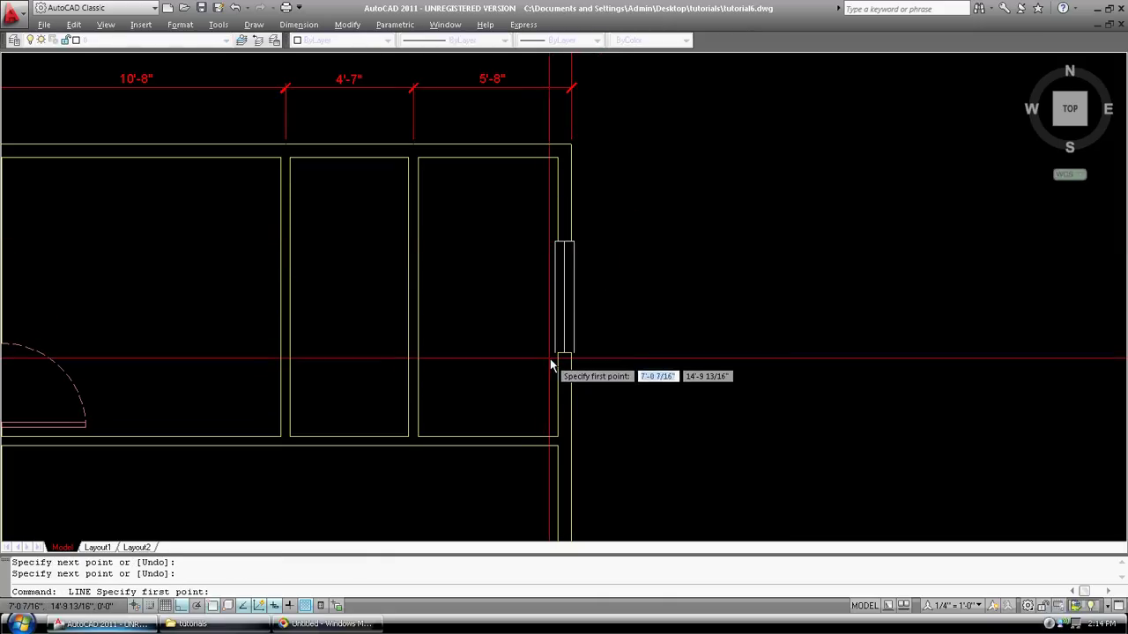
pyautogui.click(554, 354)
pyautogui.click(574, 353)
pyautogui.press('Return')
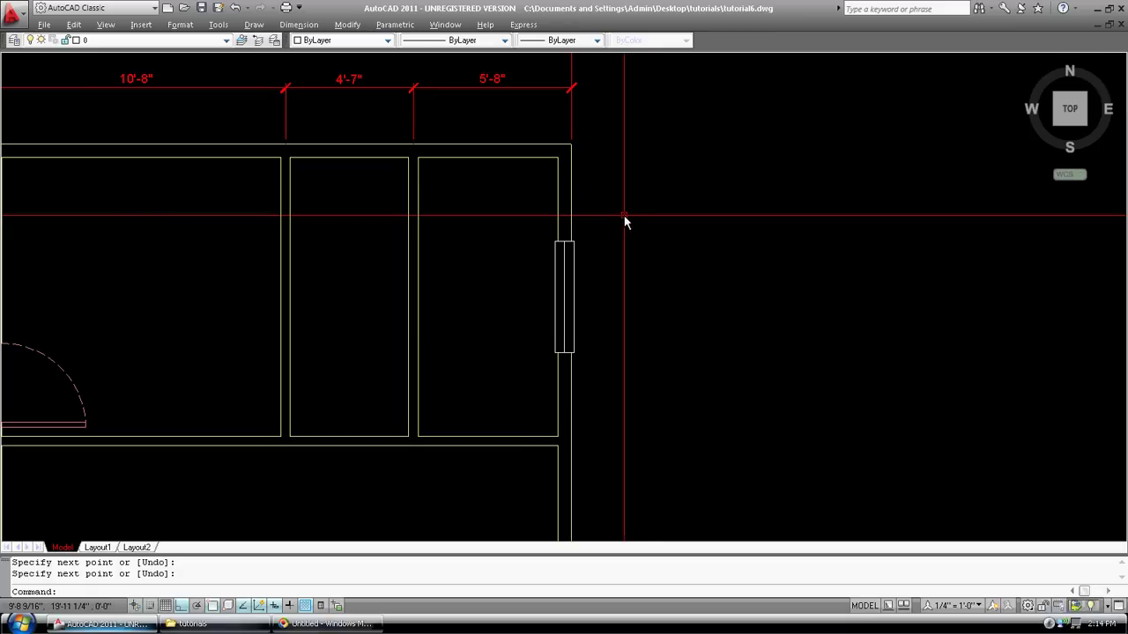